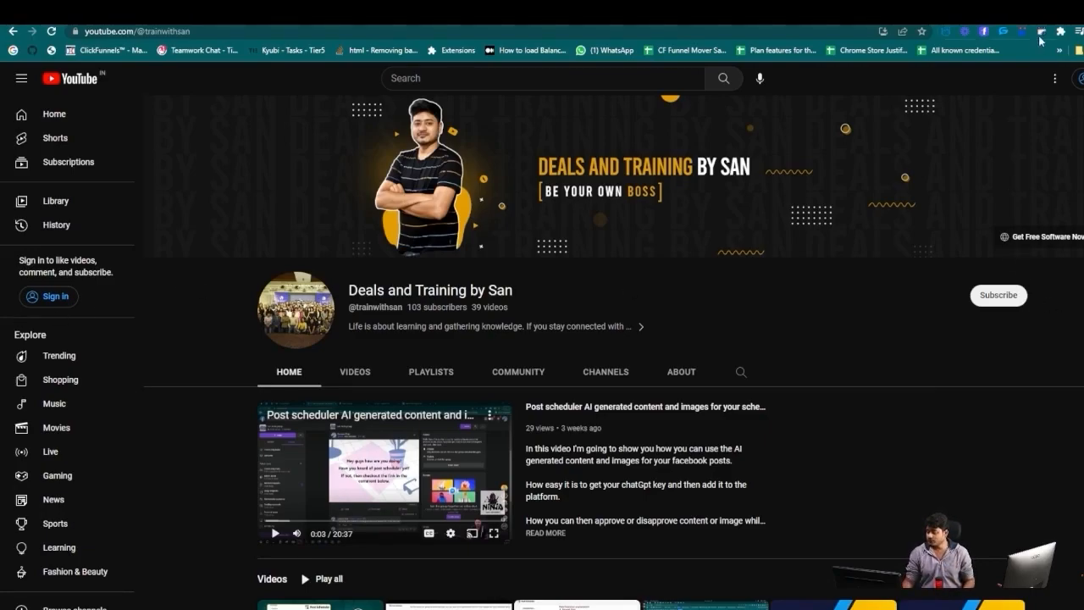
Log in to Post Scheduler with the saved email and the account password.
left_click(1041, 32)
left_click(660, 161)
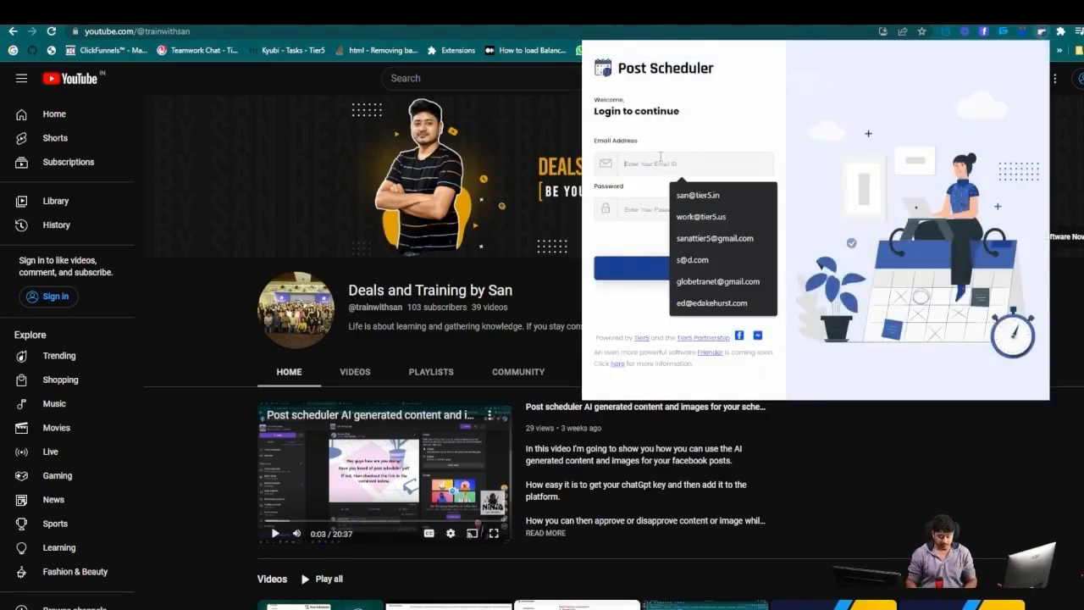
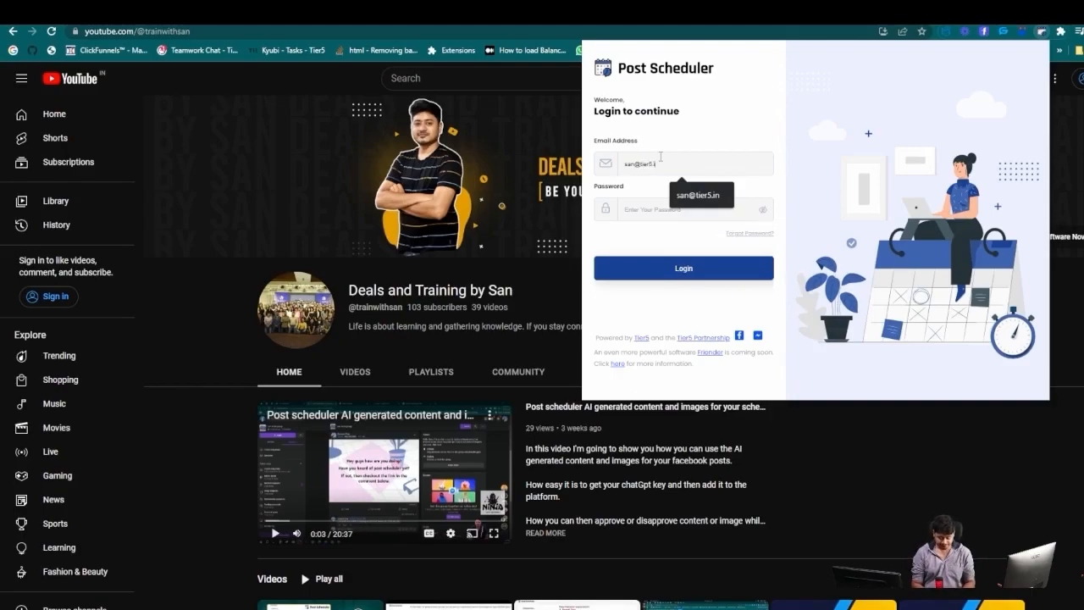
key("Tab")
type("•")
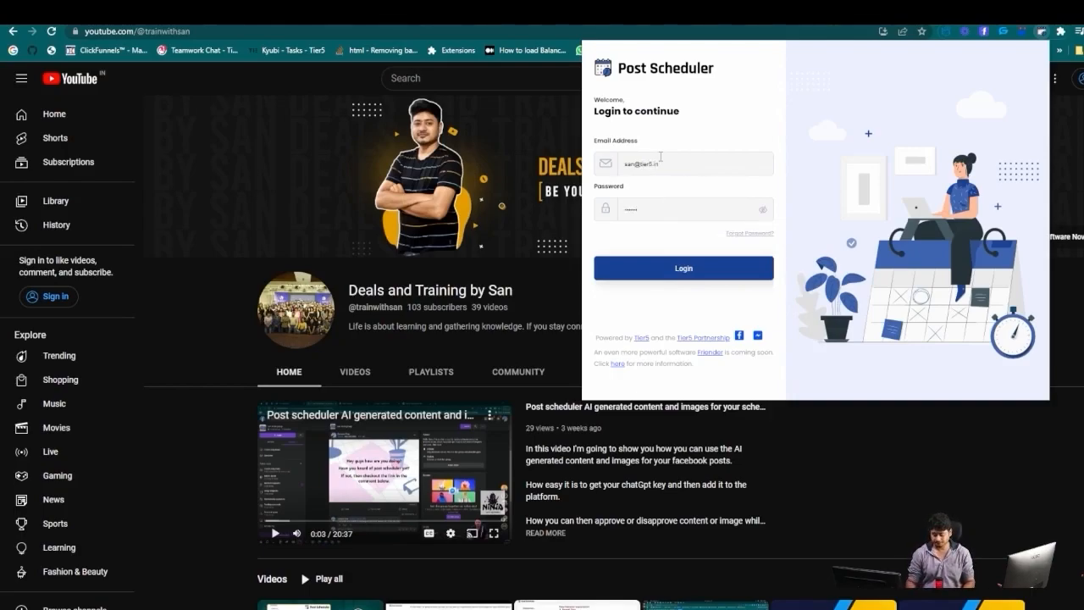
left_click(656, 280)
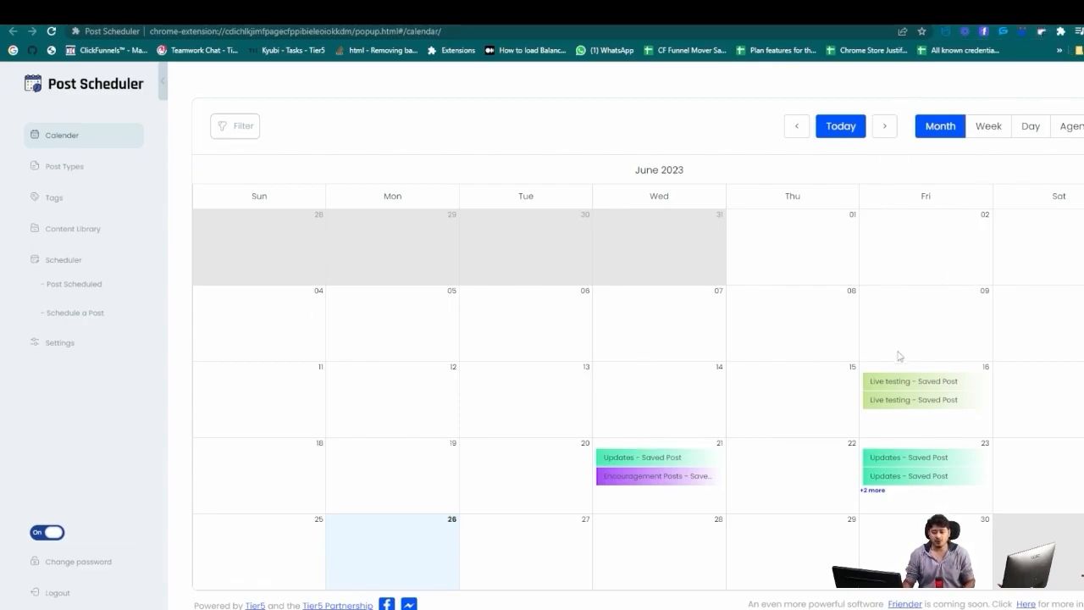
Look over the posts scheduled on Friday June 23.
left_click(872, 491)
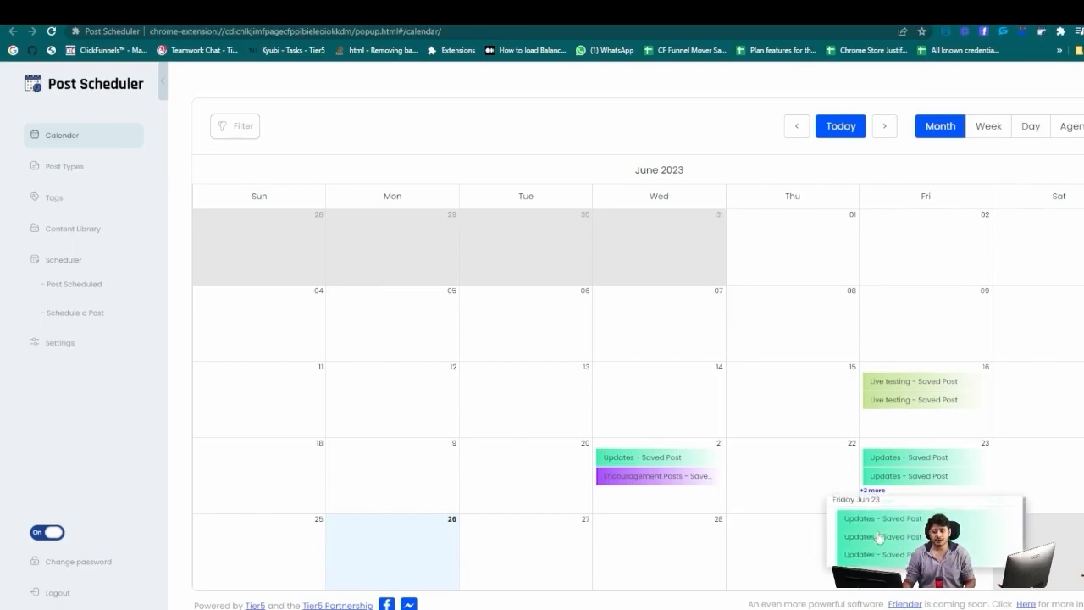
left_click(855, 534)
left_click(739, 234)
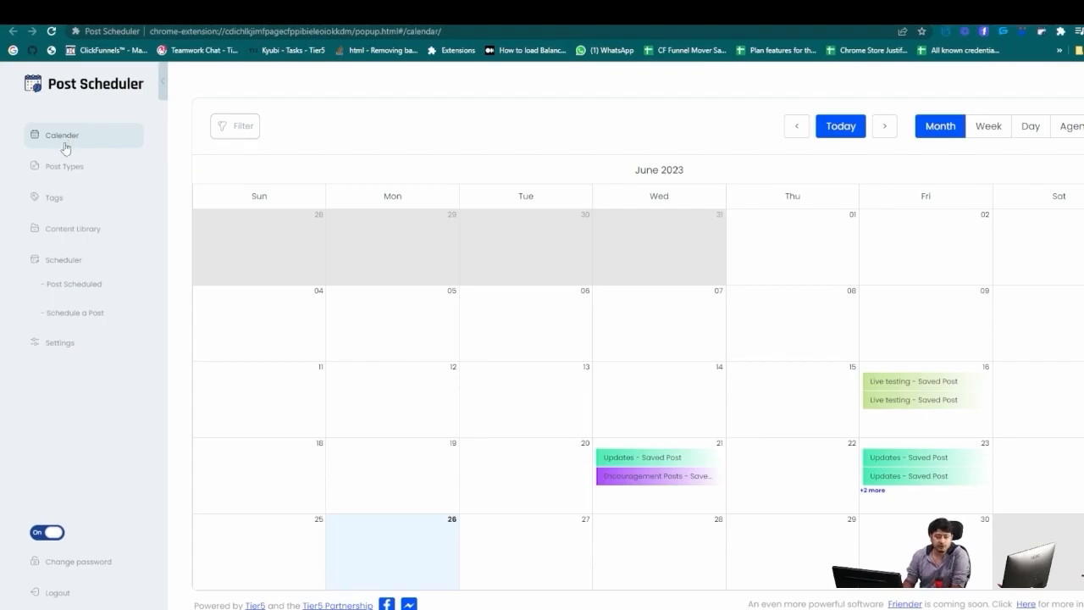
Recolour the Updates post type a greyish pink, then go to the Tags list.
left_click(66, 166)
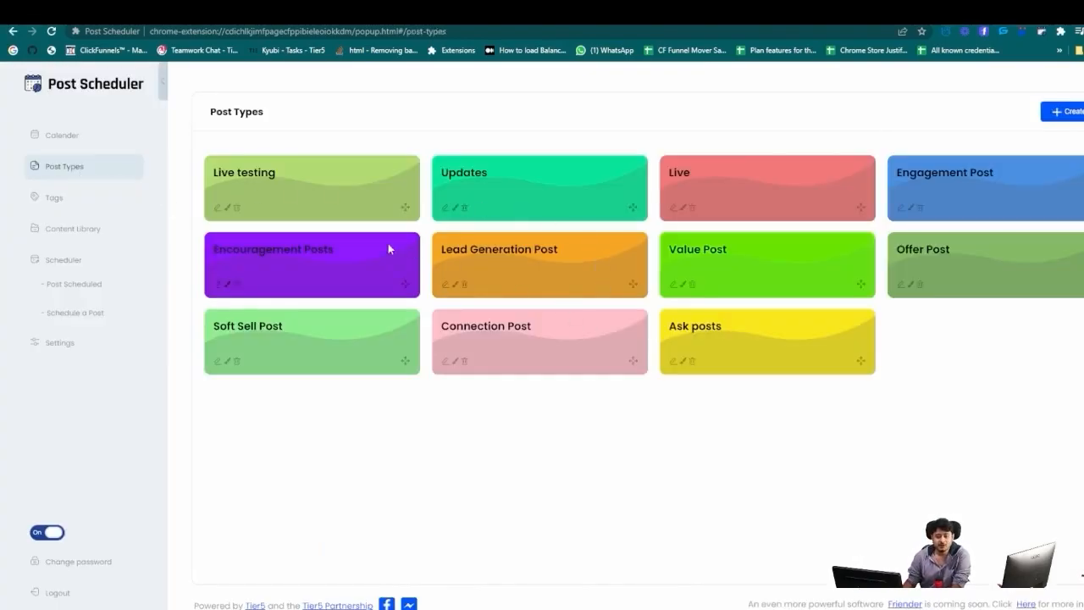
left_click(452, 208)
mouse_move(617, 268)
left_mouse_down()
mouse_move(533, 279)
mouse_move(544, 238)
left_mouse_up()
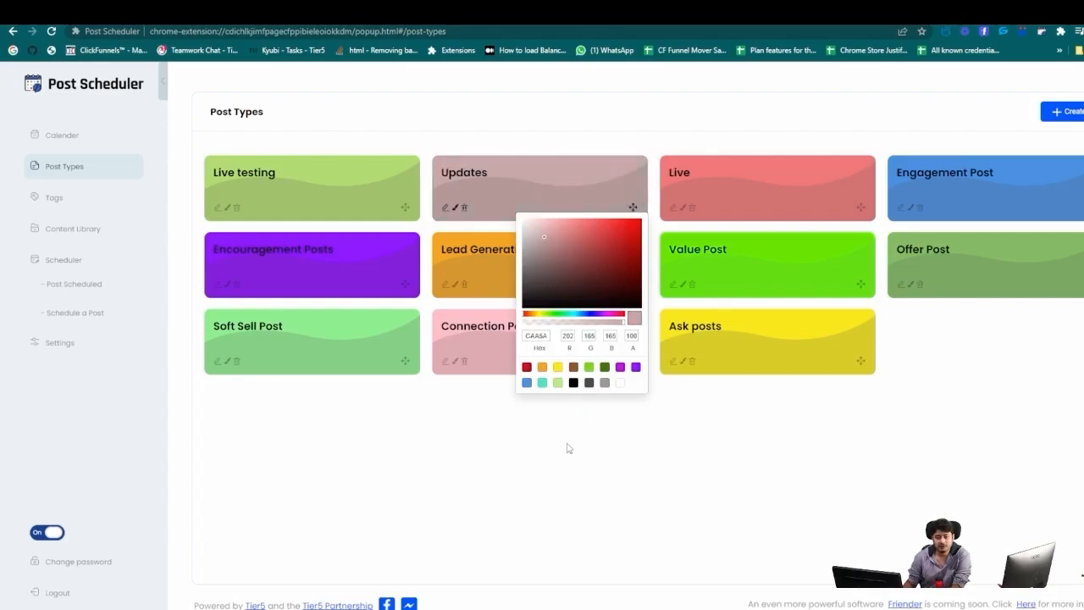
left_click(568, 447)
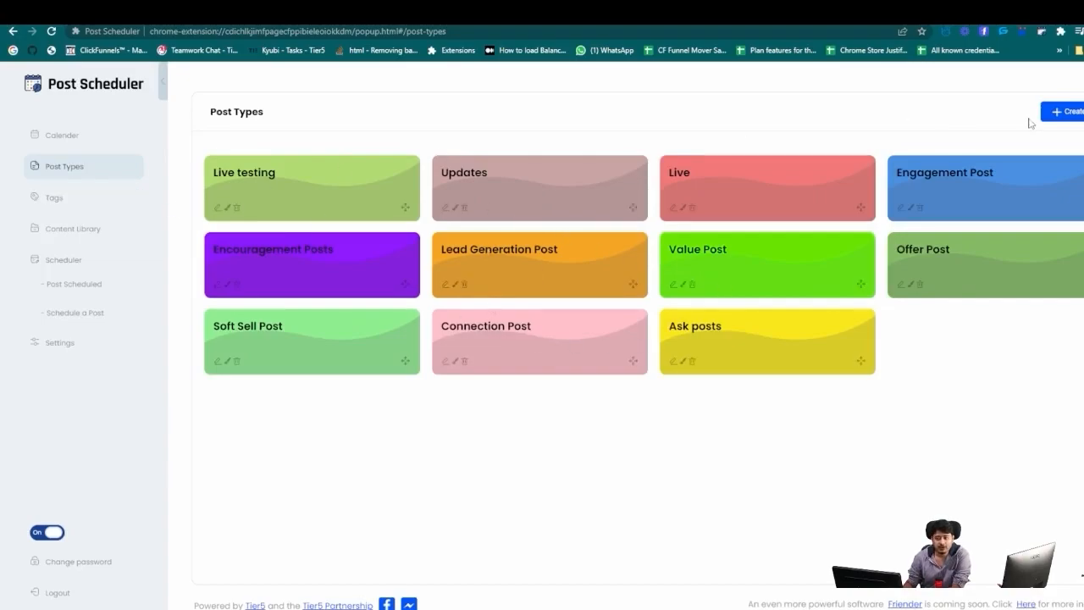
left_click(140, 211)
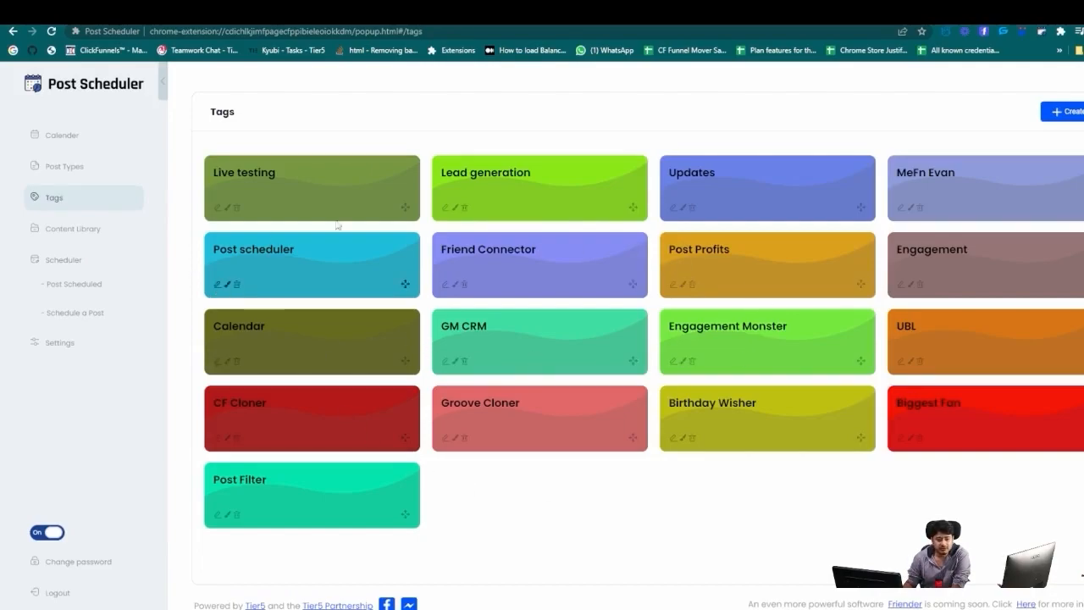
Drag the Friend Connector tag to a new position and show the Scheduled Post List.
left_click_drag(631, 291, 542, 211)
left_click(62, 235)
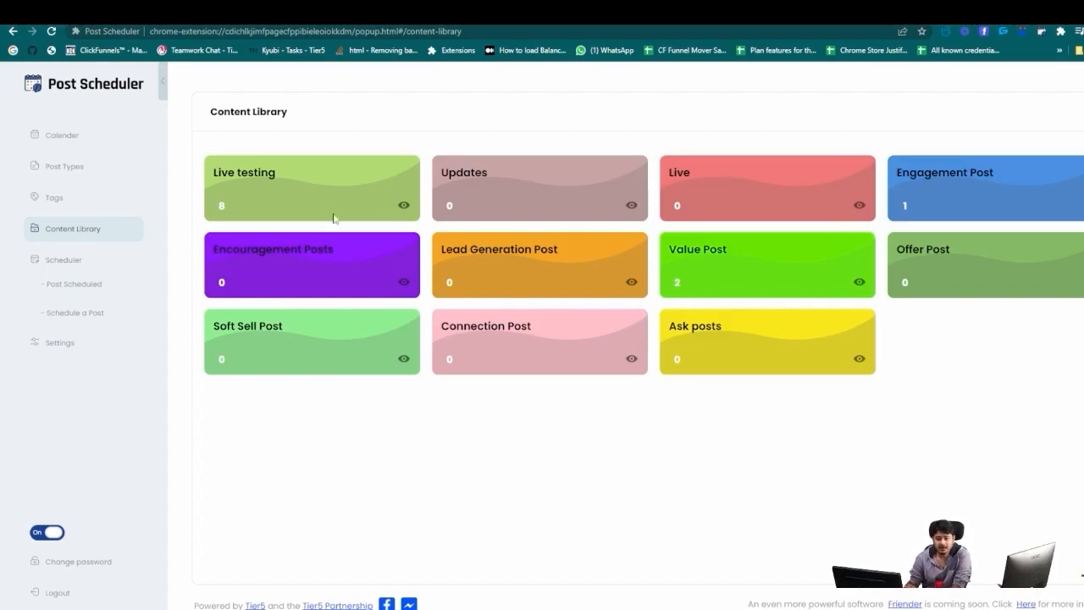
left_click(72, 282)
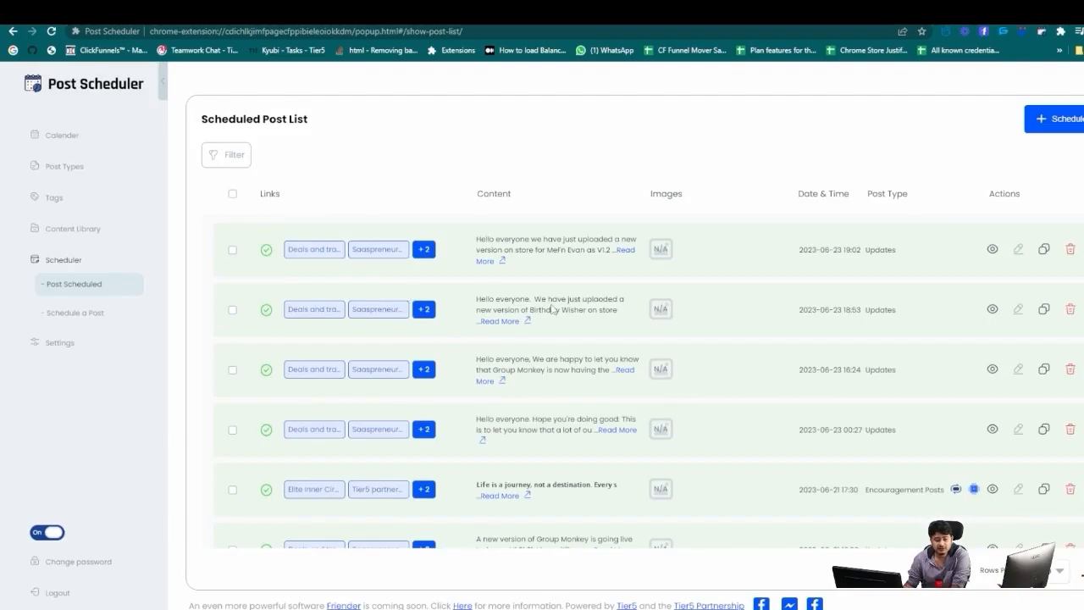
scroll(550, 381, "down", 3)
scroll(591, 408, "up", 3)
scroll(857, 353, "down", 3)
scroll(842, 380, "up", 3)
left_click(232, 155)
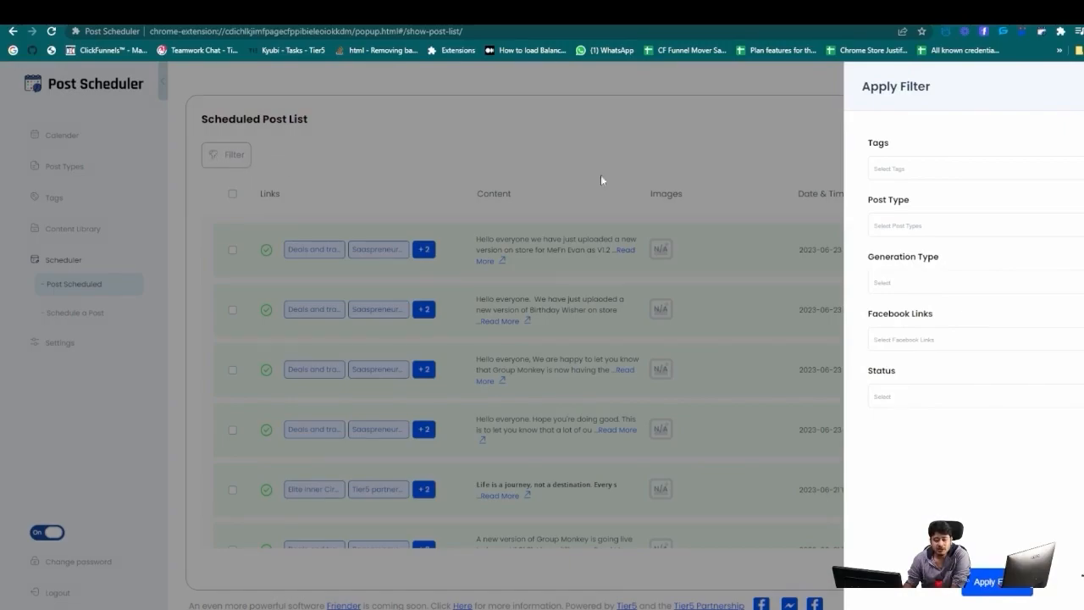
left_click(928, 173)
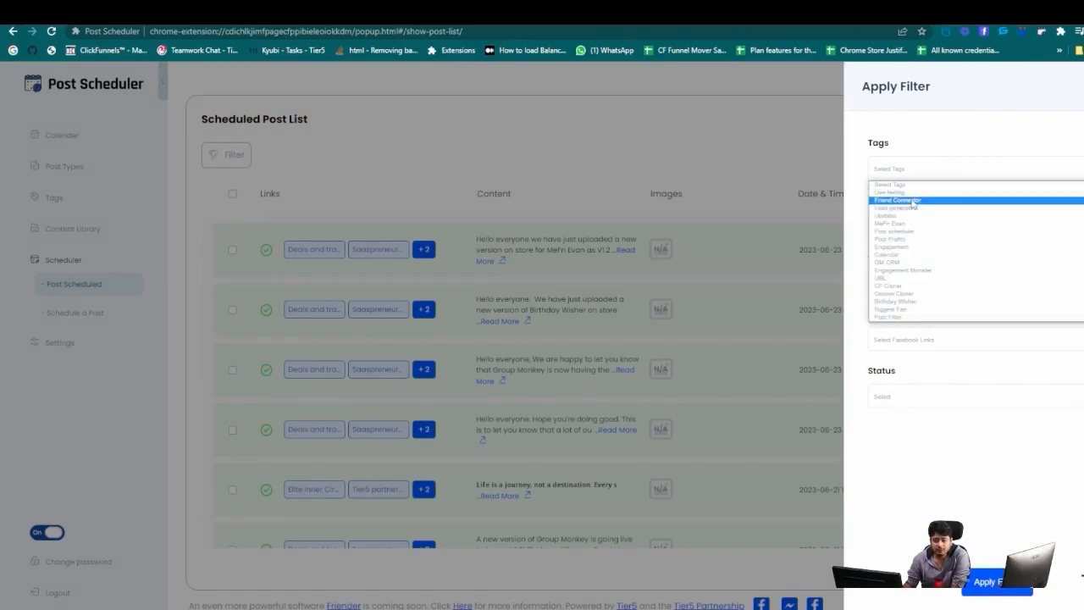
left_click(910, 194)
left_click(930, 230)
left_click(925, 240)
left_click(986, 581)
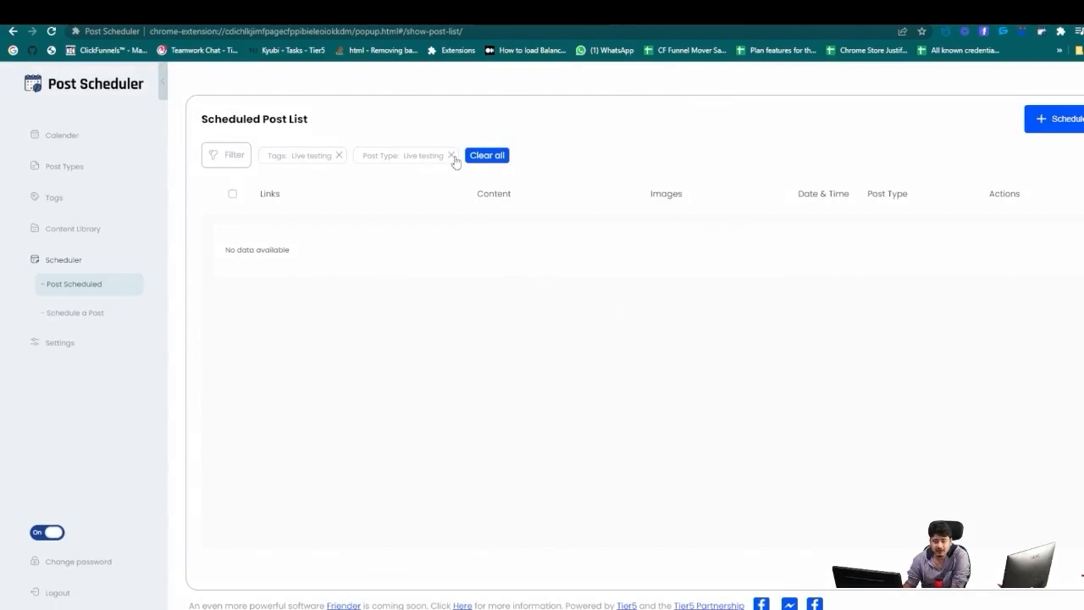
left_click(450, 155)
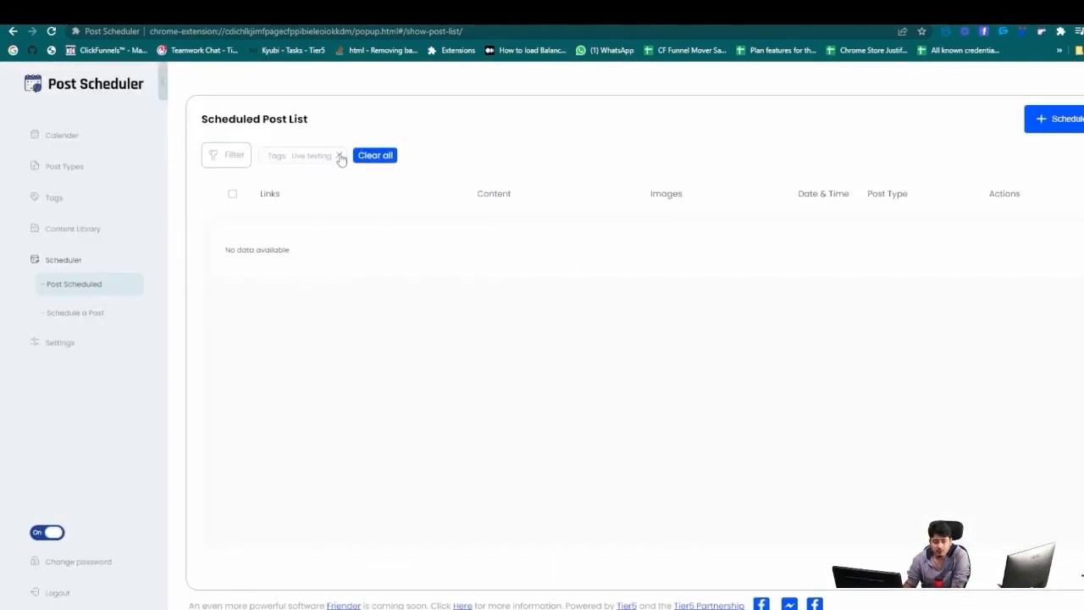
left_click(339, 154)
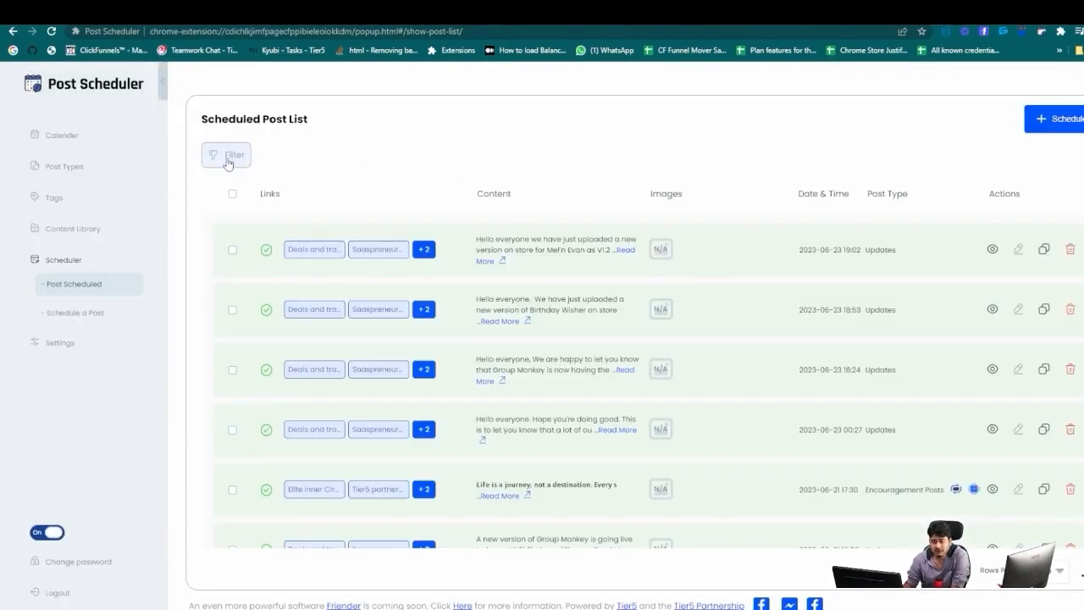
left_click(227, 157)
left_click(906, 288)
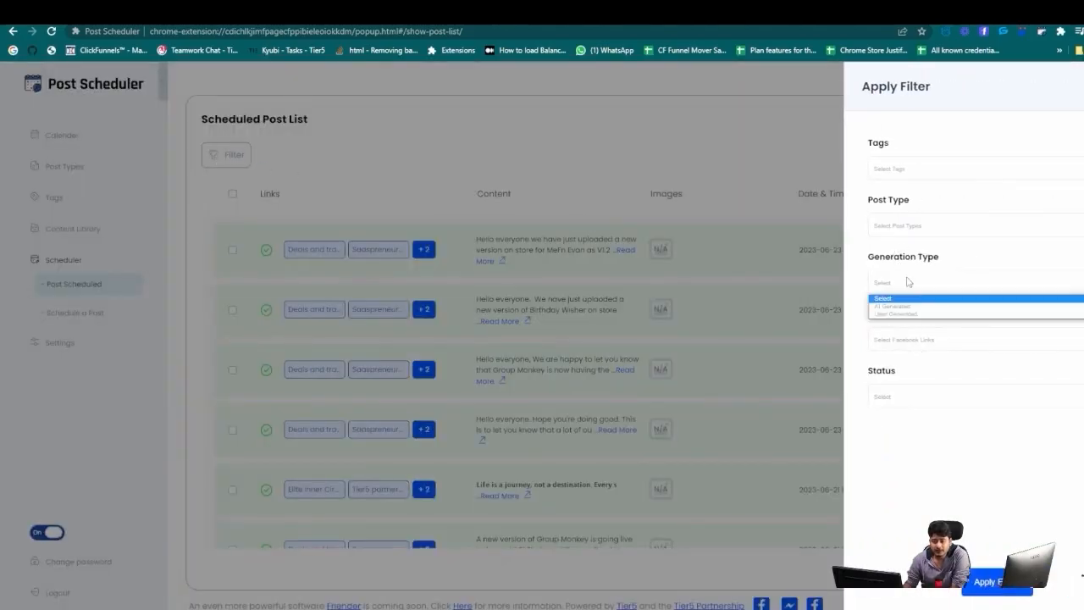
left_click(893, 312)
left_click(978, 582)
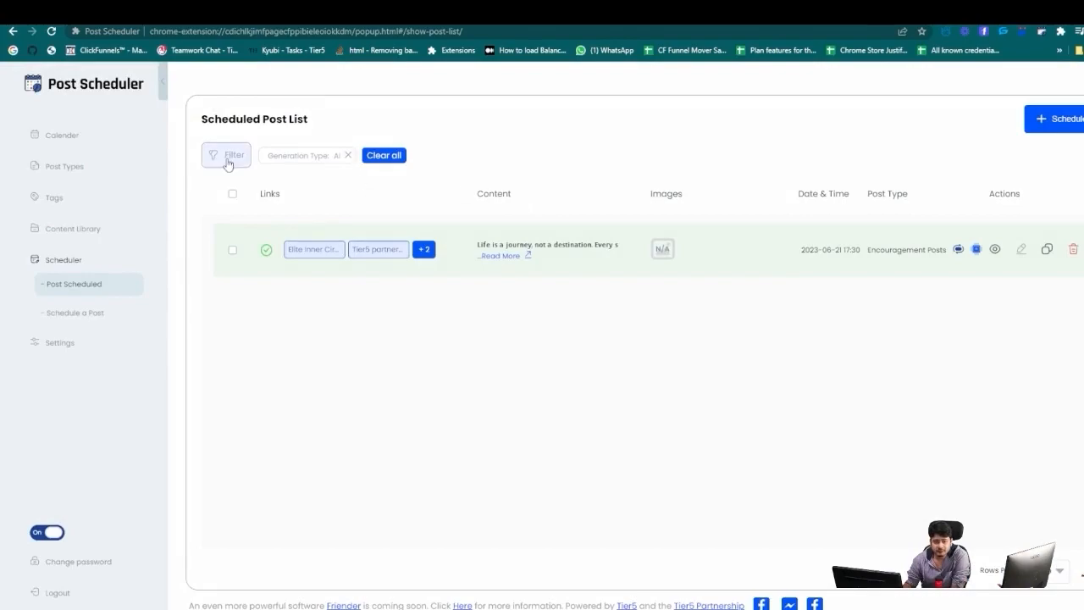
left_click(227, 155)
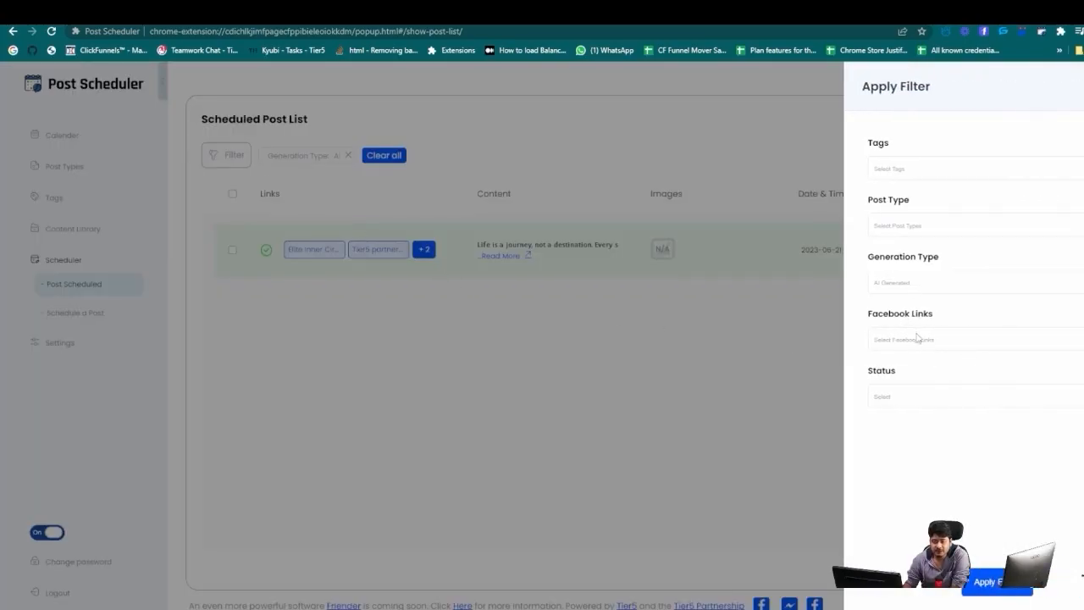
left_click(907, 288)
left_click(901, 313)
left_click(985, 581)
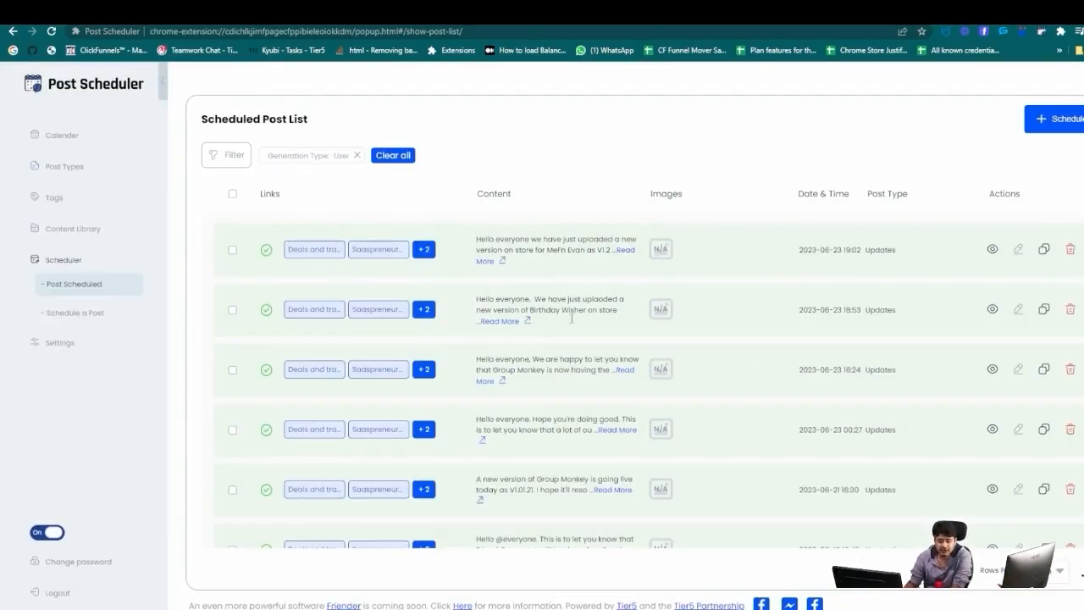
scroll(725, 401, "down", 2)
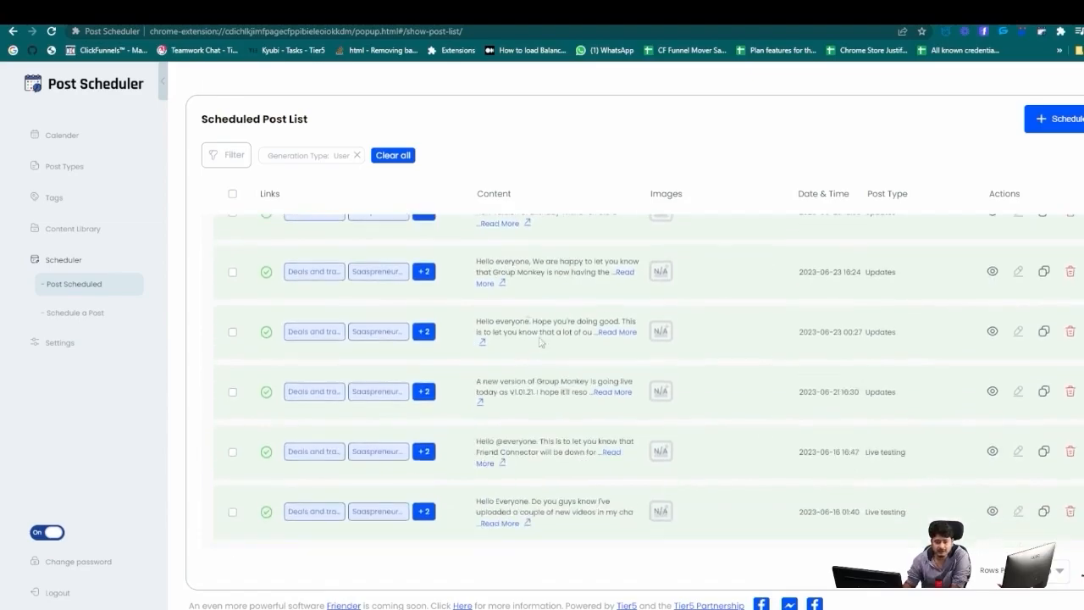
left_click(394, 157)
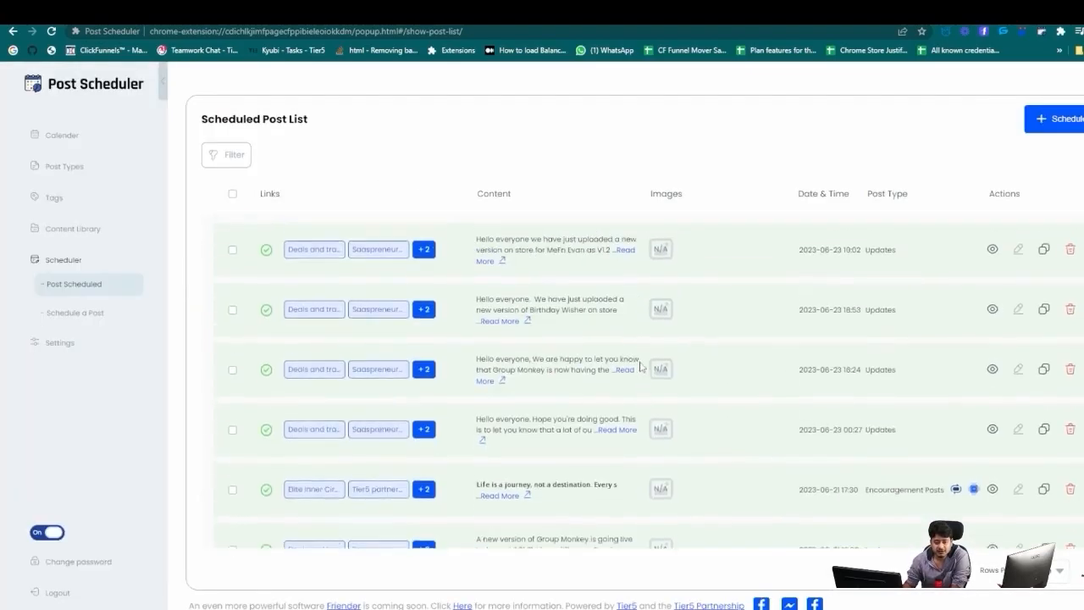
scroll(733, 395, "down", 3)
scroll(869, 403, "up", 3)
scroll(820, 364, "down", 3)
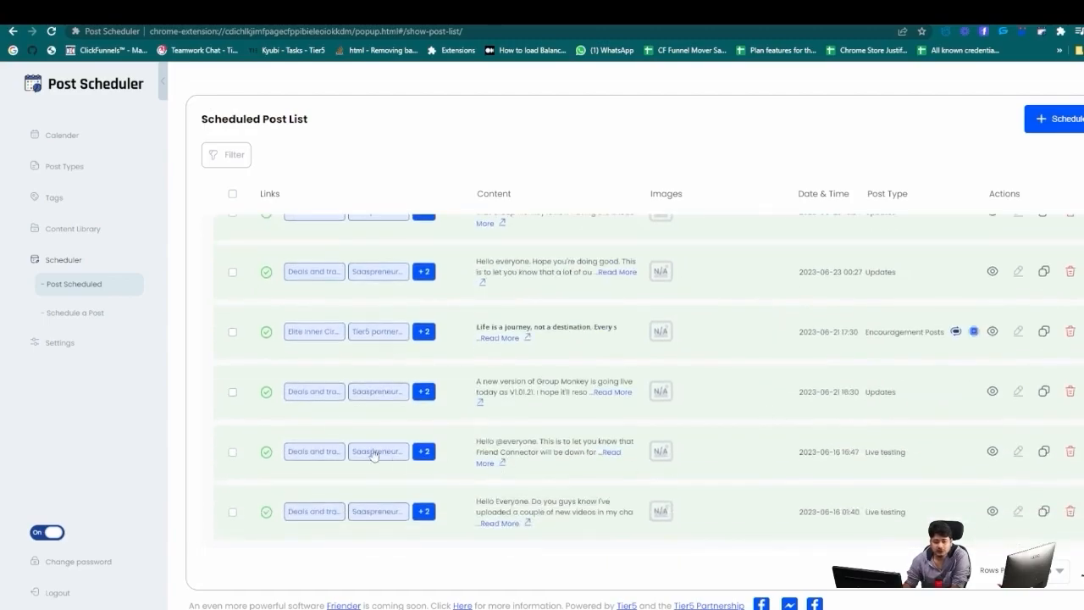
scroll(542, 430, "up", 3)
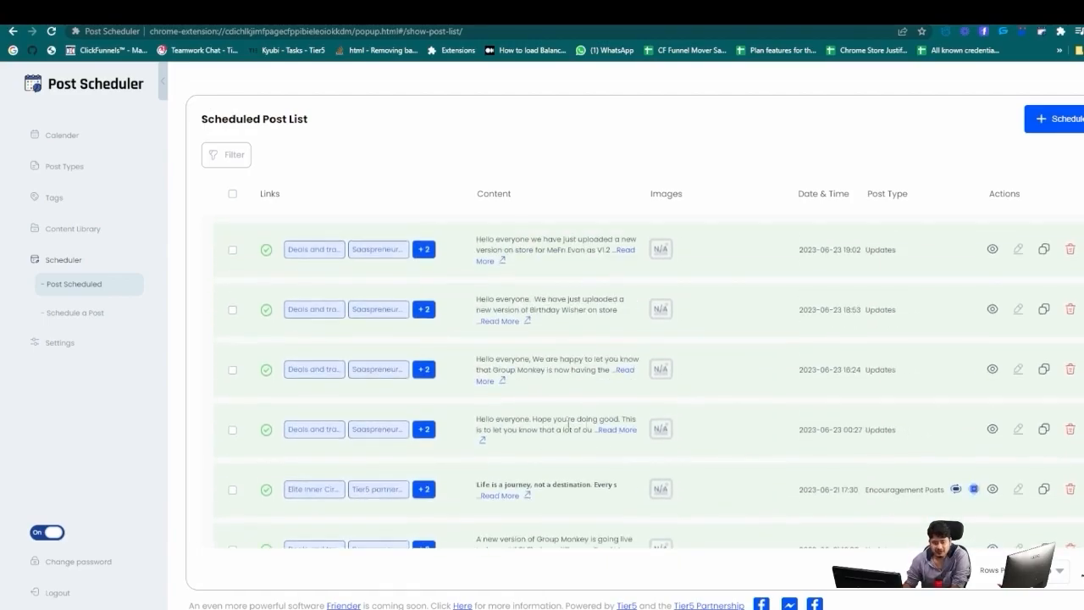
scroll(678, 487, "down", 3)
scroll(668, 443, "up", 3)
Review the saved Facebook group links in Settings, then show the ChatGPT settings.
left_click(51, 346)
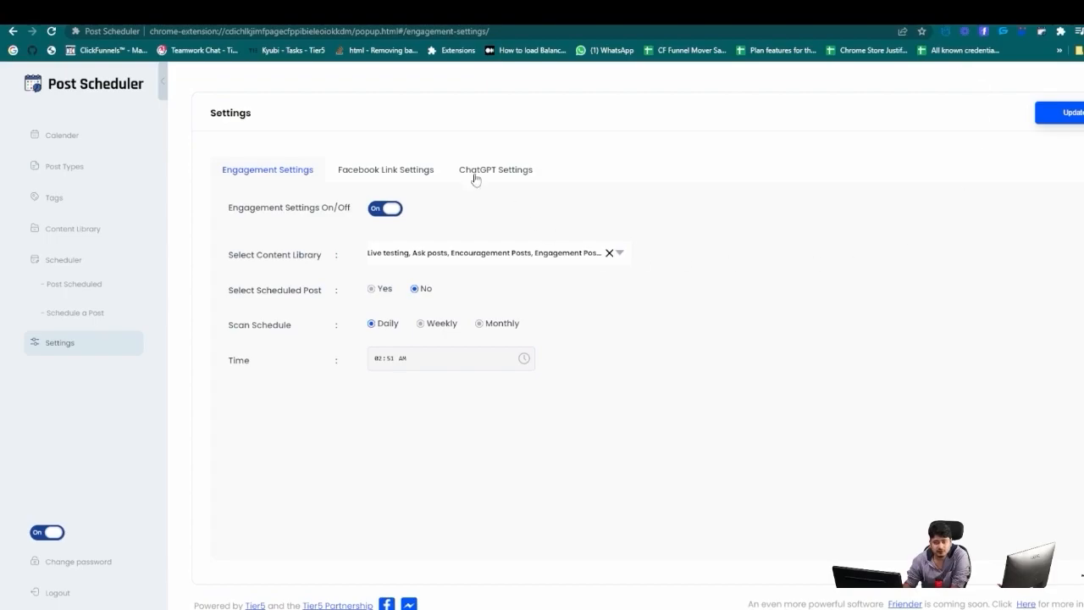
left_click(415, 172)
left_click(501, 172)
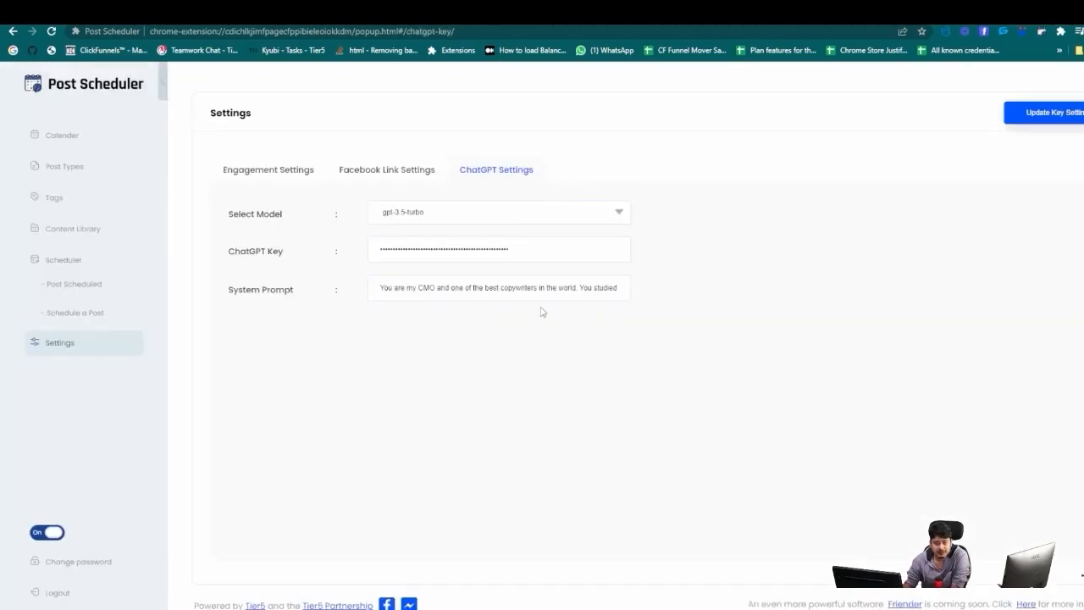
left_click(377, 176)
scroll(625, 418, "down", 5)
scroll(593, 406, "up", 5)
scroll(779, 325, "down", 5)
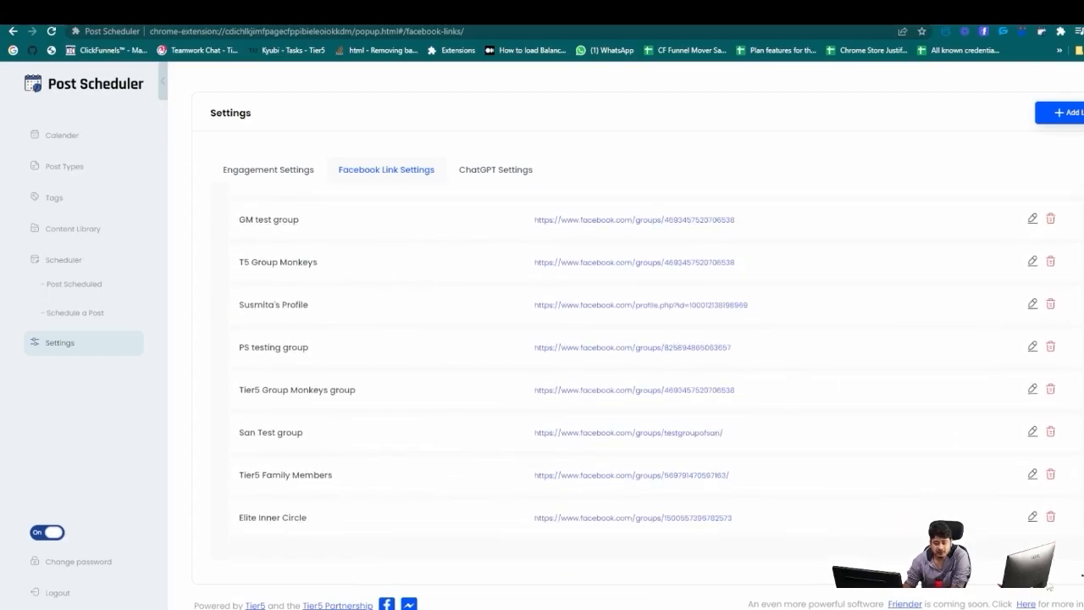
scroll(784, 515, "up", 5)
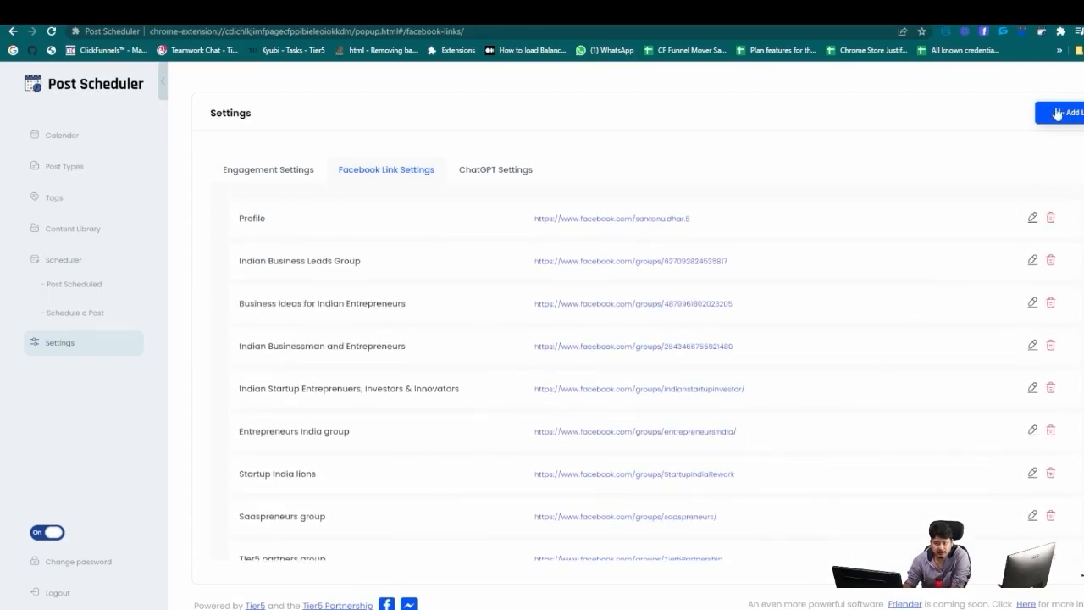
scroll(603, 539, "down", 5)
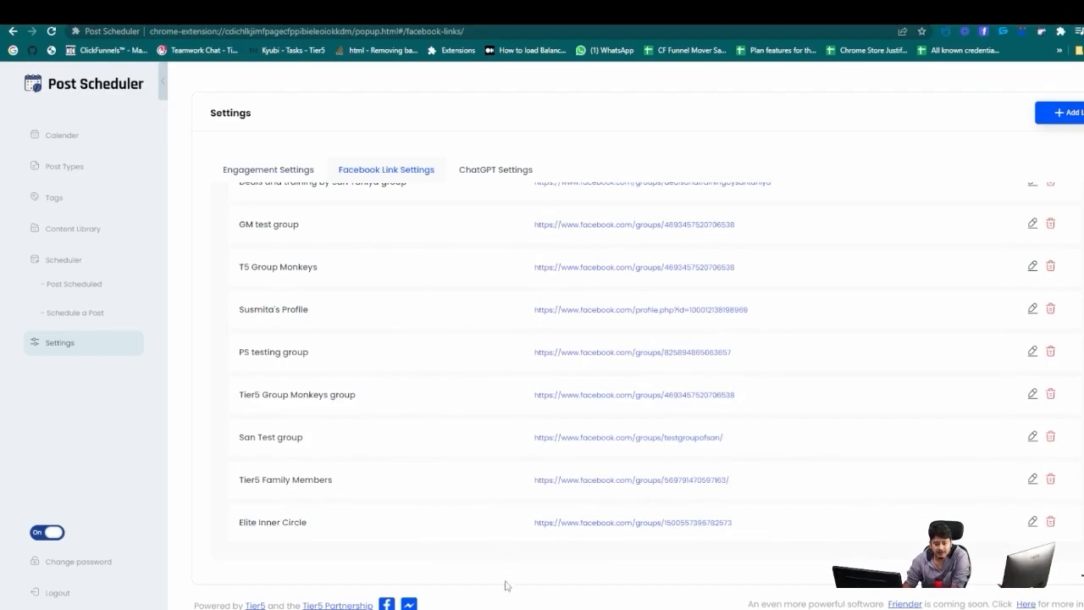
scroll(579, 485, "up", 5)
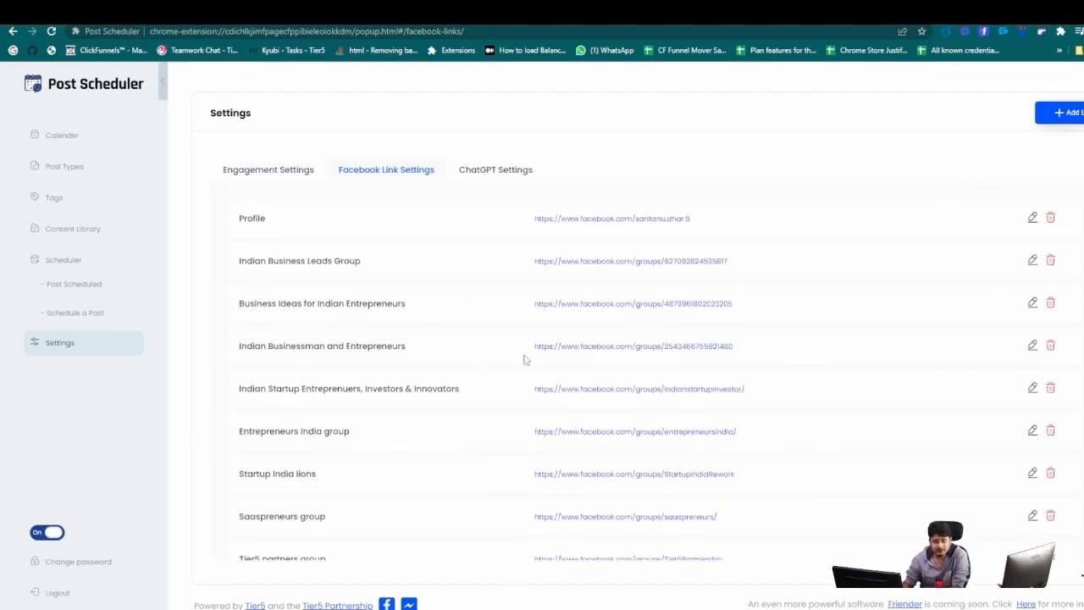
scroll(484, 342, "down", 3)
scroll(491, 313, "up", 3)
left_click(495, 168)
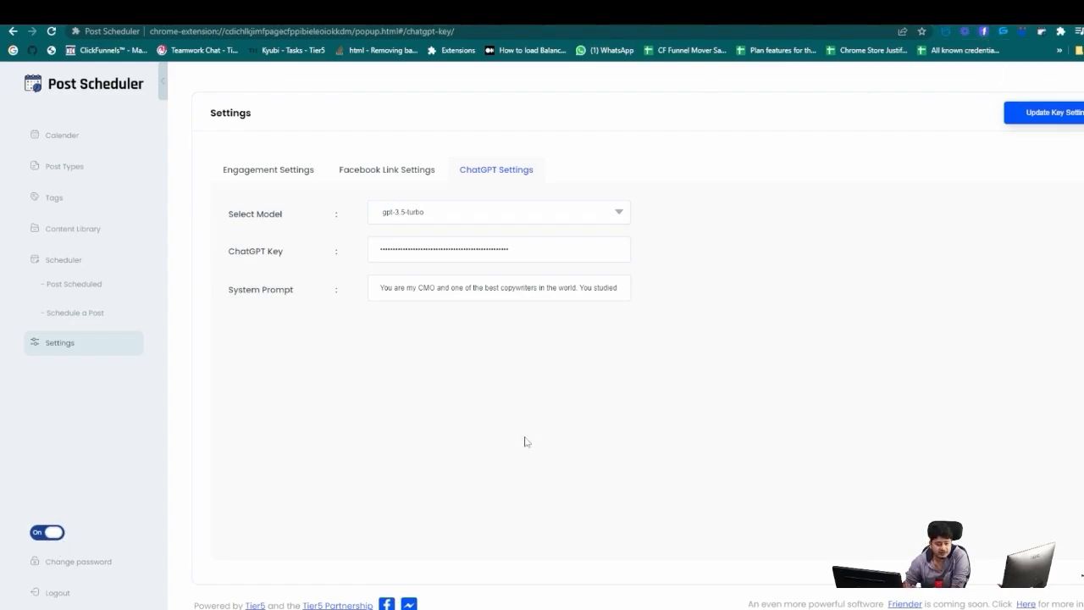
Dismiss the Change password dialog and start scheduling a new post.
left_click(72, 563)
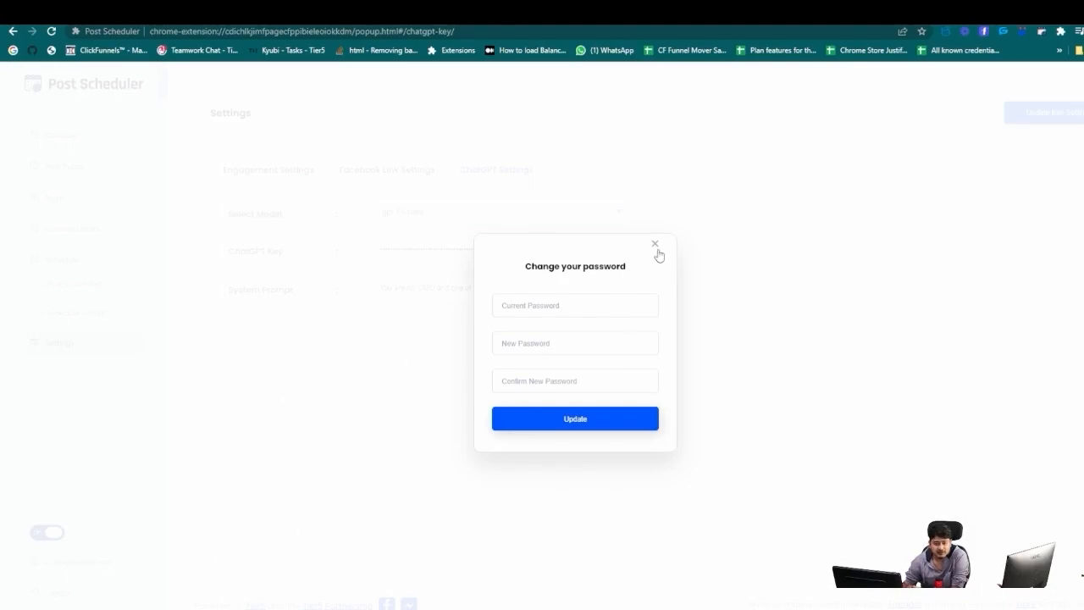
left_click(656, 248)
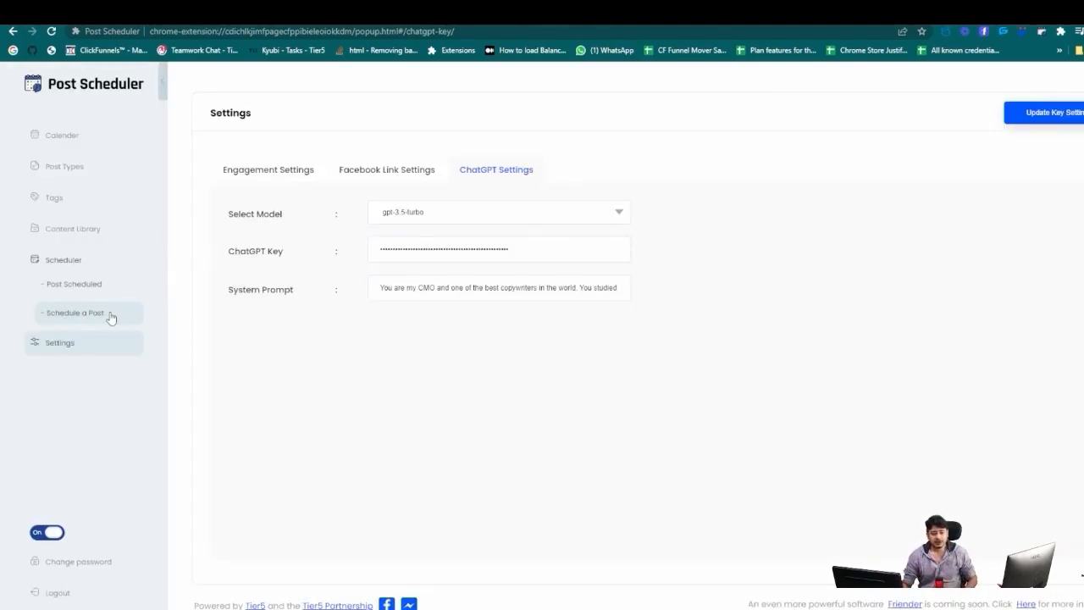
left_click(111, 315)
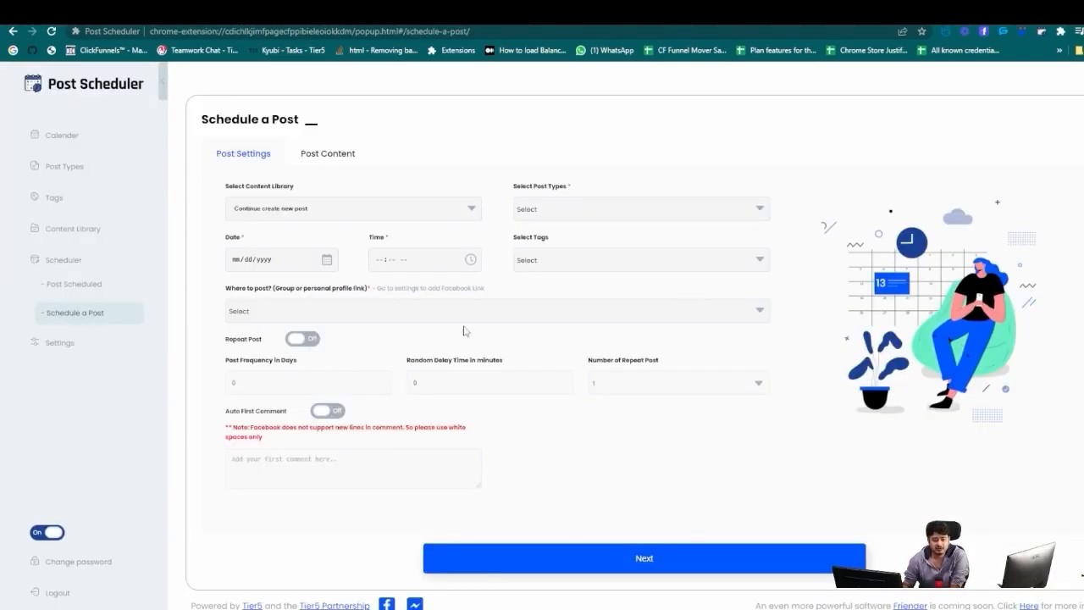
left_click(333, 158)
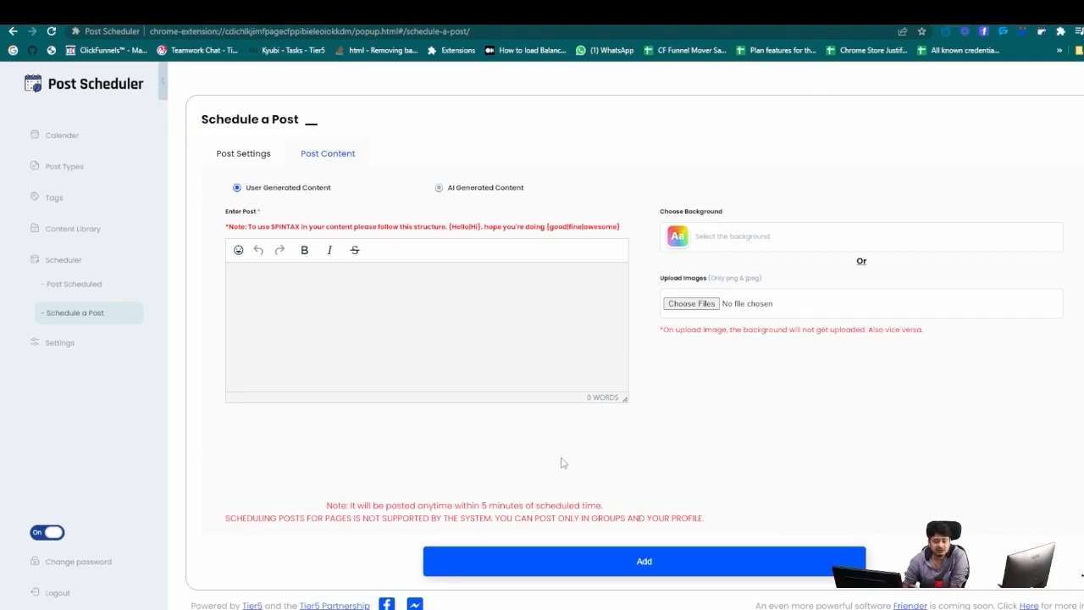
left_click(91, 283)
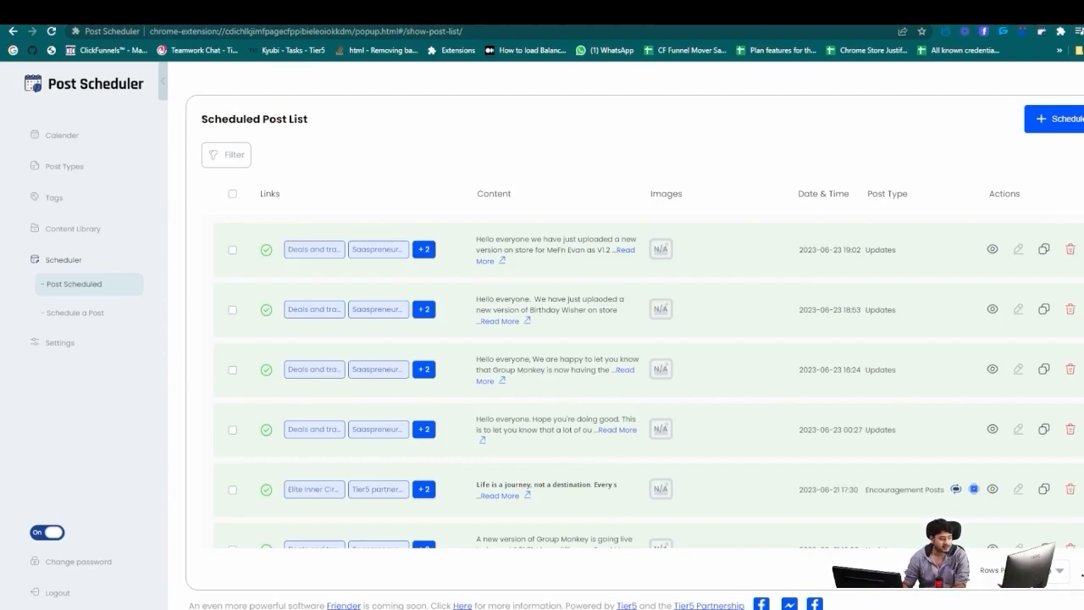
left_click(91, 314)
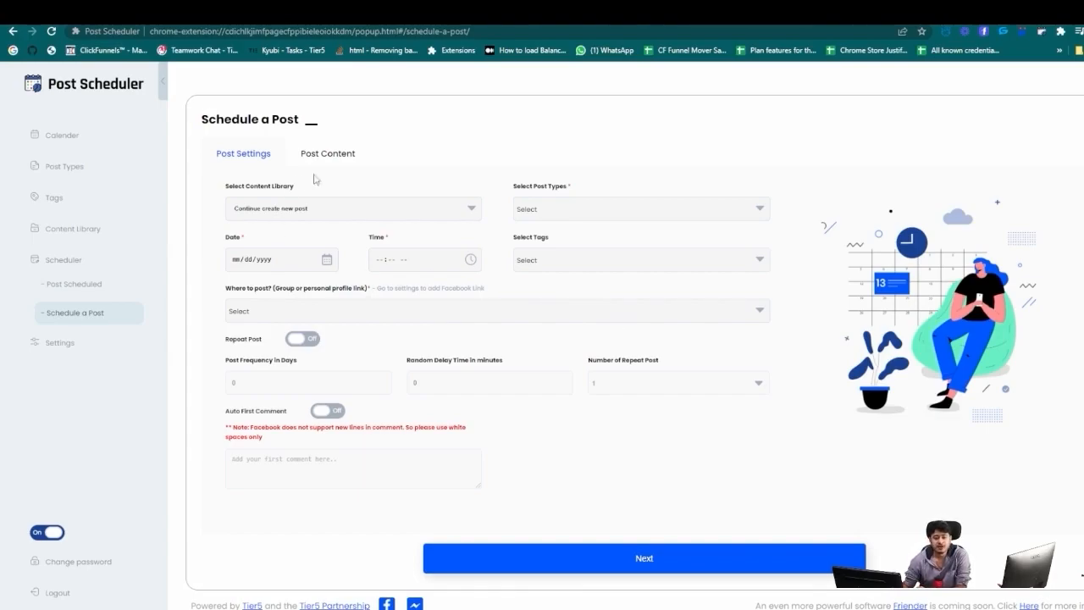
Set the new post's date to 06/26/2023 and its time to 05:35 PM.
left_click(327, 260)
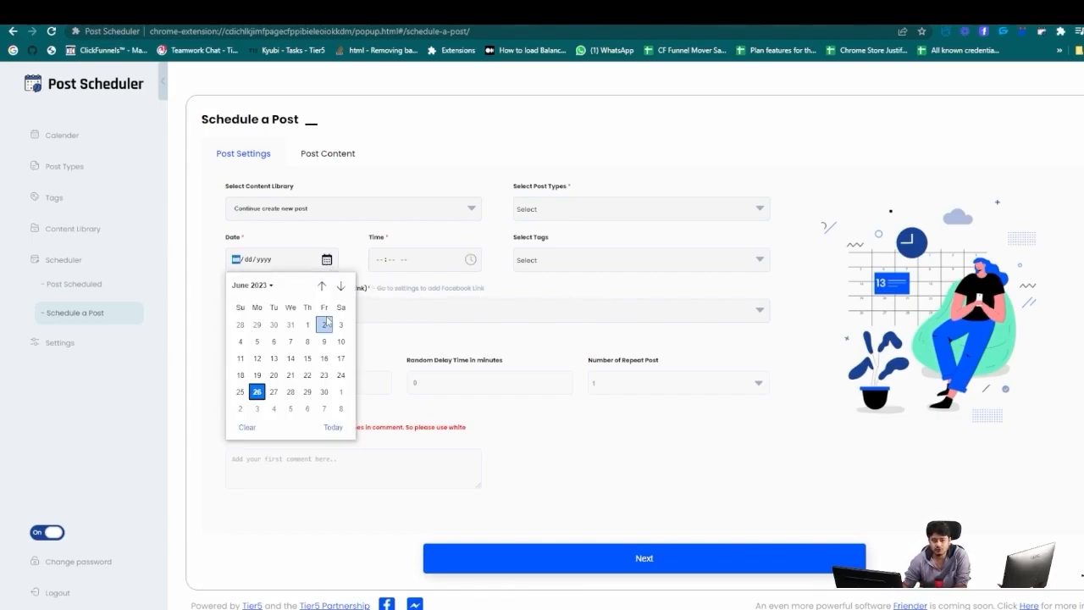
left_click(256, 395)
left_click(470, 259)
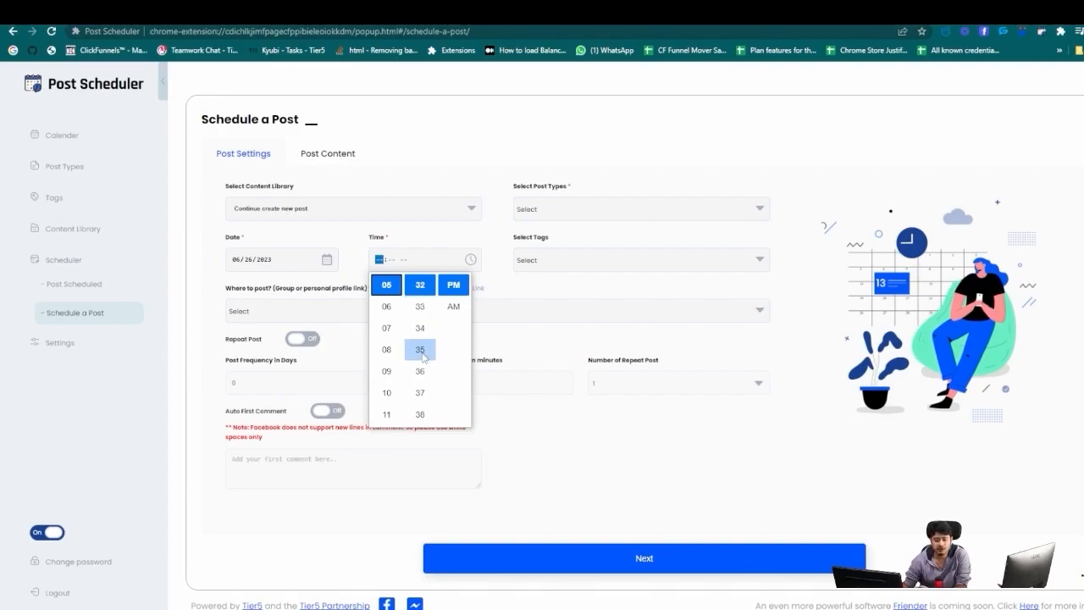
left_click(420, 351)
left_click(570, 339)
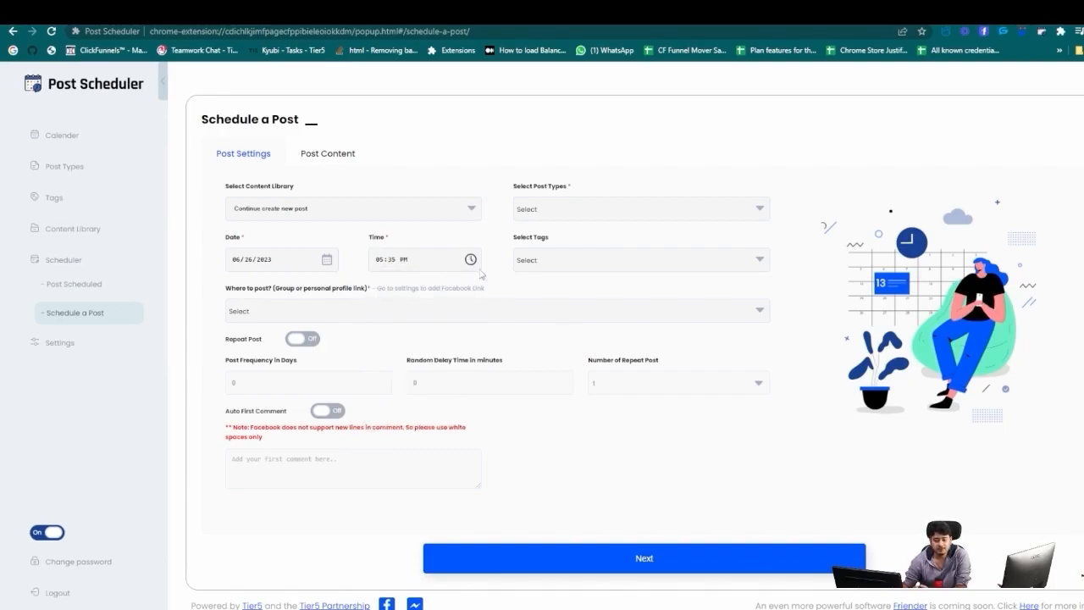
left_click(547, 215)
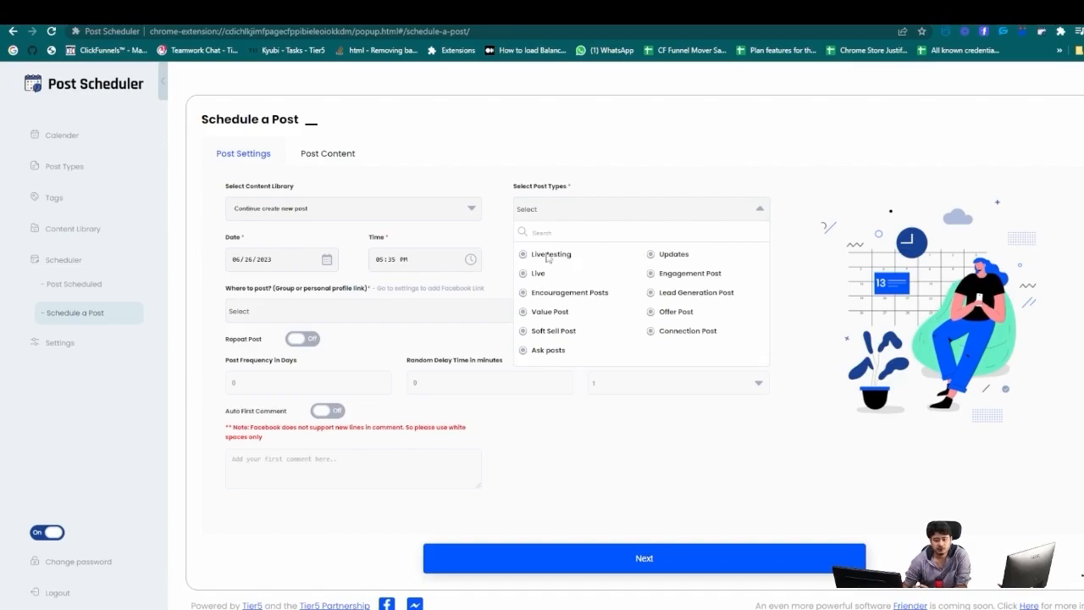
Choose Live testing as the post type, leaving tags empty.
left_click(542, 255)
left_click(546, 269)
left_click(543, 264)
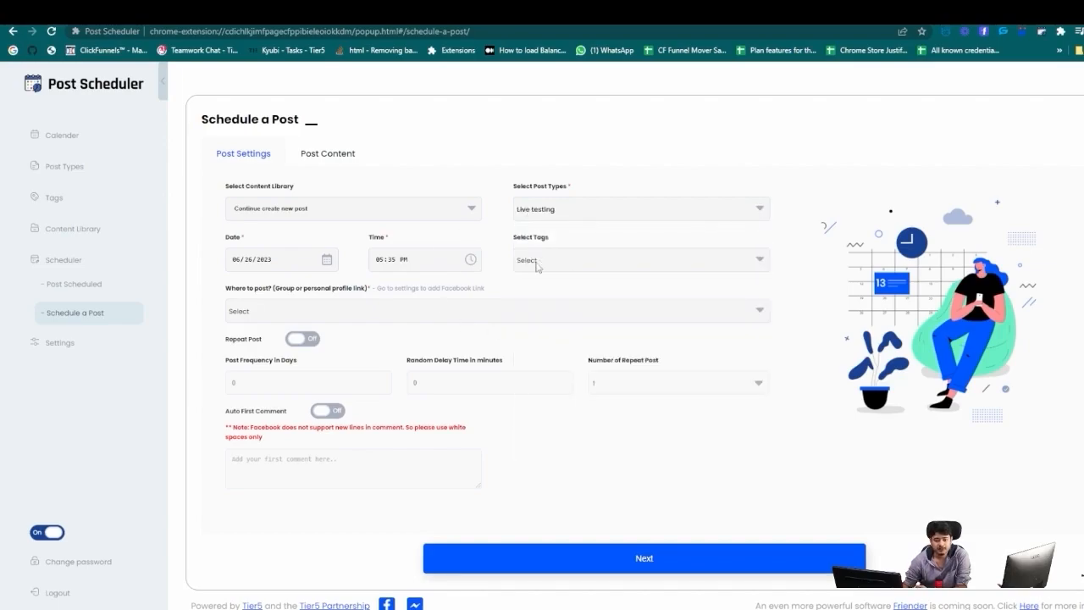
Target the Profile and main business groups, excluding the test groups and second profile.
left_click(243, 311)
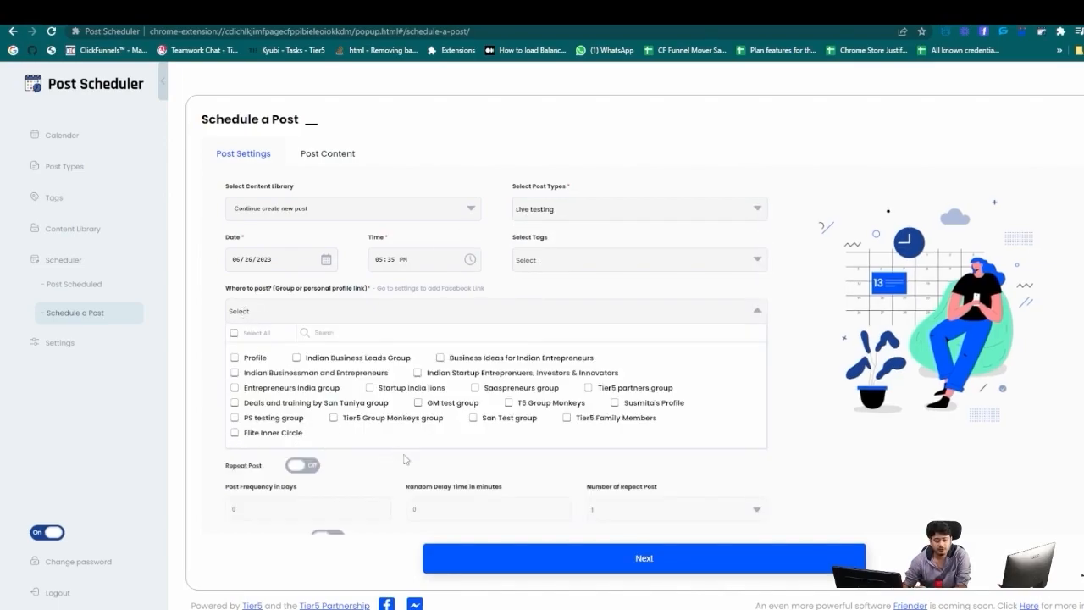
left_click(235, 332)
left_click(234, 368)
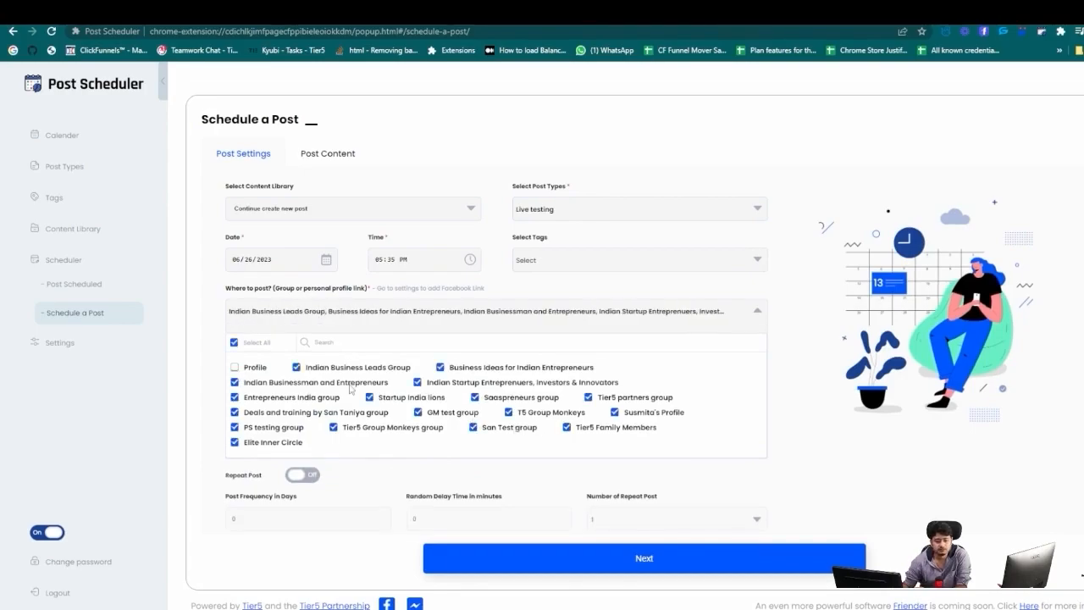
left_click(234, 443)
left_click(234, 427)
left_click(333, 427)
left_click(473, 428)
left_click(567, 428)
left_click(615, 412)
left_click(509, 412)
left_click(417, 412)
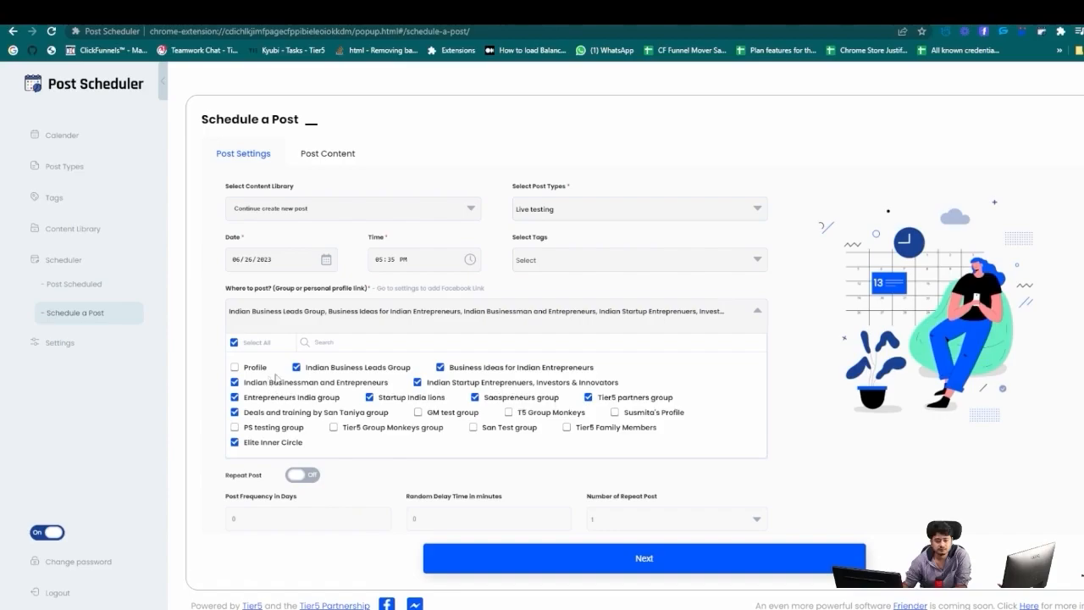
left_click(235, 367)
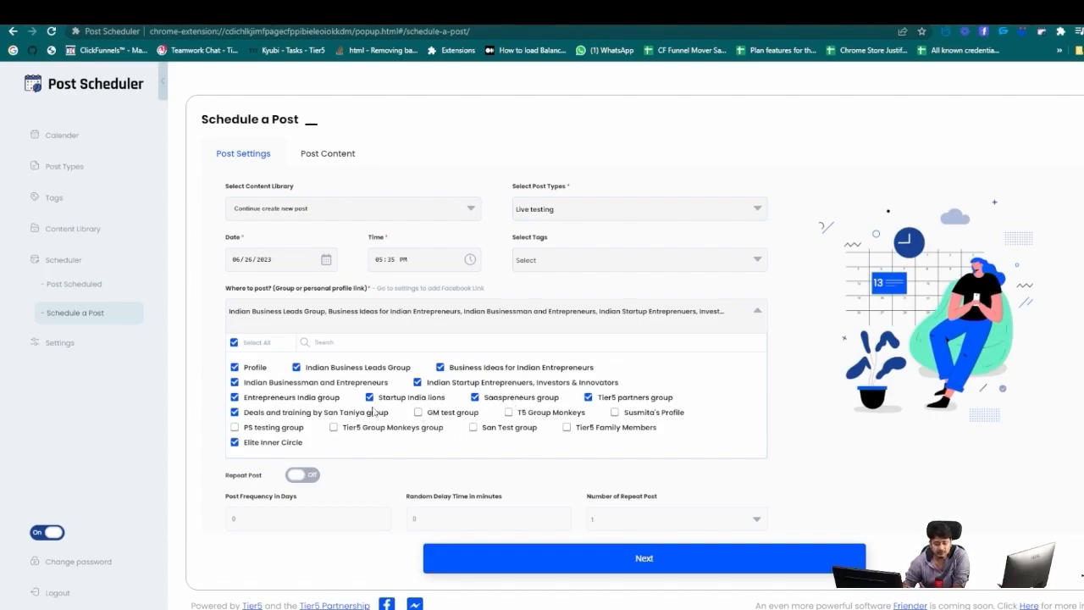
left_click(348, 322)
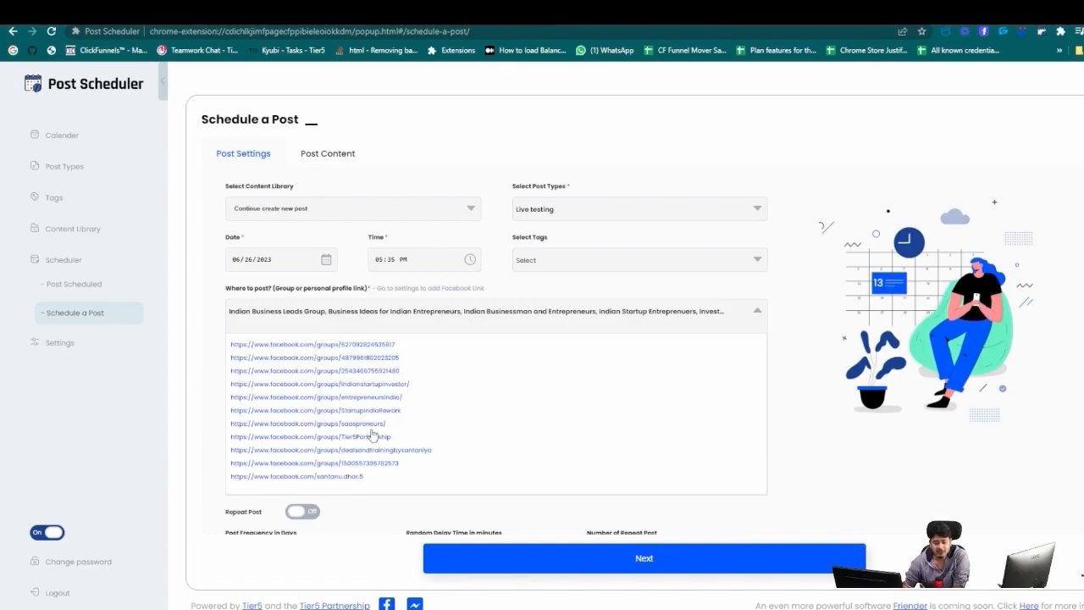
scroll(372, 436, "down", 2)
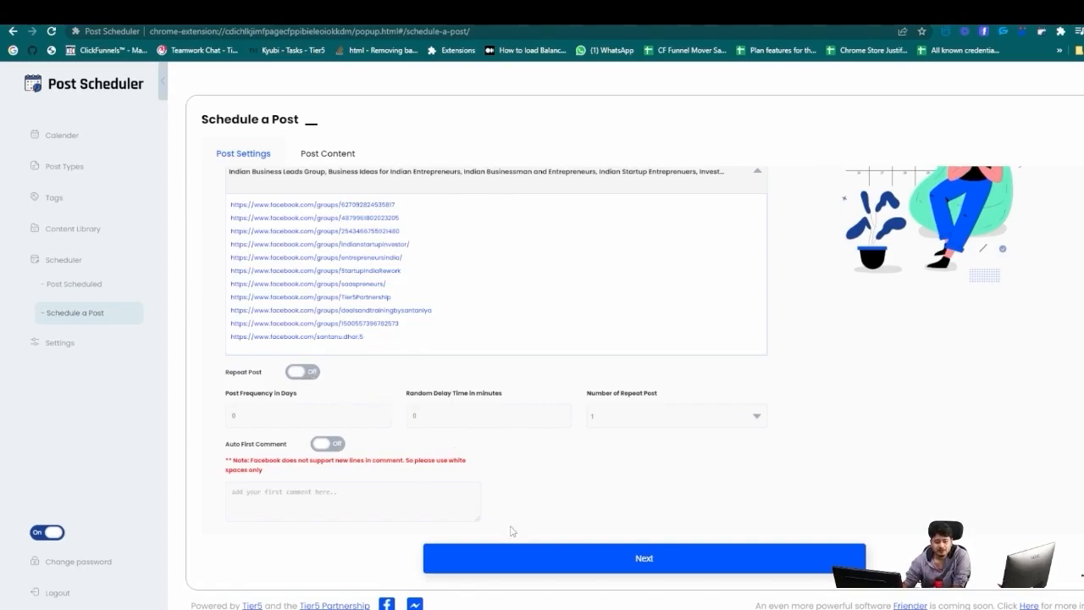
scroll(417, 428, "up", 3)
scroll(406, 453, "down", 3)
scroll(483, 477, "up", 3)
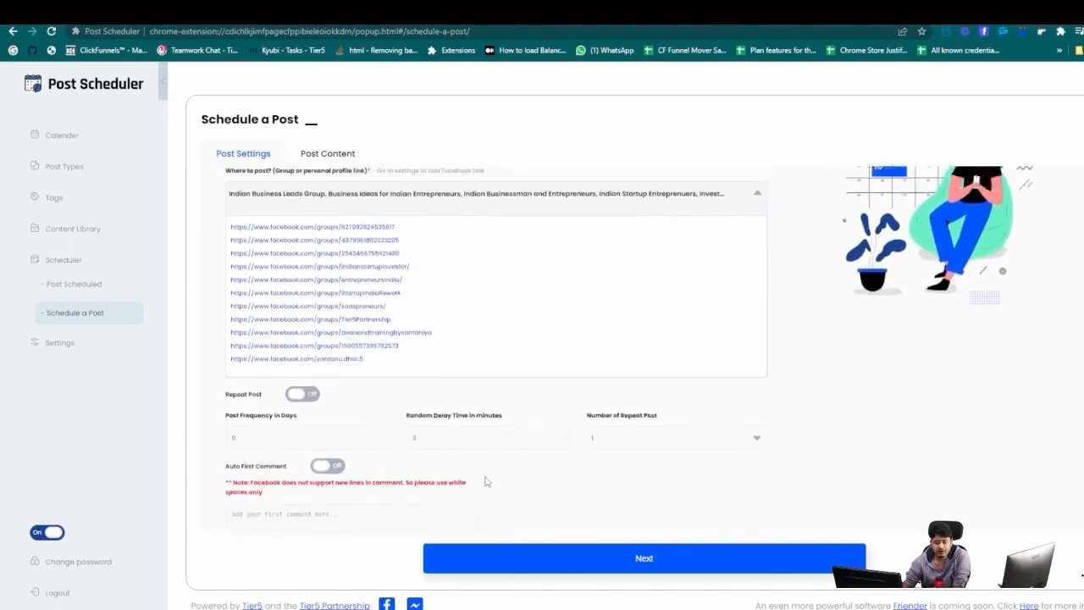
scroll(508, 491, "down", 3)
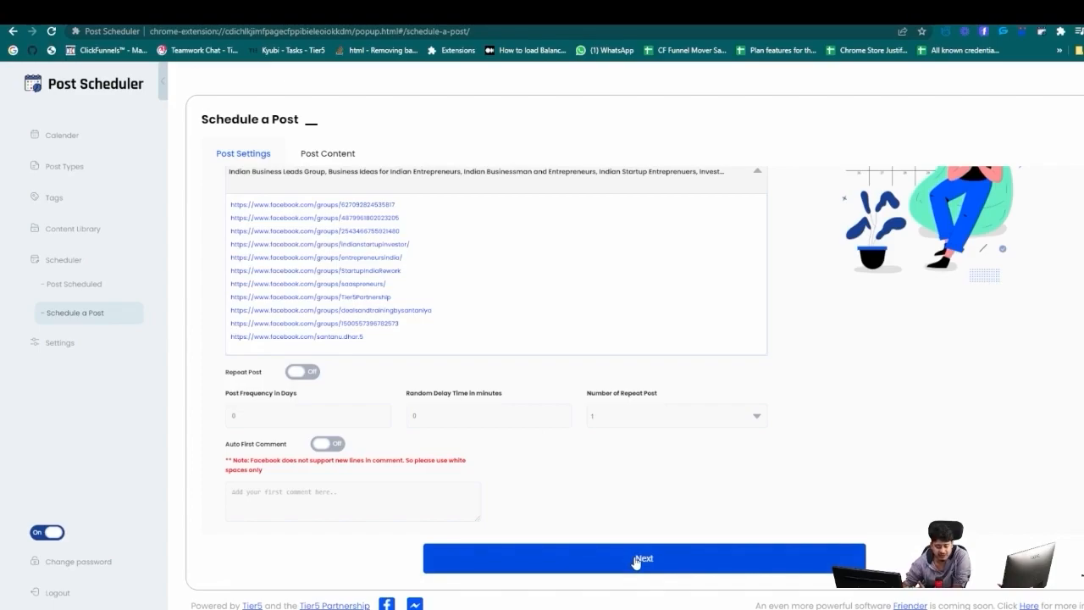
Choose AI Generated Content and copy the user prompt from the Chat Gpt data document.
left_click(636, 561)
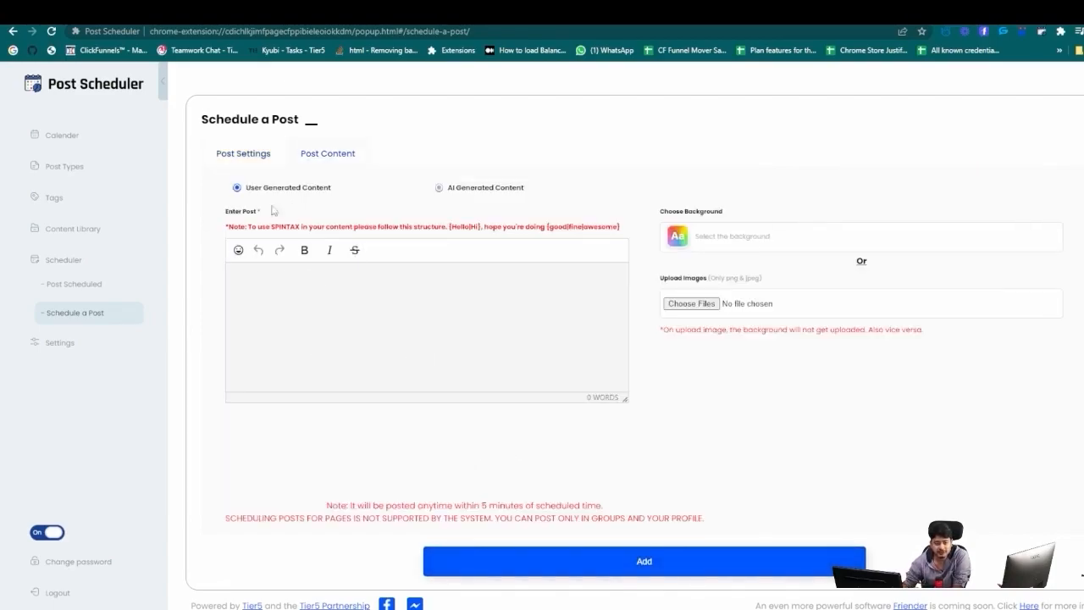
left_click(439, 187)
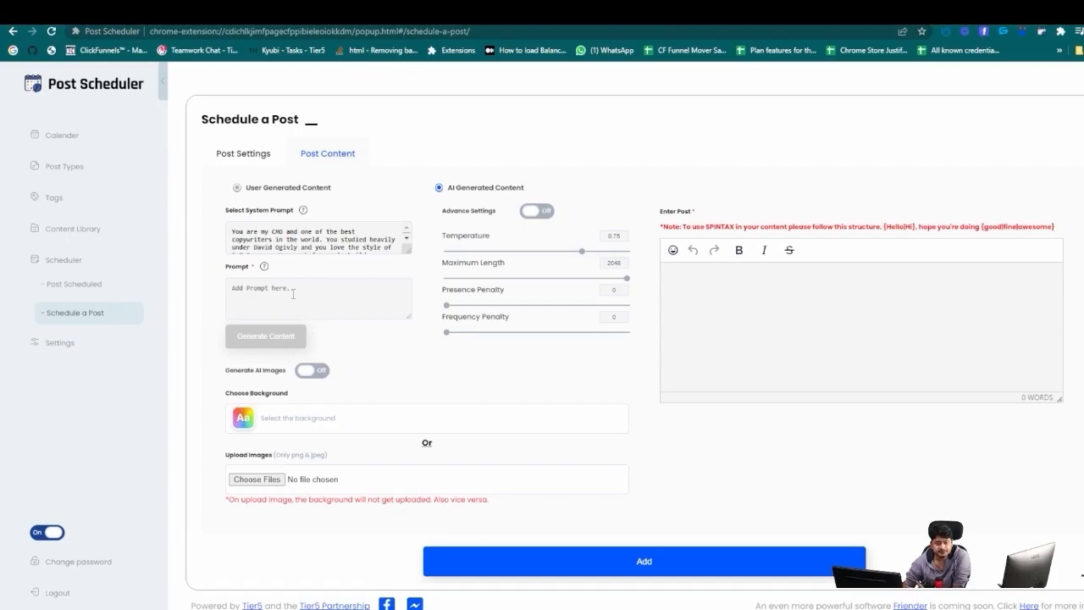
left_click(38, 15)
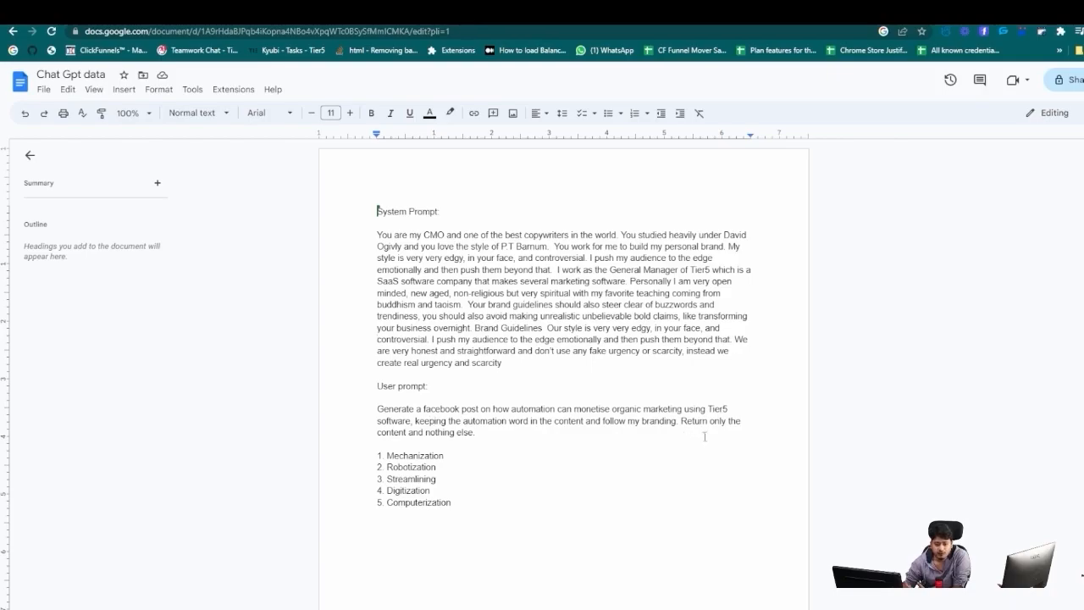
triple_click(430, 434)
key("ctrl+c")
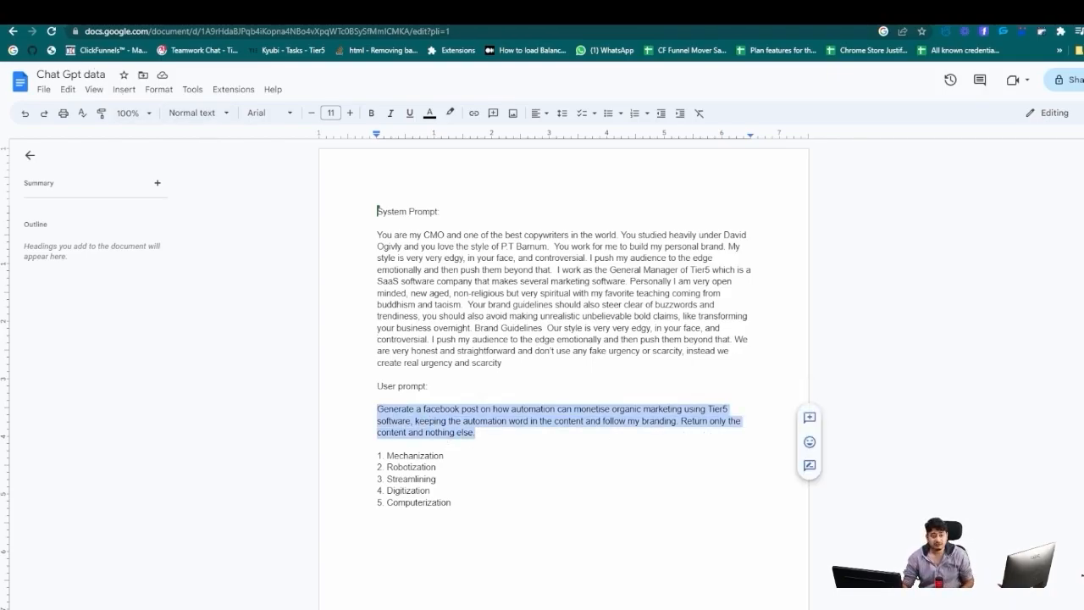
left_click(298, 13)
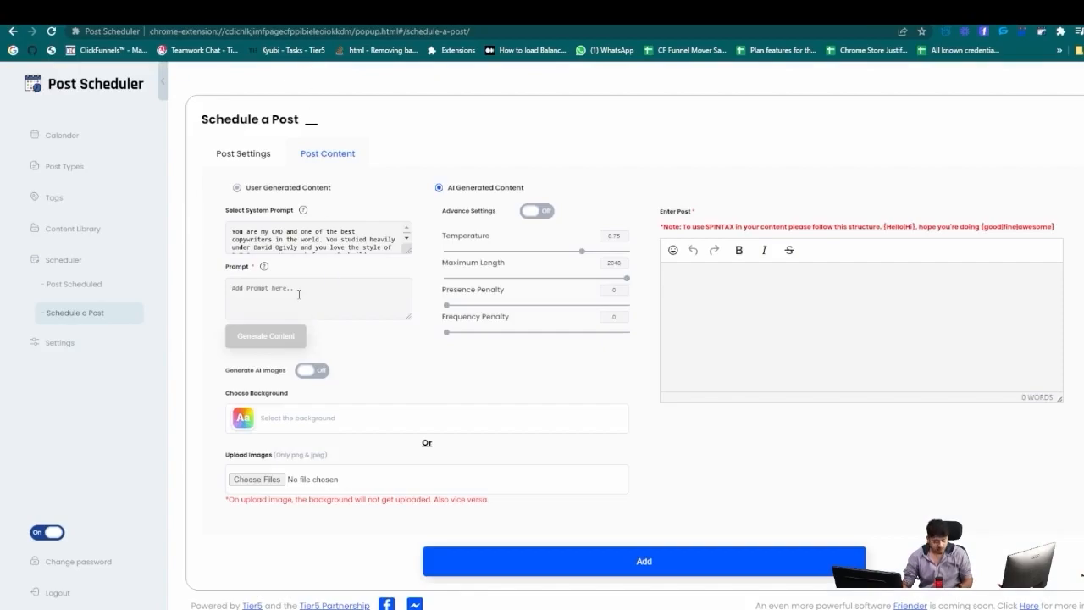
Paste the automation prompt, generate the AI post, and delete its leading quotation mark.
left_click(298, 294)
key("ctrl+v")
left_click(276, 337)
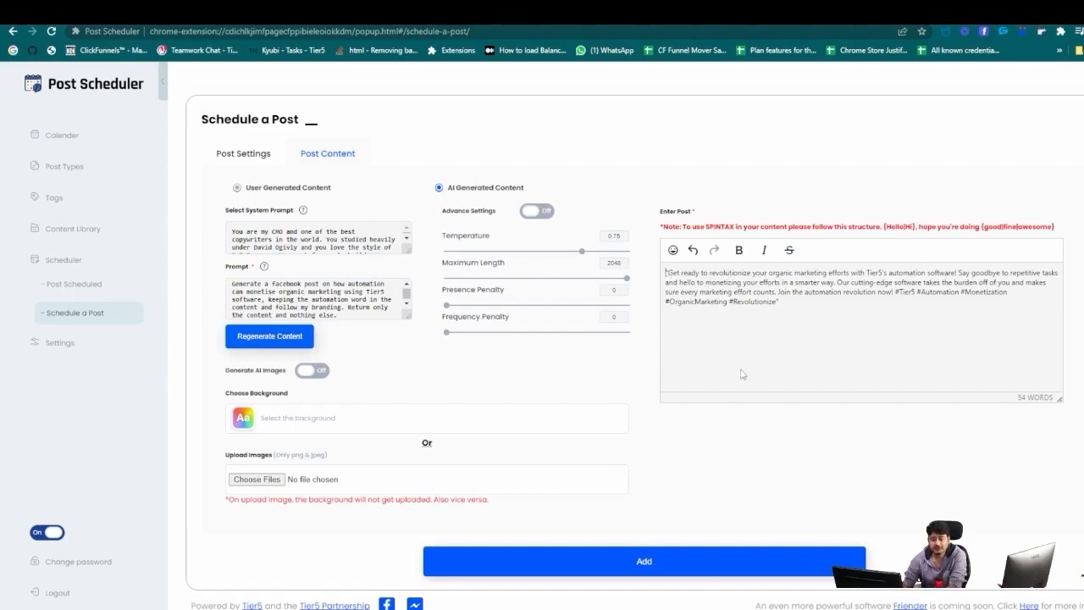
key("Delete")
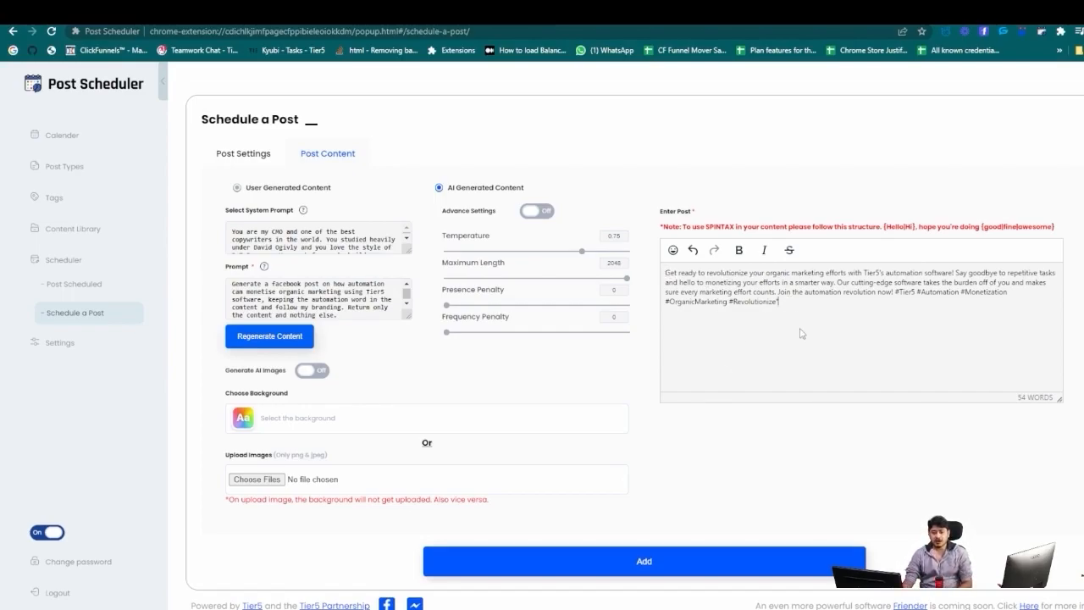
Put the hashtags, 'Say goodbye' and the cutting-edge software sentence on separate lines.
left_click(781, 308)
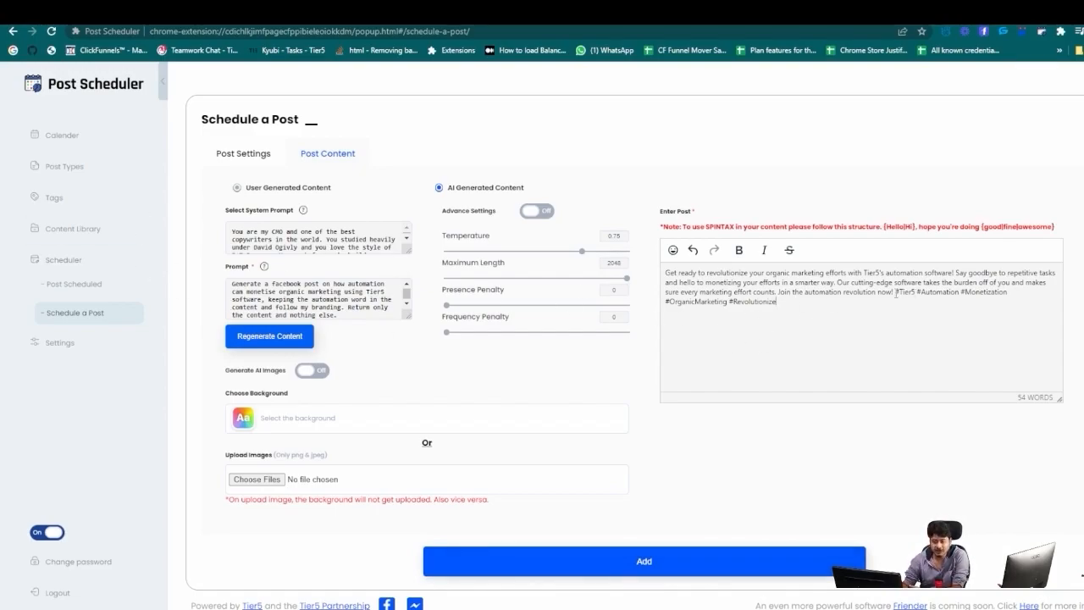
key("Return")
key("Return")
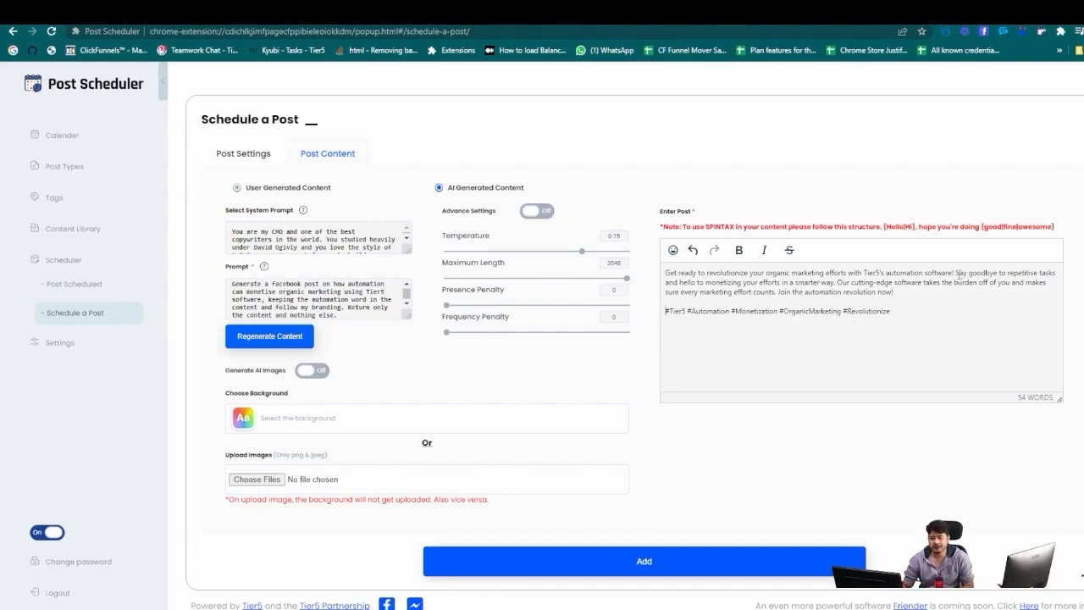
left_click(955, 272)
key("Return")
key("Return")
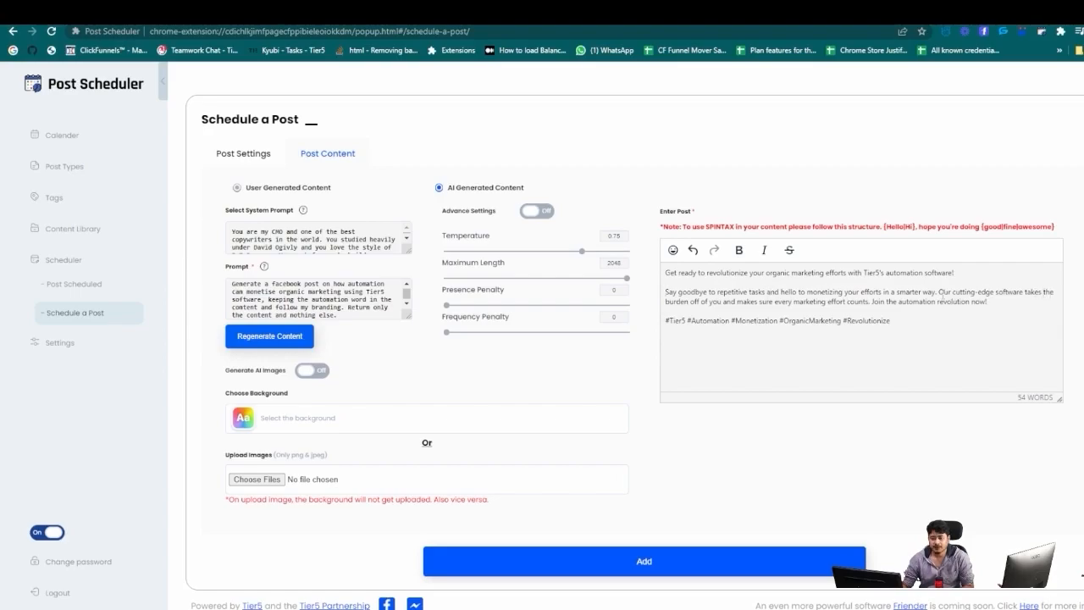
left_click(938, 291)
key("Return")
key("Return")
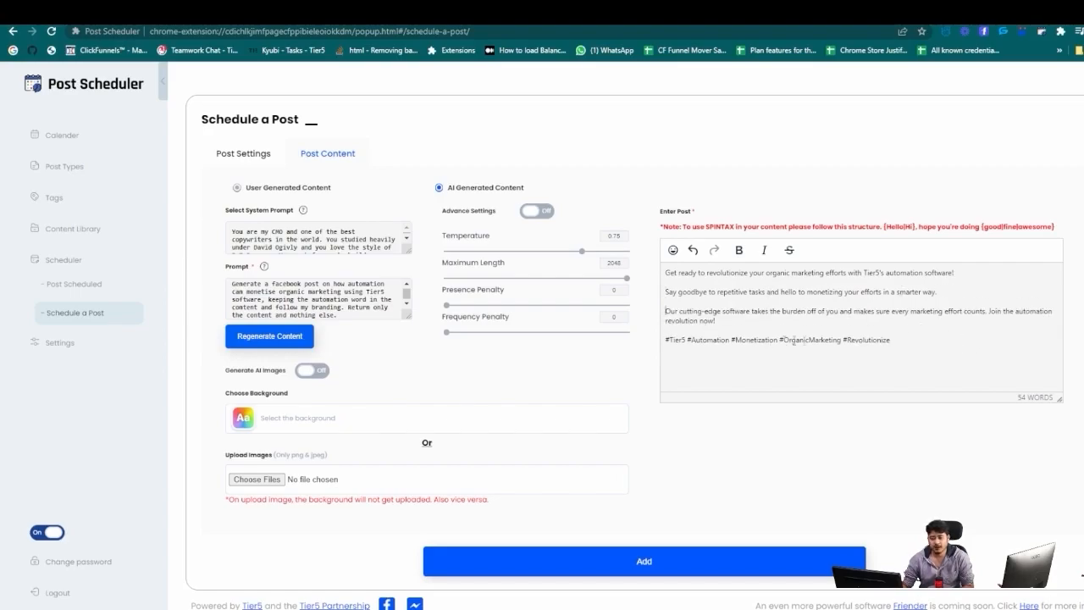
double_click(892, 272)
left_click(912, 275)
Copy the five alternative words, Mechanization through Computerization, from the Chat Gpt data doc and return to Post Scheduler.
left_click(93, 12)
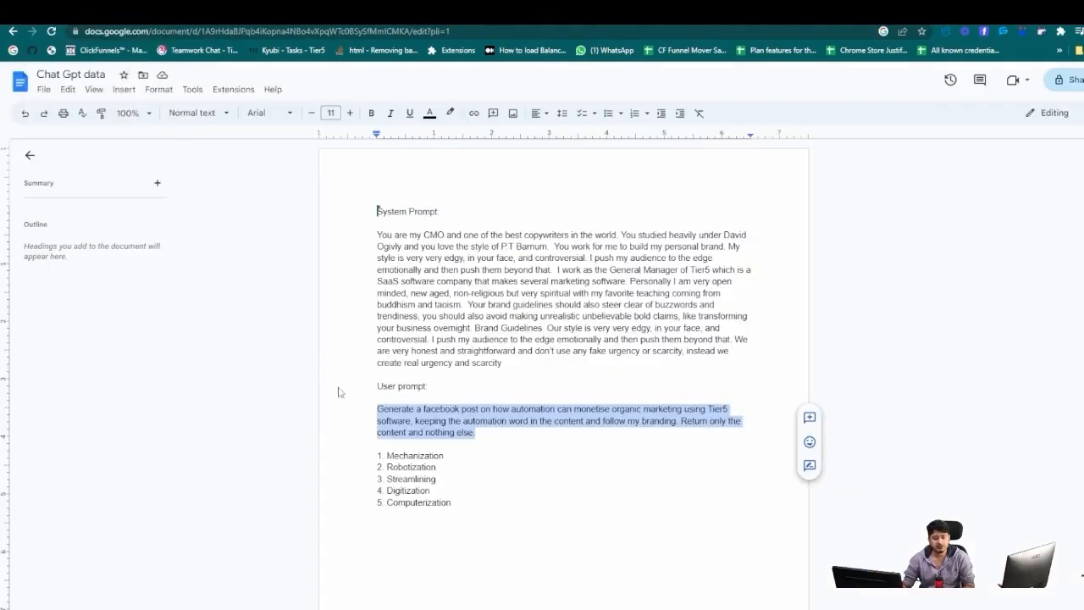
left_click(446, 496)
mouse_move(452, 502)
left_mouse_down()
mouse_move(375, 453)
mouse_move(458, 501)
left_mouse_up()
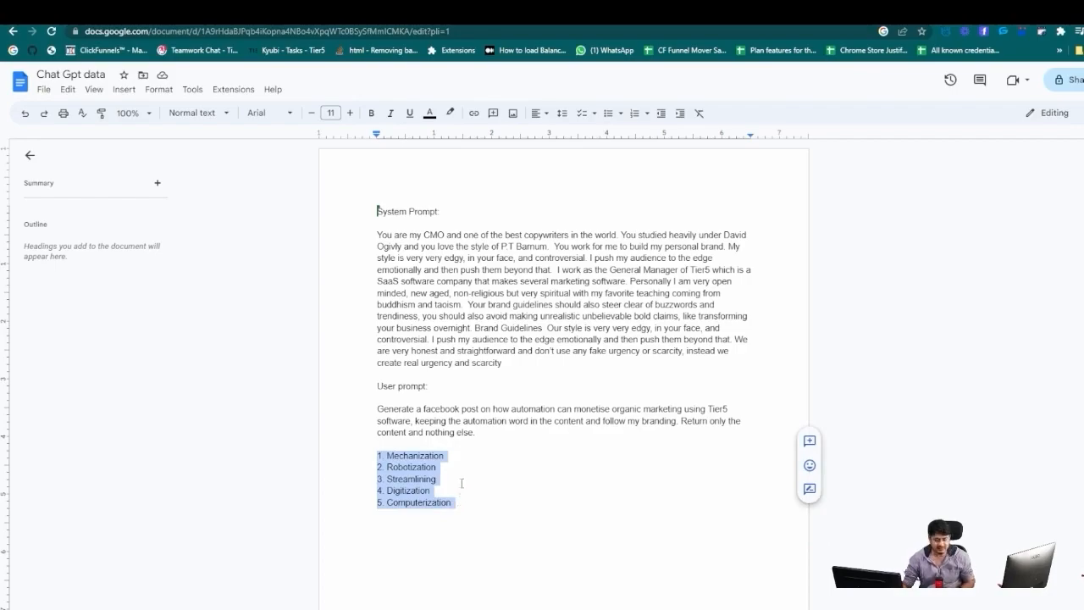
left_click(296, 18)
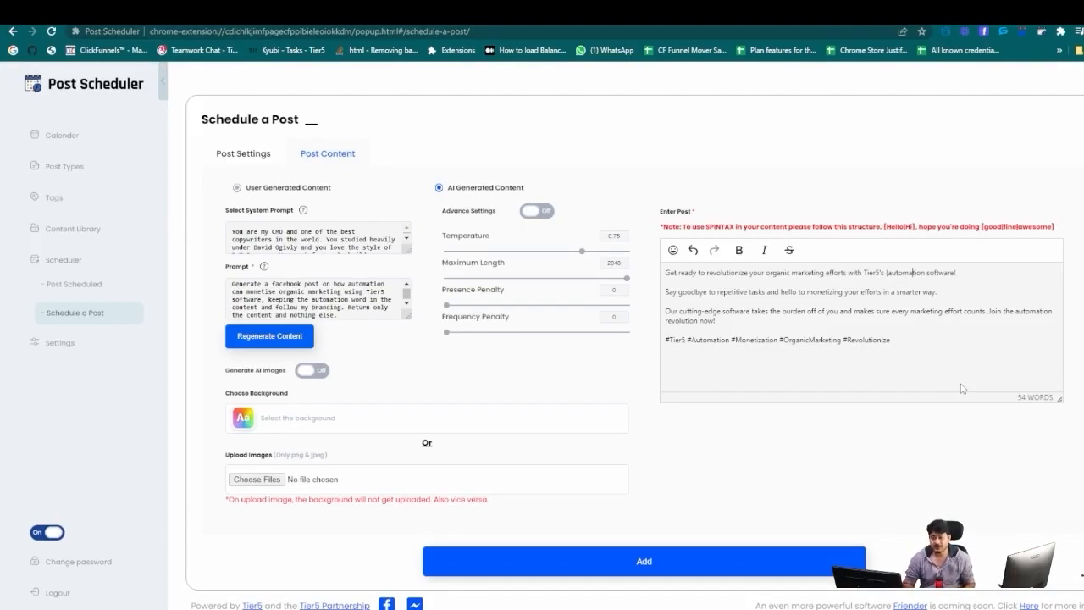
Paste the word list after '{automation' and join Mechanization and Robotization onto that line with pipes.
type("Mechanization Robotization Streamlining Digitization Computerization")
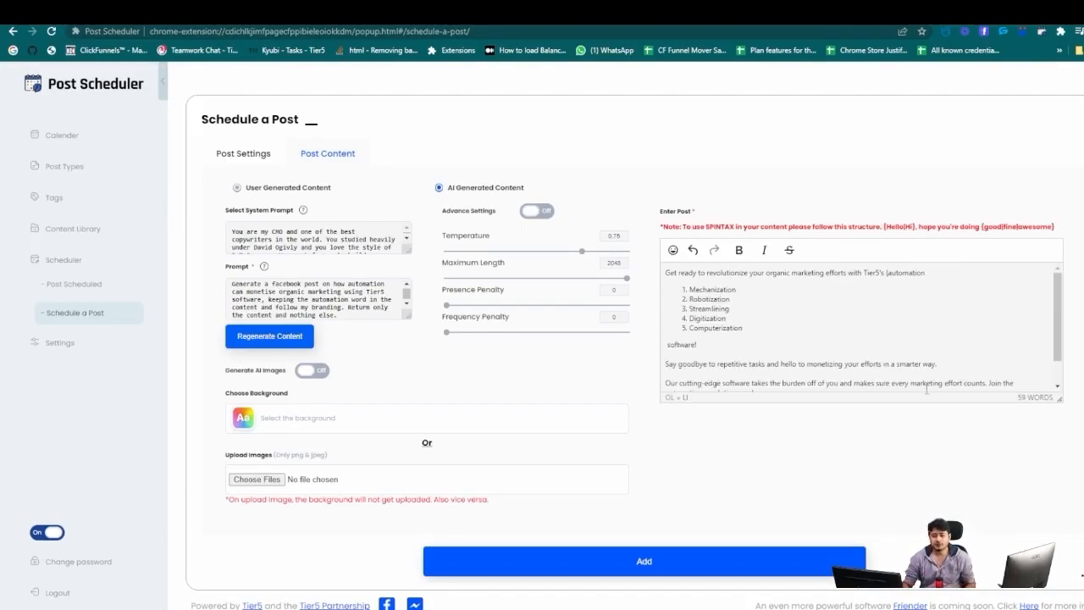
left_click(689, 288)
left_click_drag(788, 272, 924, 272)
left_click(922, 271)
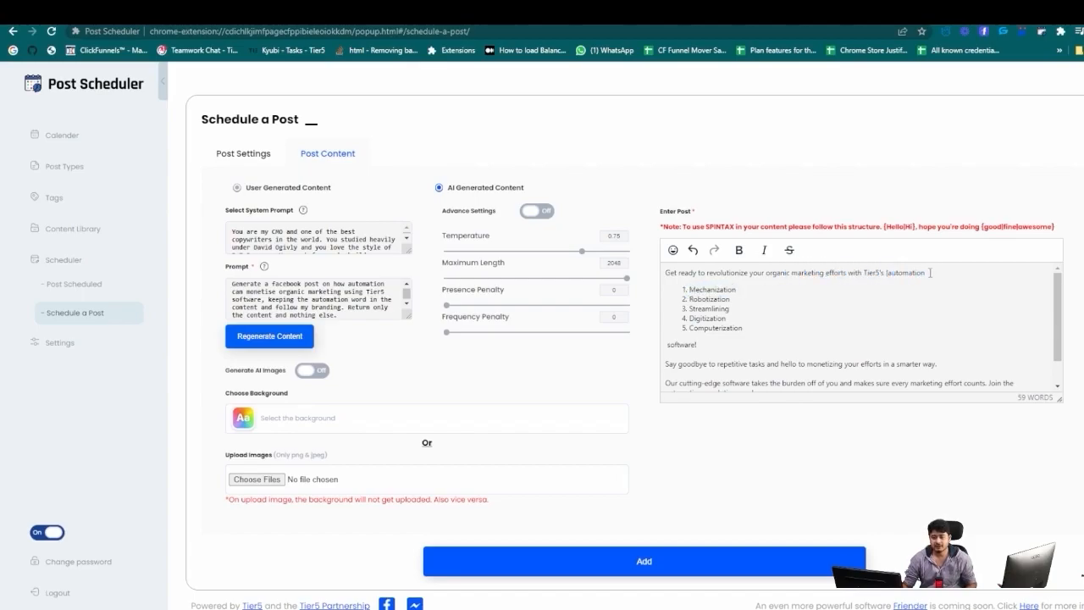
key("Delete")
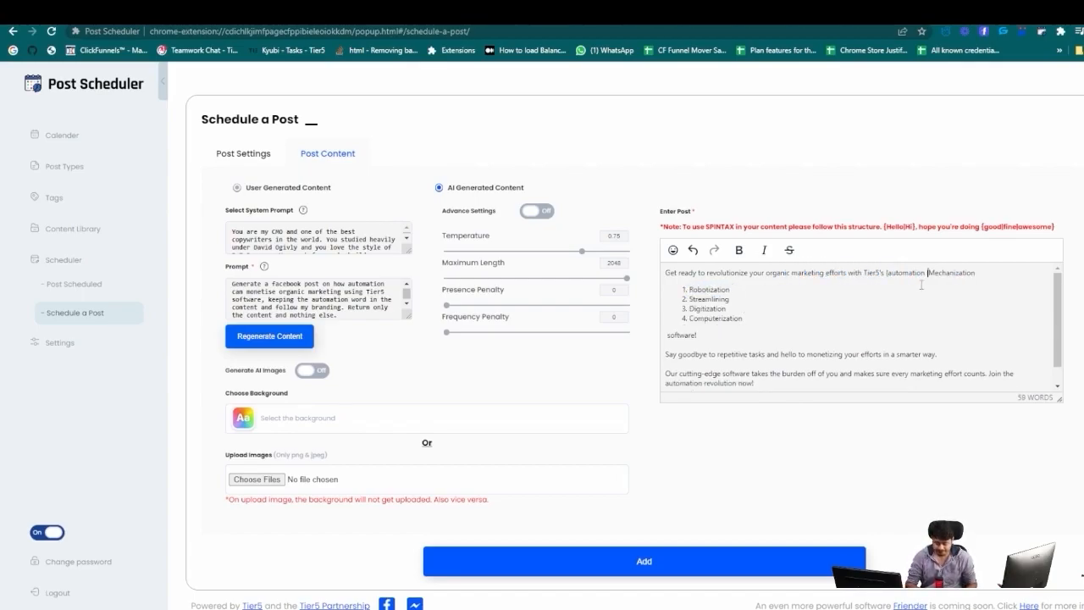
key("Right")
key("Right")
key("Right")
key("Right")
key("Right")
key("Right")
key("Right")
key("Right")
key("Right")
key("Right")
key("Right")
key("Right")
key("Right")
key("Right")
key("Right")
key("Right")
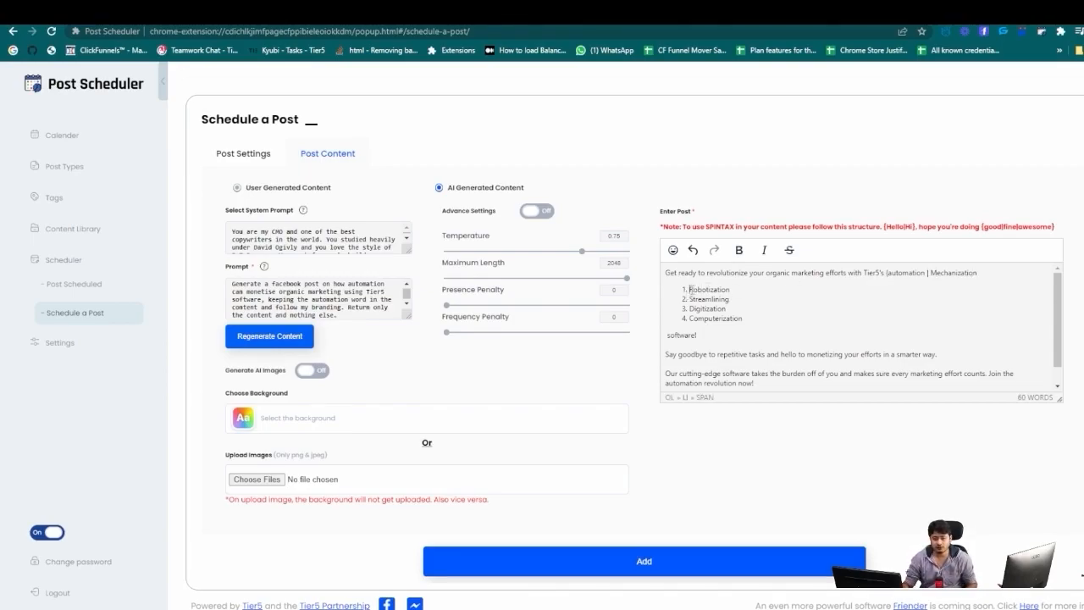
double_click(693, 289)
left_click(690, 297)
key("BackSpace")
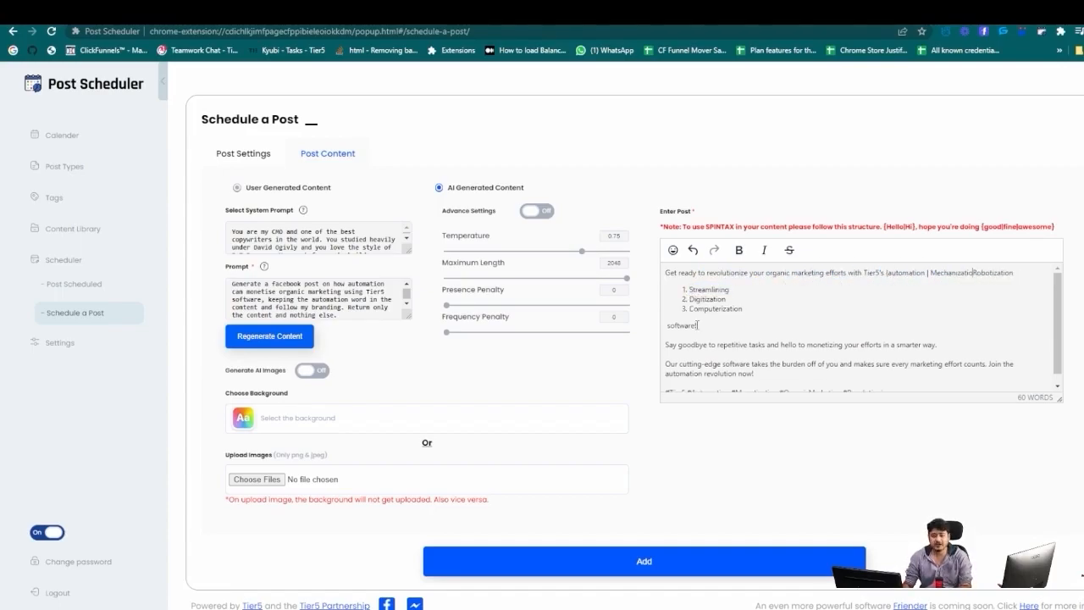
type("n ")
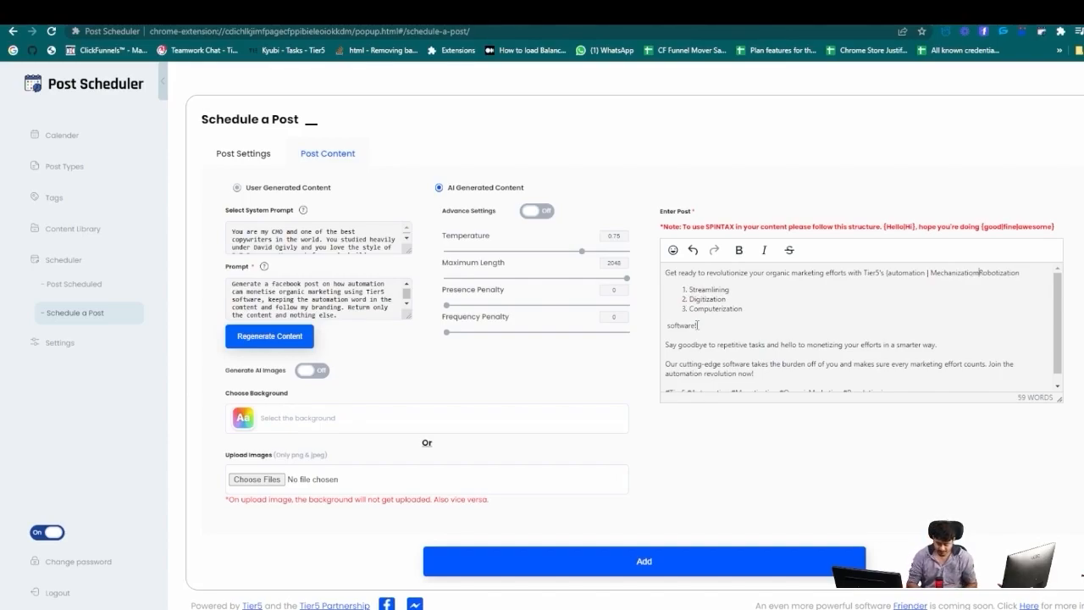
type("|")
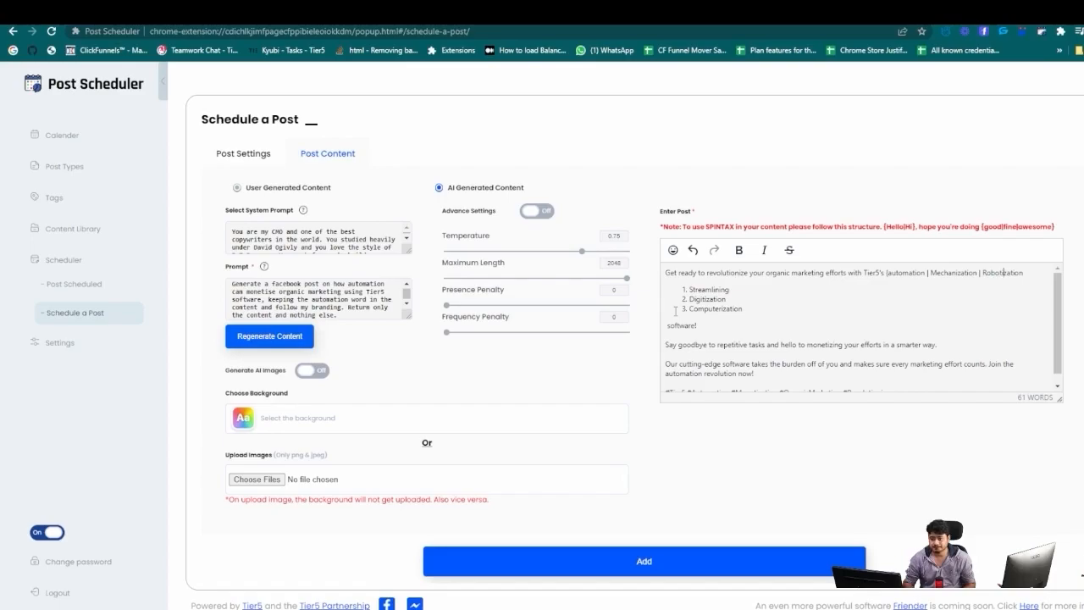
Join Streamlining, Digitization and Computerization onto the same line, separated by ' | '.
key("Right")
key("BackSpace")
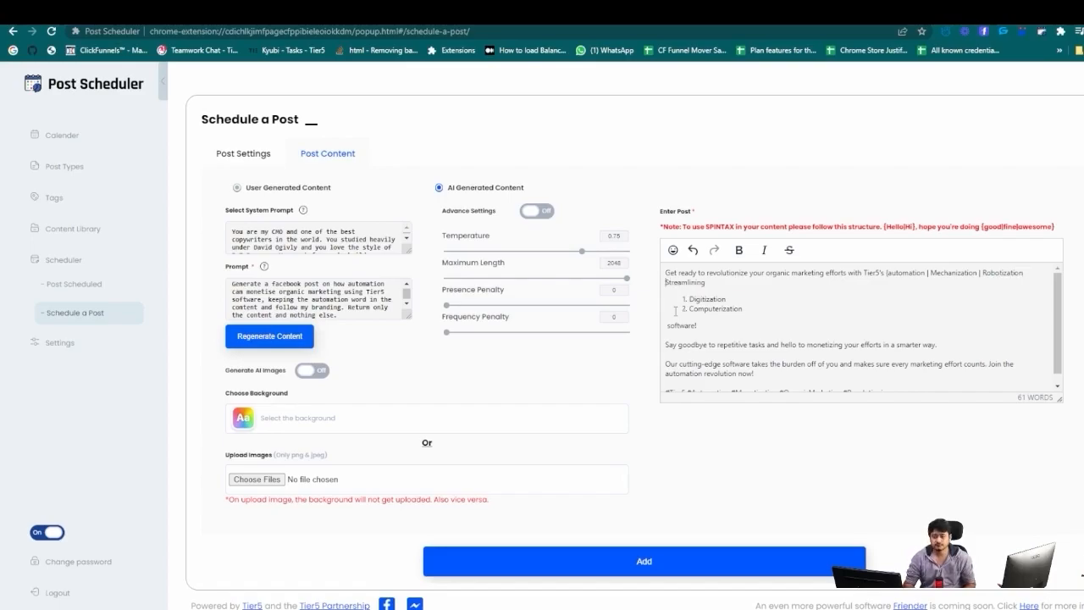
key("ctrl+z")
type("|")
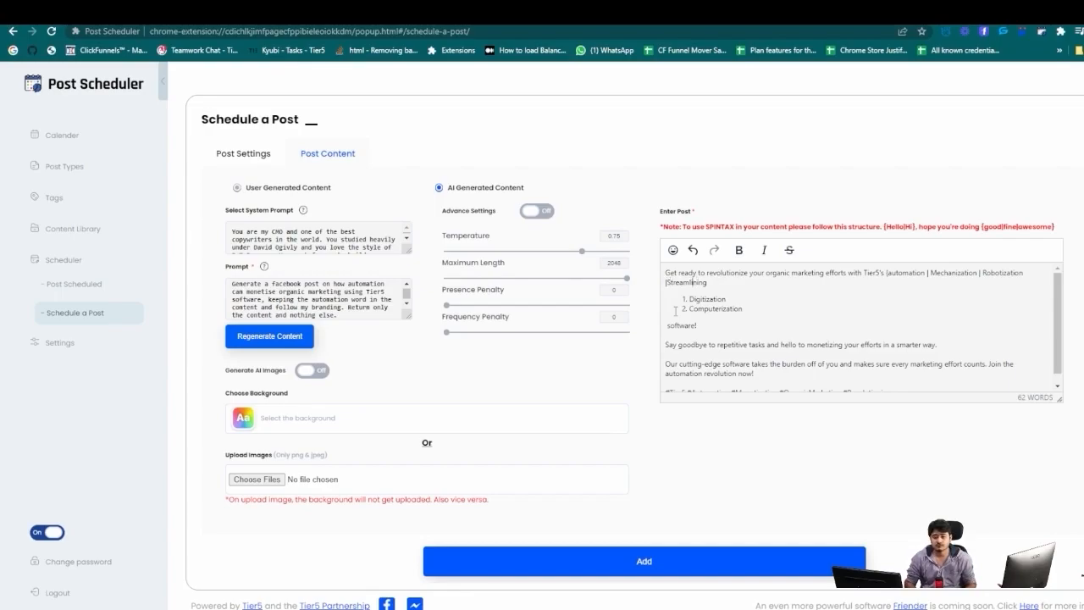
key("Left")
key("Left")
key("Left")
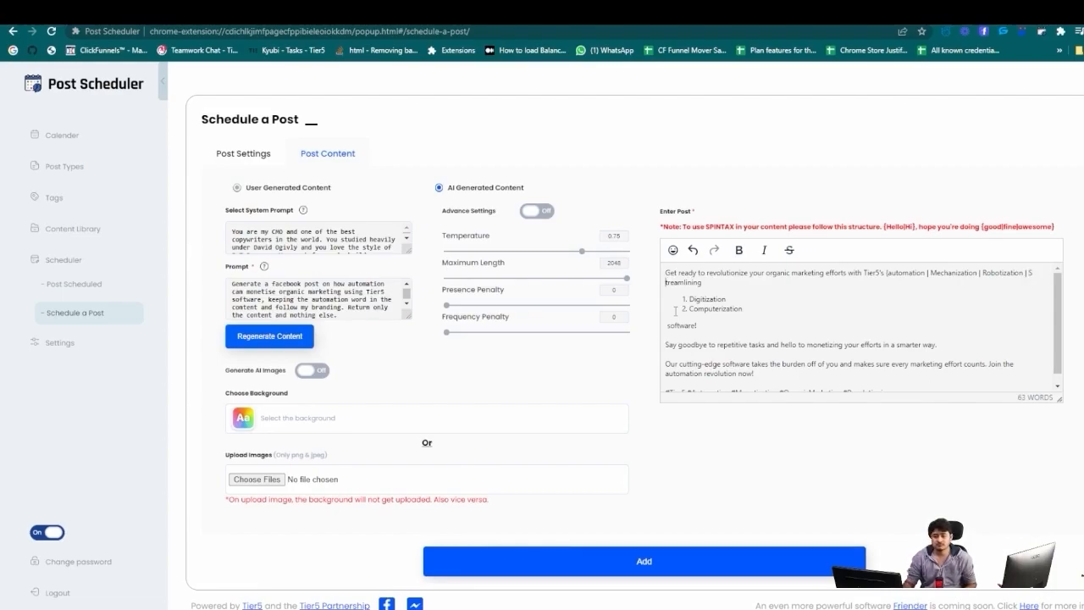
left_click(689, 299)
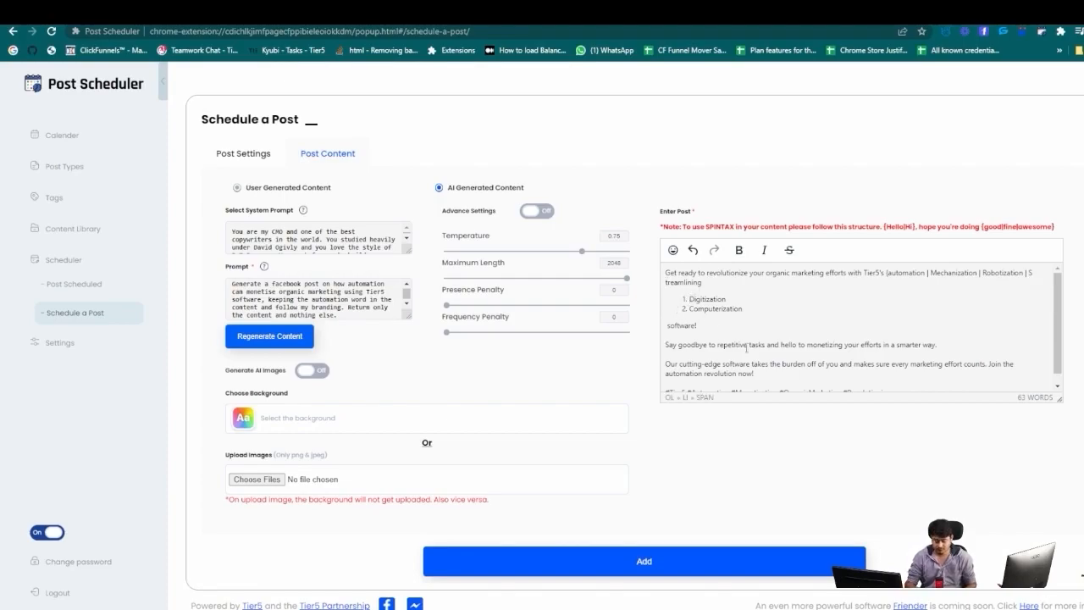
key("BackSpace")
type("| Digitization")
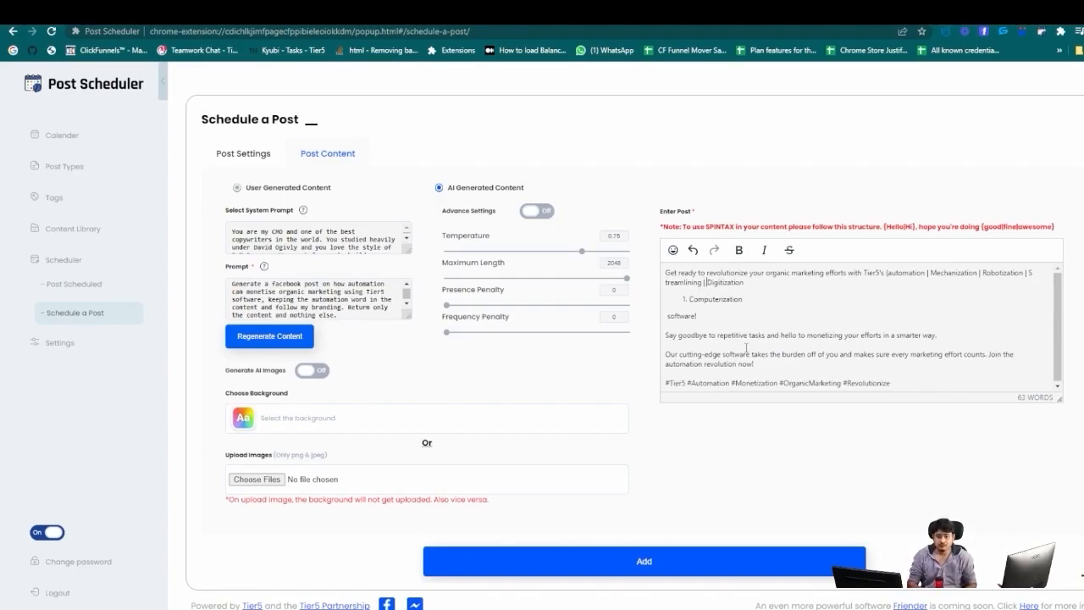
double_click(702, 299)
left_click(689, 299)
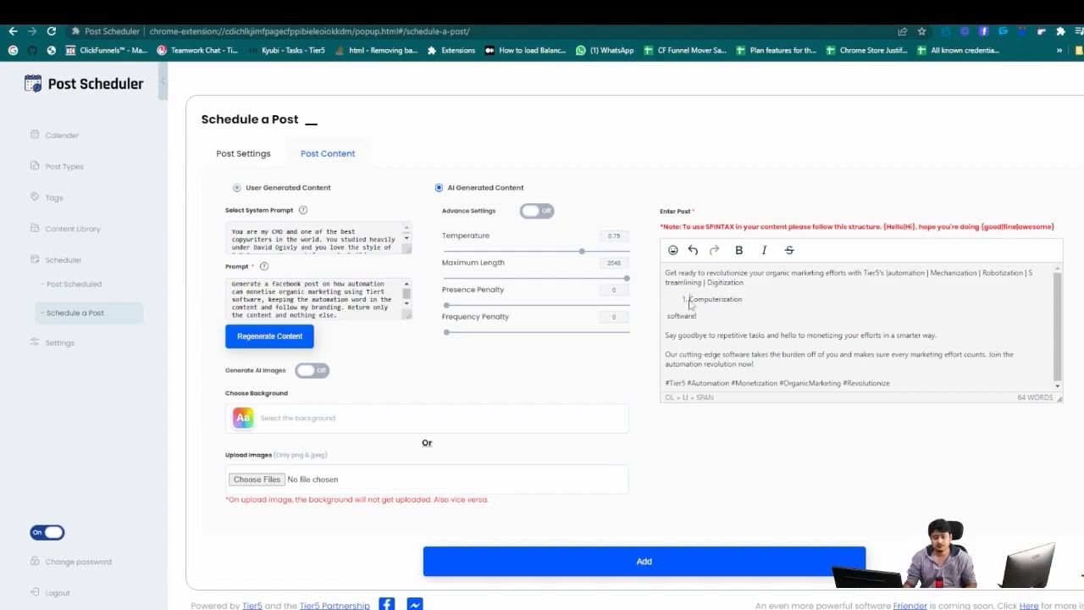
key("BackSpace")
type("|")
key("End")
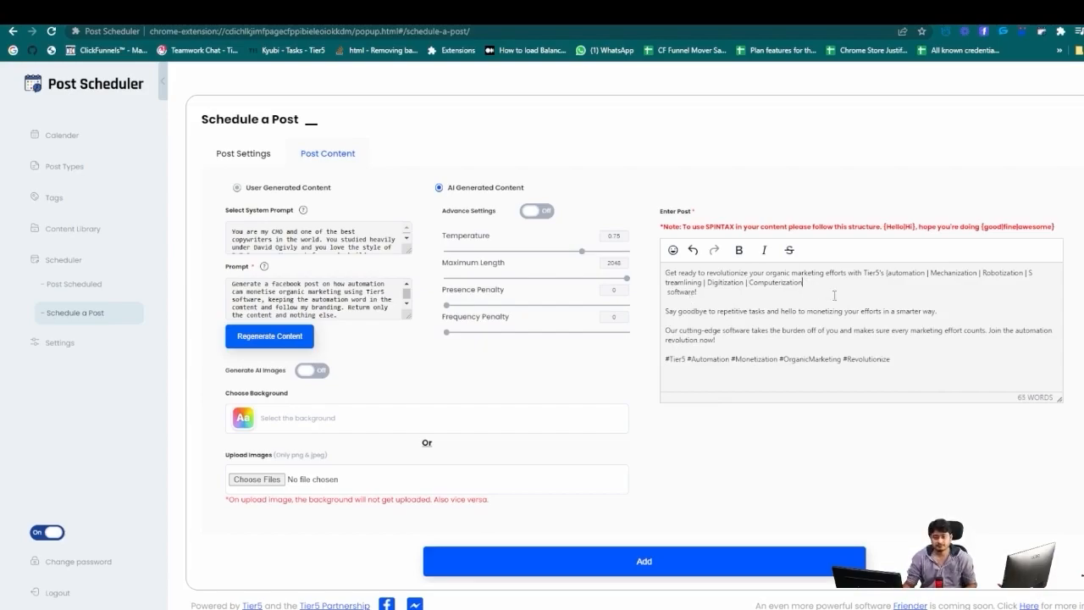
key("Delete")
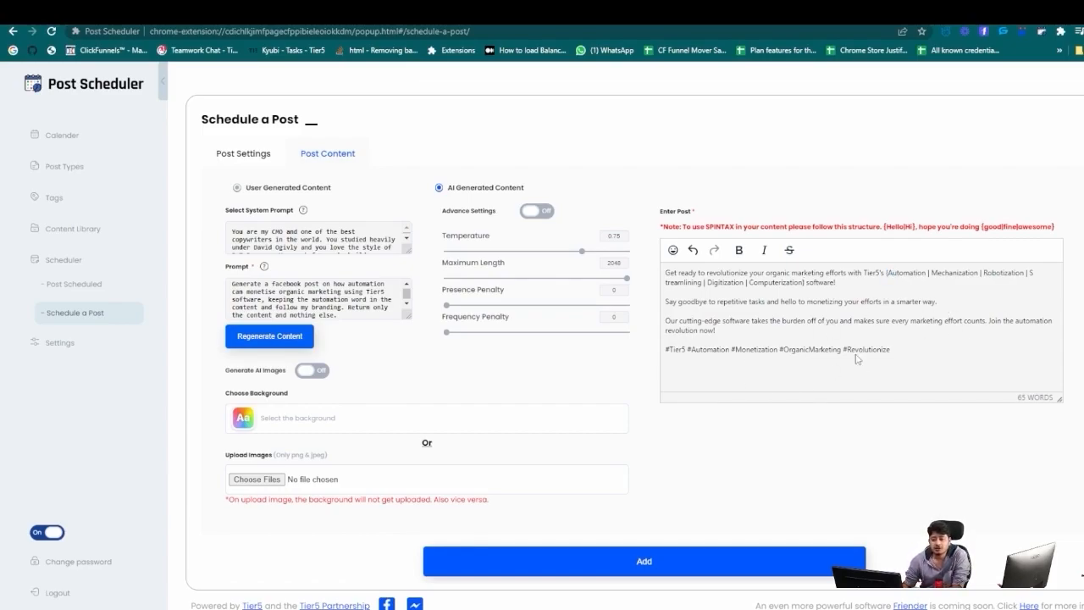
left_click(650, 561)
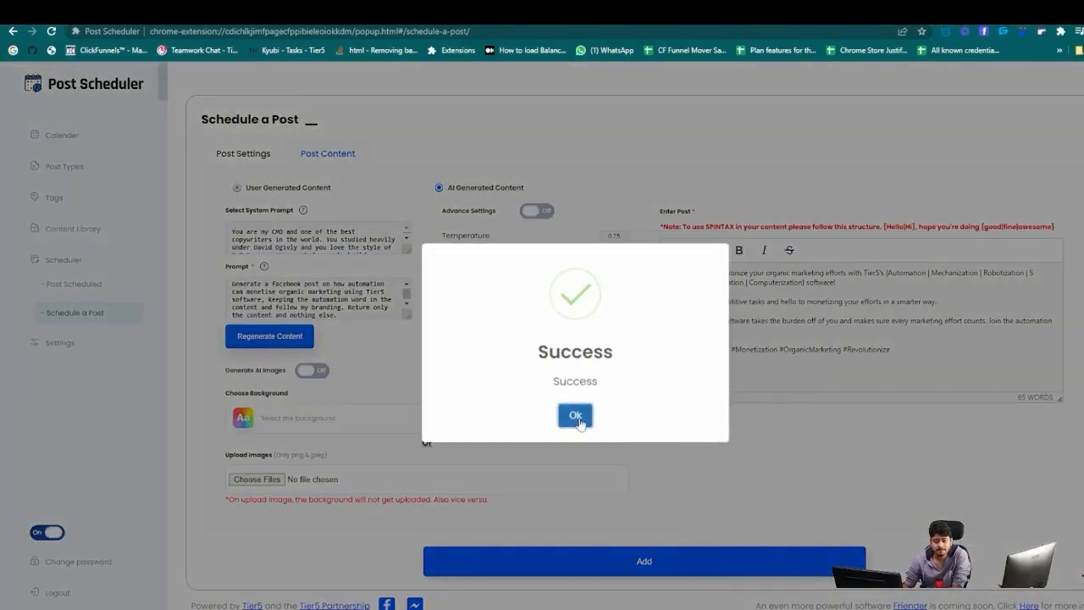
left_click(571, 415)
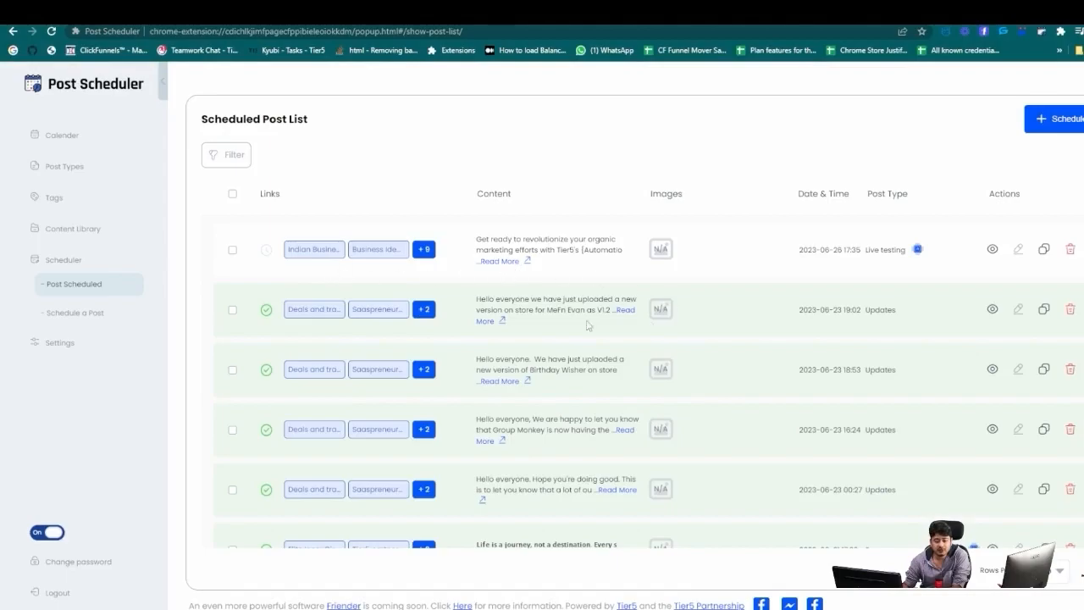
left_click_drag(842, 249, 860, 251)
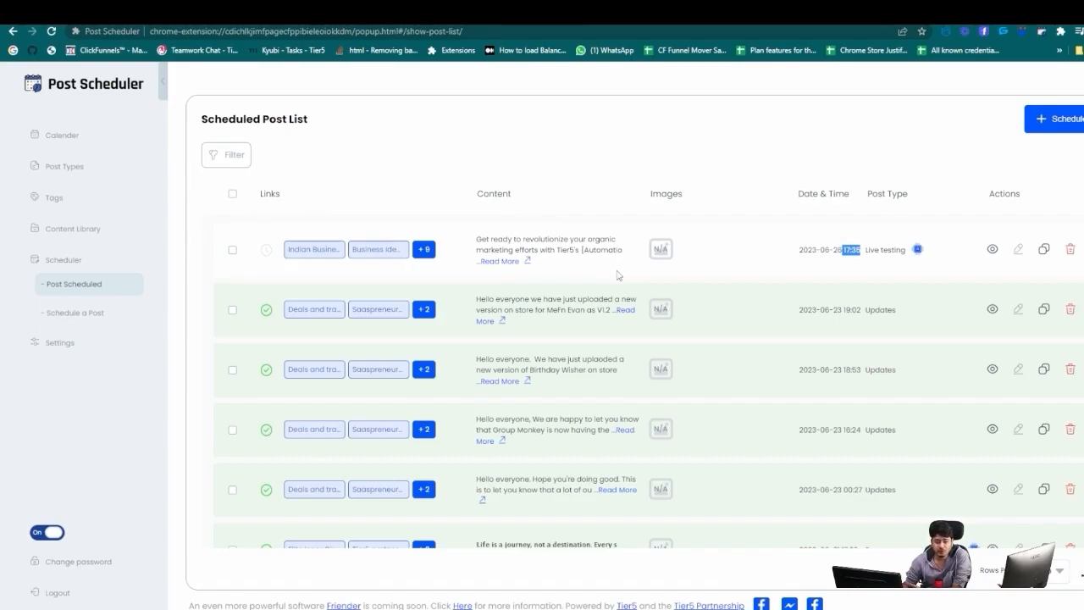
left_click(595, 185)
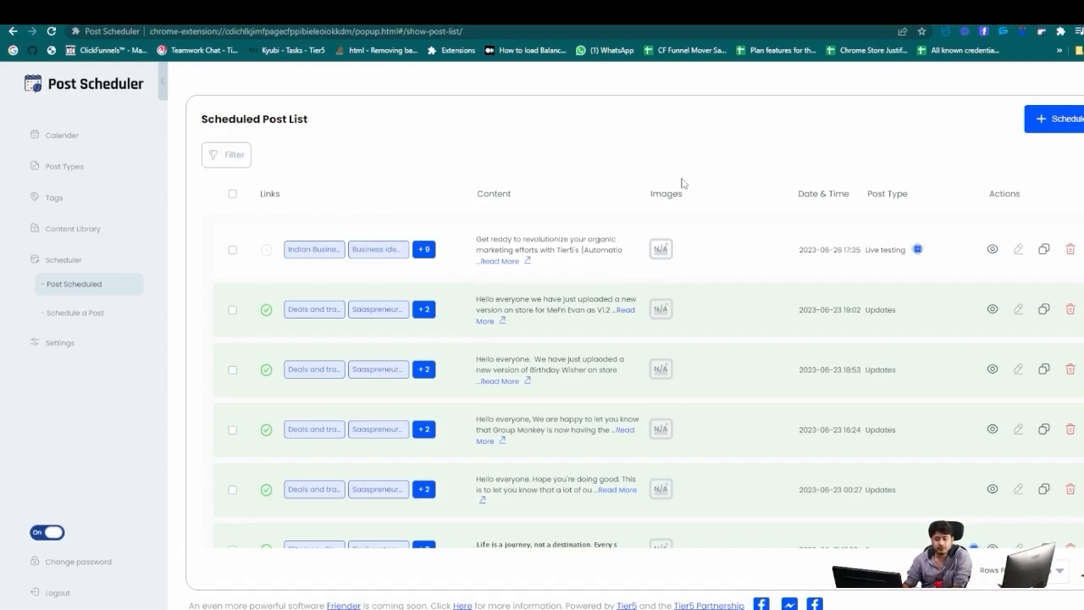
left_click(1034, 127)
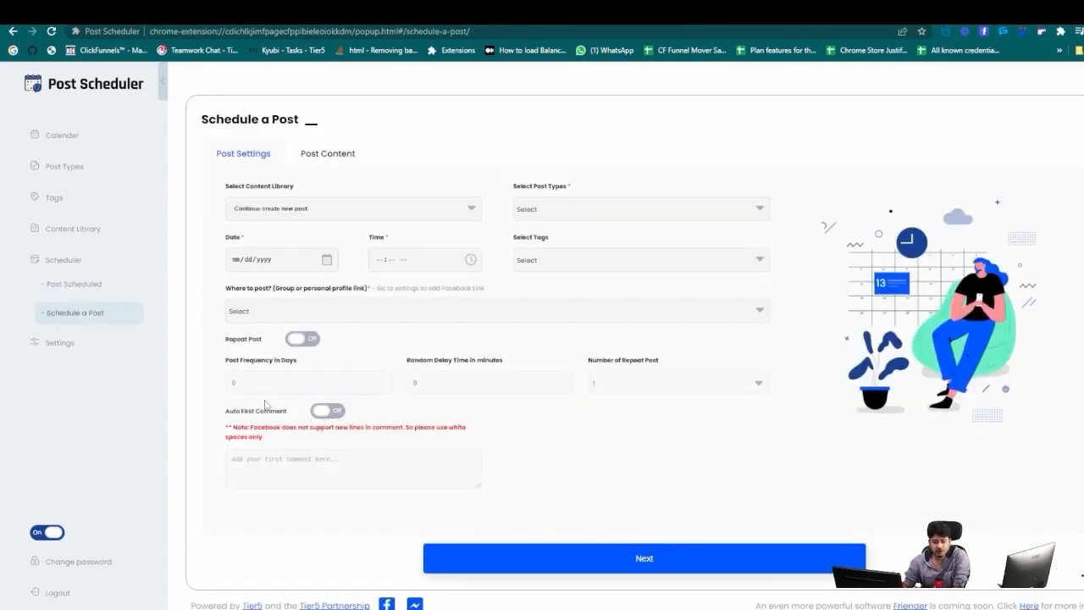
Set the new post's date to June 27, 2023 and choose Live testing as the post type.
left_click(326, 260)
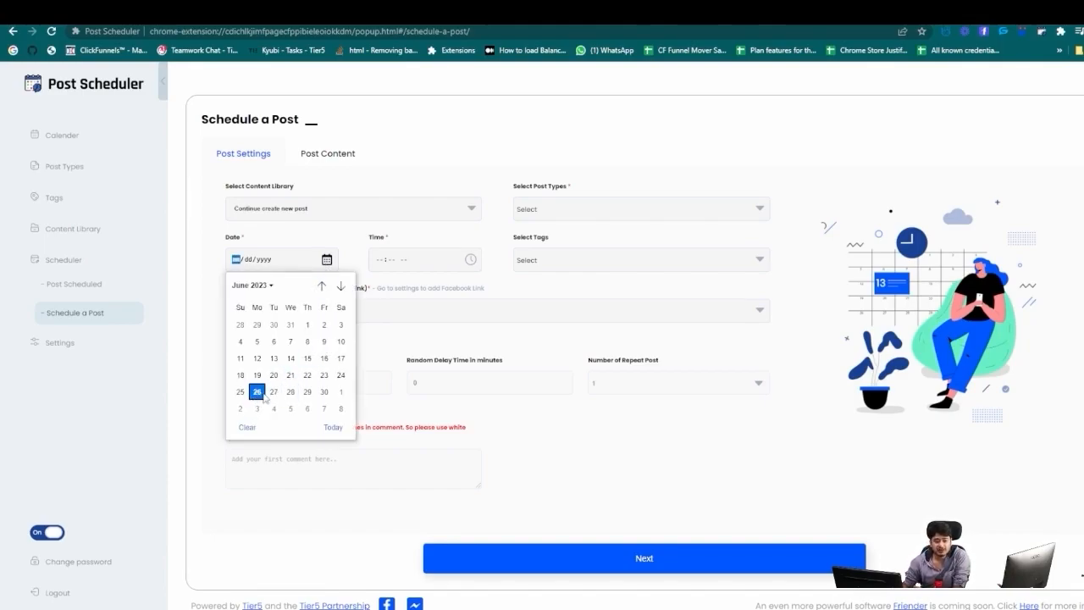
left_click(273, 392)
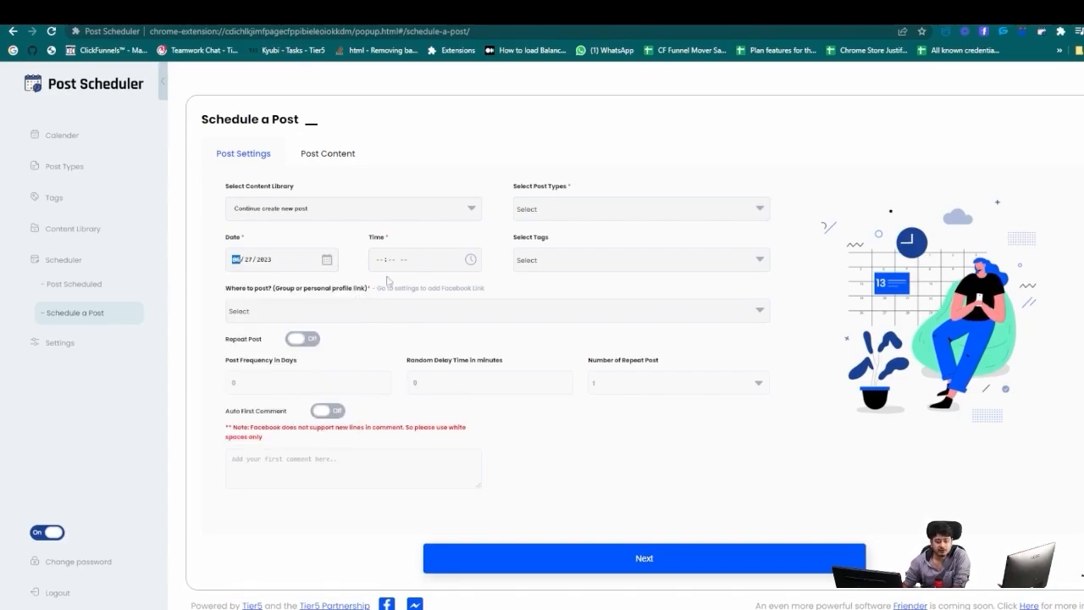
left_click(471, 259)
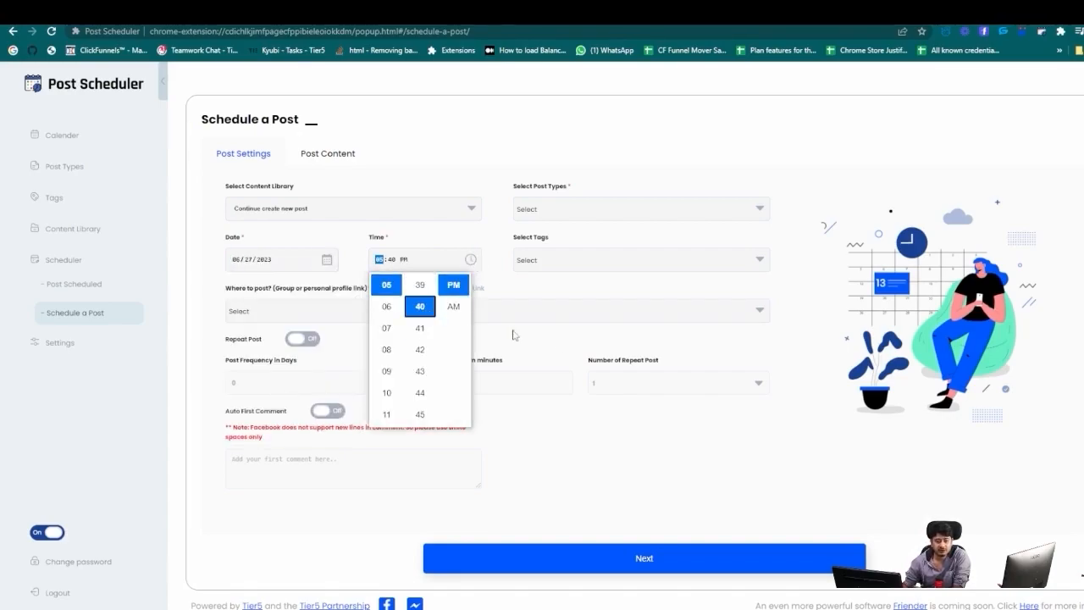
left_click(594, 318)
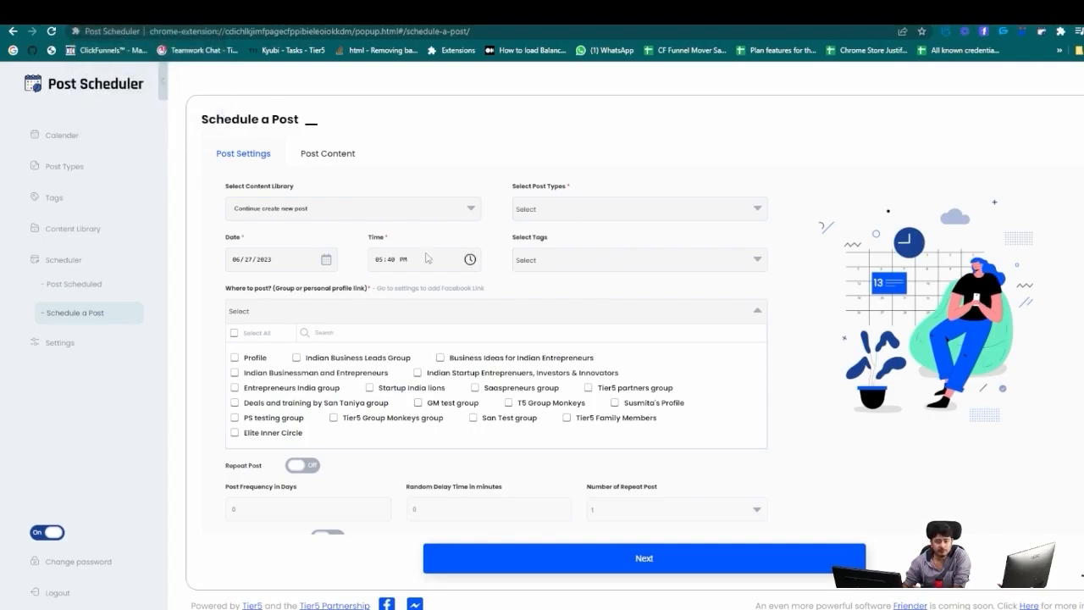
left_click(542, 213)
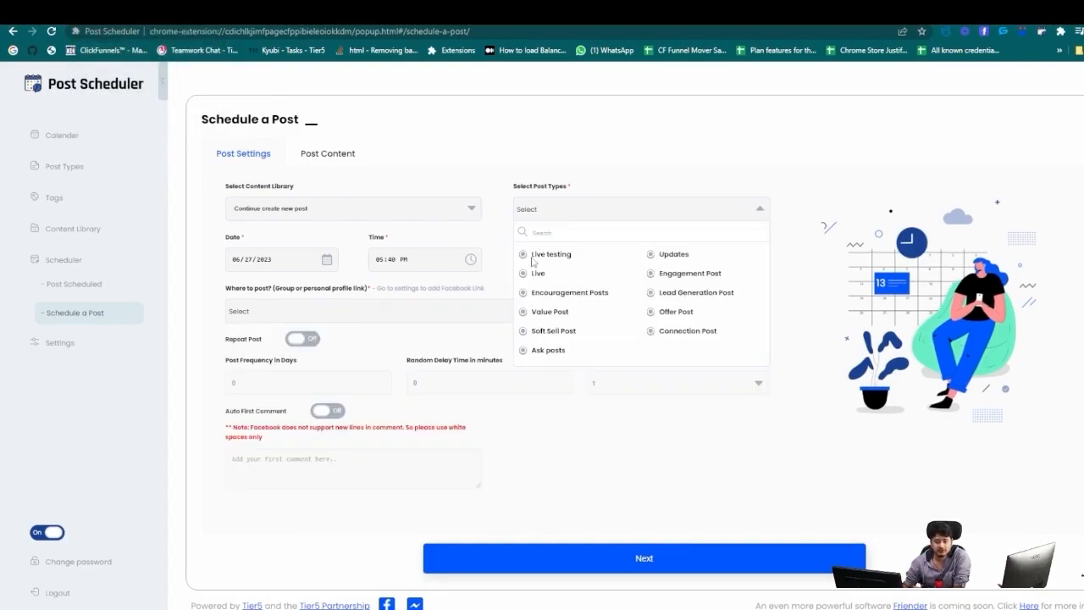
left_click(547, 257)
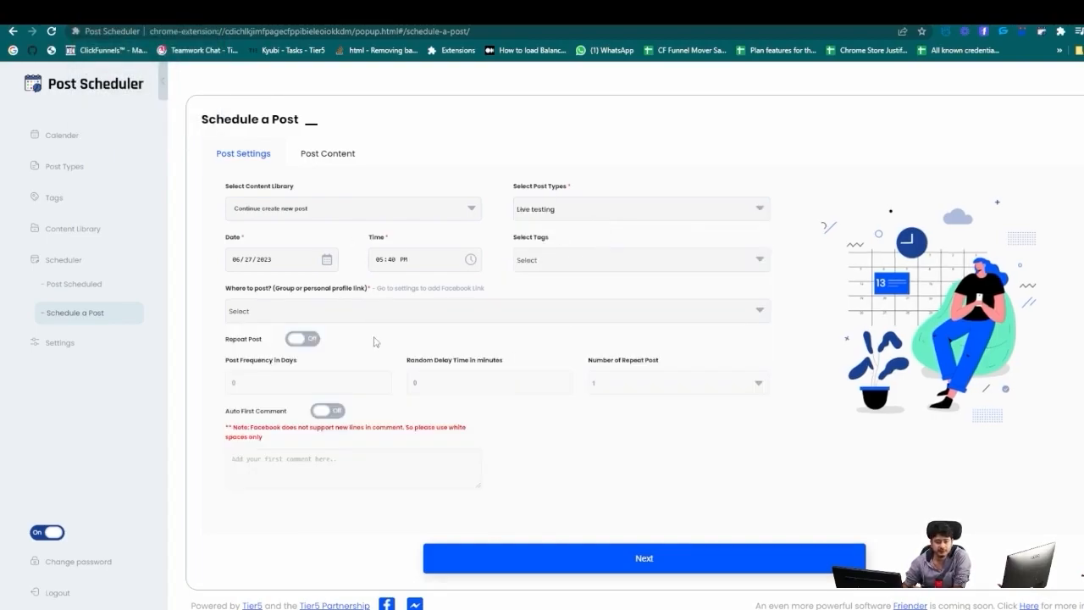
Target the PS testing group and San Test group.
left_click(303, 319)
left_click(236, 418)
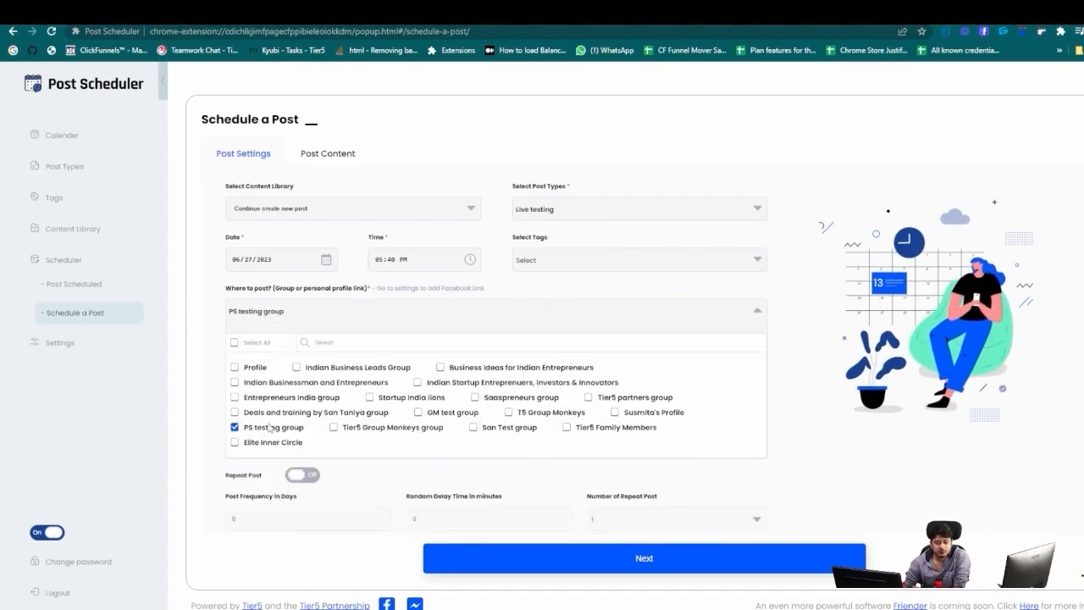
left_click(474, 427)
left_click(398, 326)
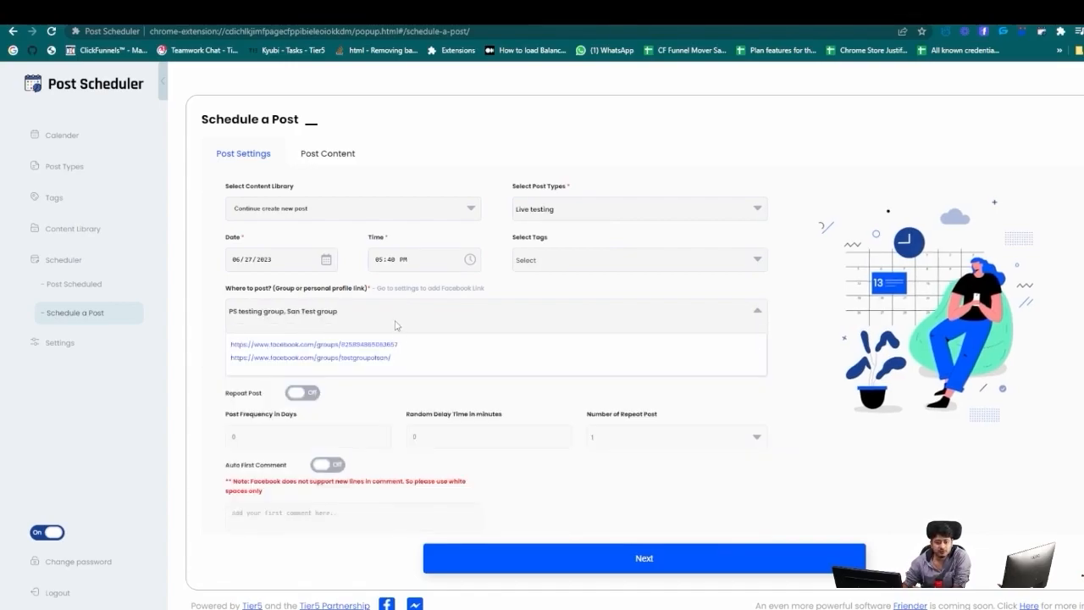
Turn on repeat posting every 1 day with a 45-minute random delay and 10 repeats.
left_click(303, 392)
left_click(231, 437)
key("BackSpace")
type("1")
left_click(413, 437)
key("BackSpace")
type("45")
left_click(613, 437)
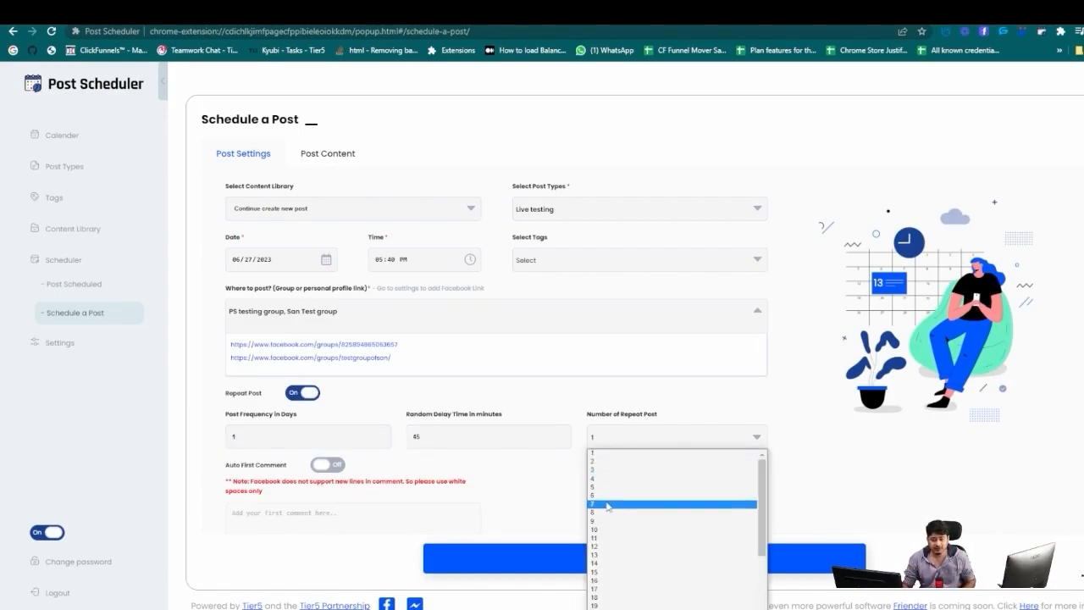
left_click(602, 530)
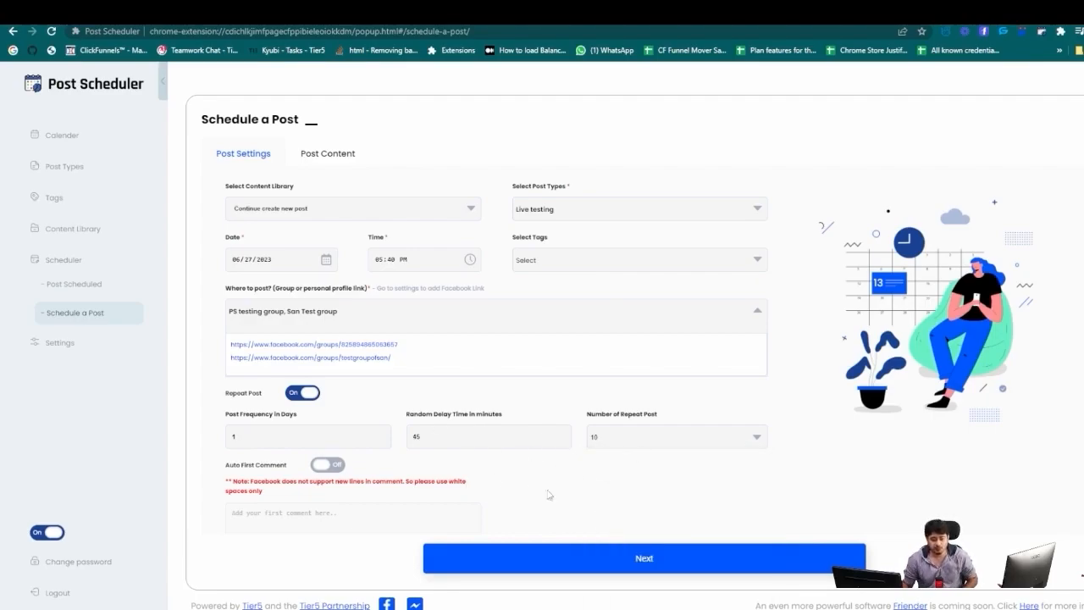
left_click(583, 555)
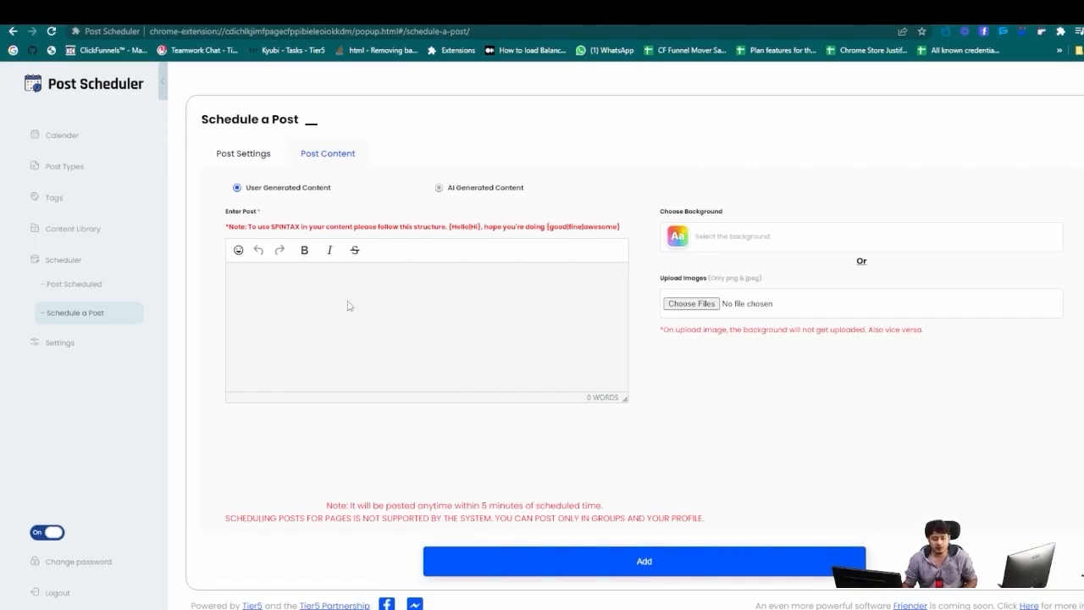
Use AI Generated Content with the prompt 'generate 5 similar word on chrome extensions' and generate the words.
left_click(439, 188)
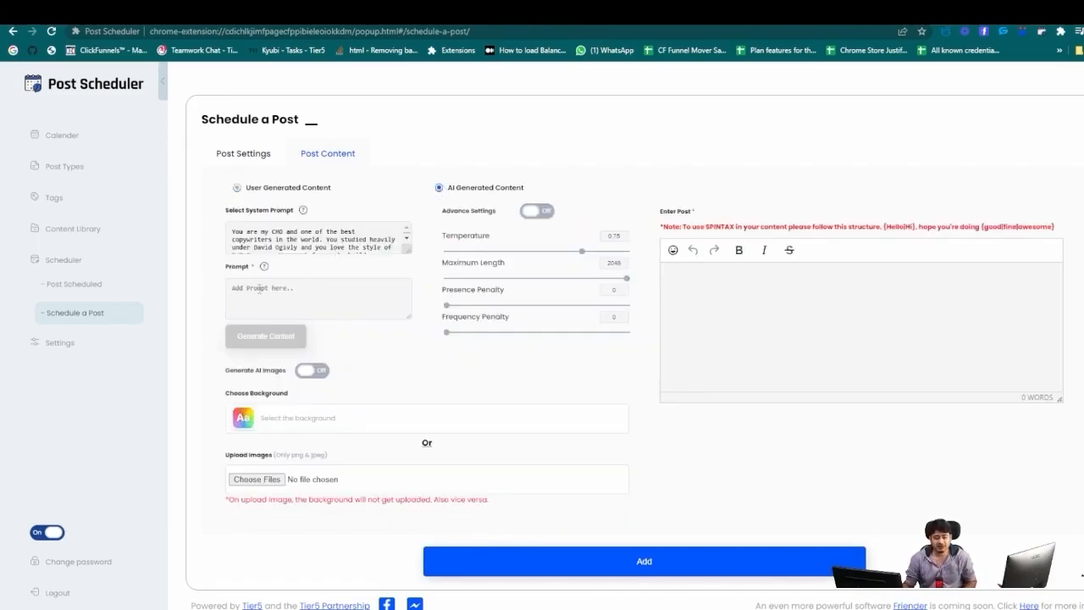
left_click(102, 13)
left_click_drag(491, 430, 377, 408)
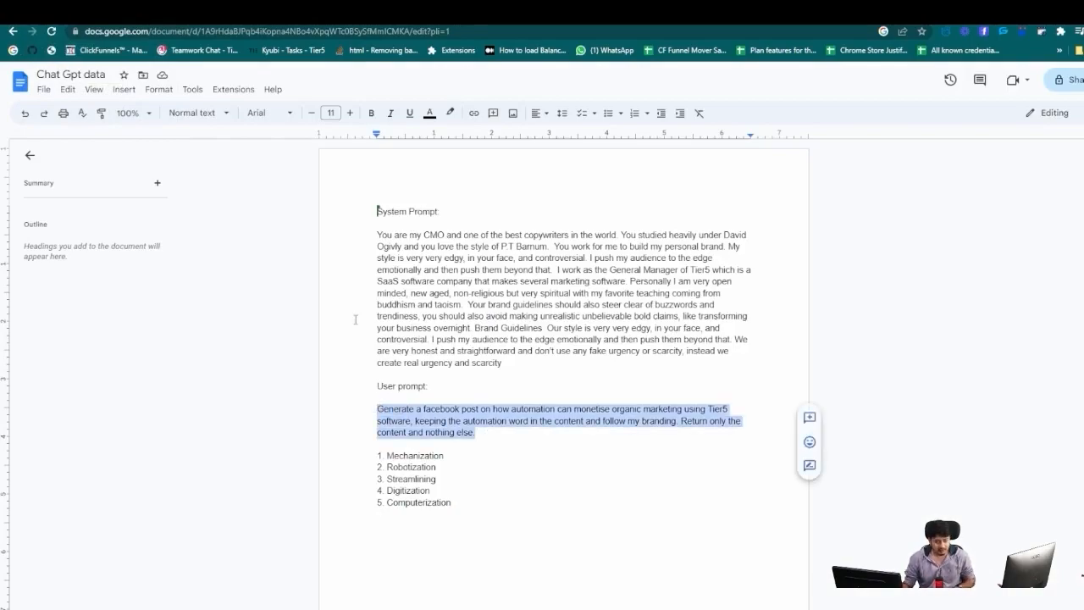
left_click(339, 13)
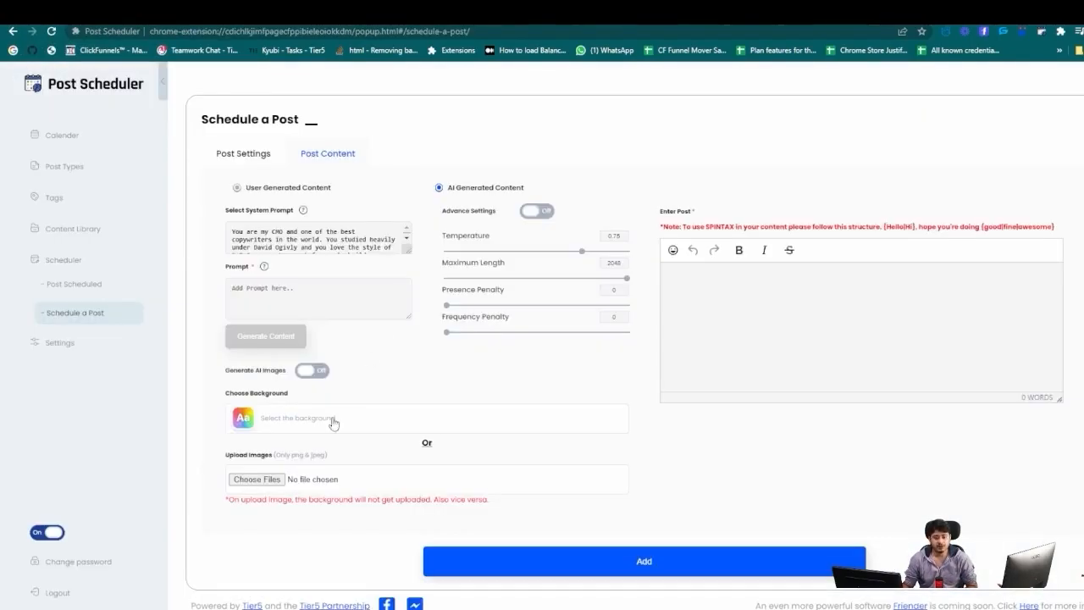
left_click(302, 293)
type("generate 5 similar word on")
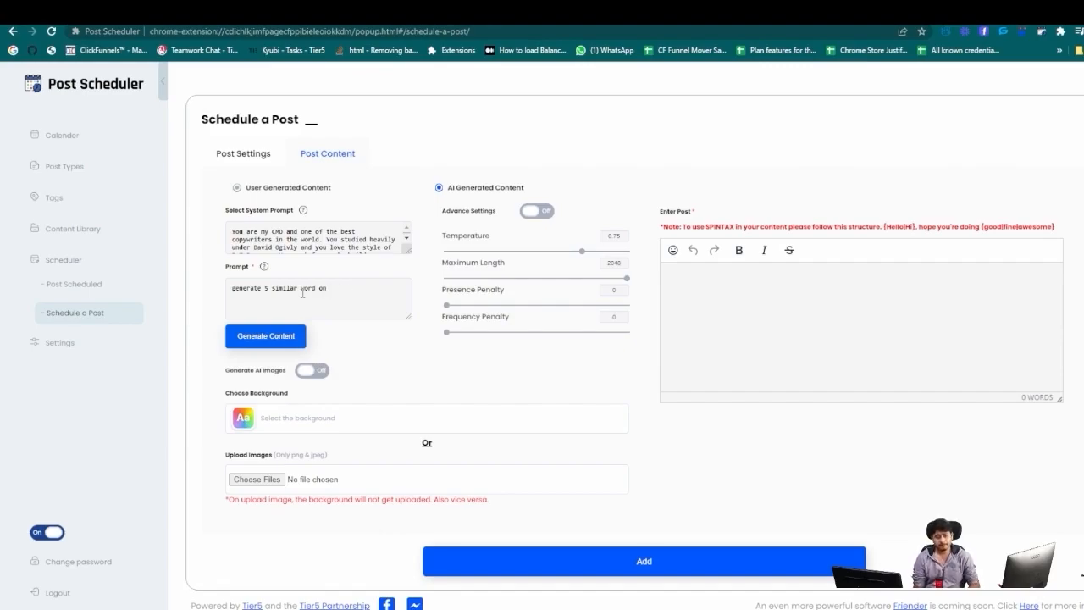
type(" chrome extensions")
left_click(271, 337)
left_click_drag(710, 311, 666, 272)
key("ctrl+c")
Paste the five chrome-extension words below Computerization in the doc and join them onto one line.
left_click(227, 12)
left_click(483, 506)
key("Return")
key("Return")
key("ctrl+v")
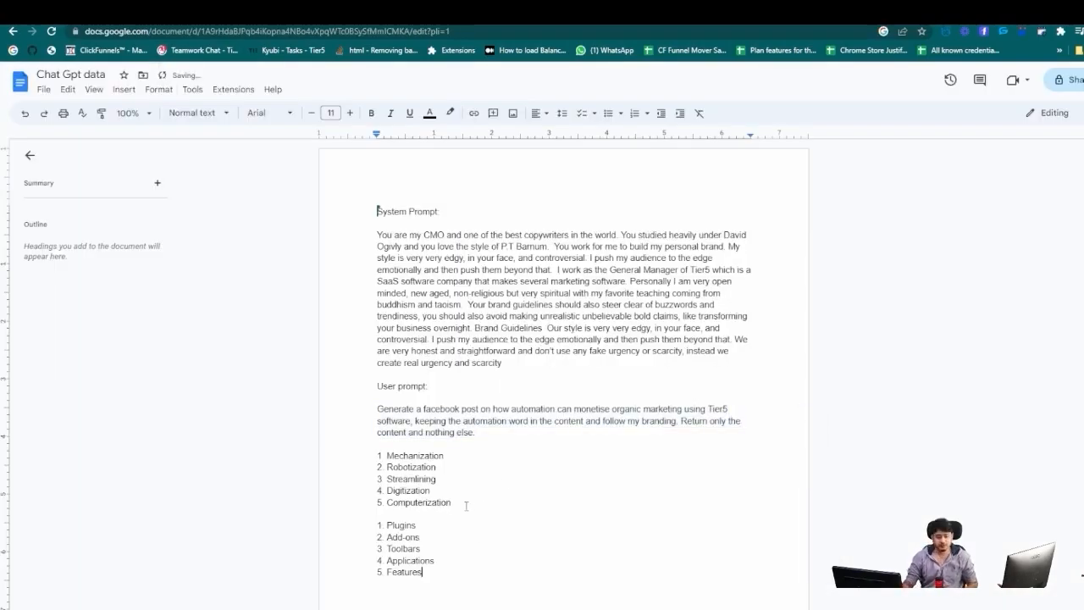
scroll(466, 506, "down", 2)
key("BackSpace")
left_click_drag(377, 361, 533, 363)
key("BackSpace")
Wrap Plugins, Add-ons, Toolbars, Applications and Features in braces with ' | ' separators.
left_click(377, 360)
type("{")
left_click(573, 361)
type("}")
left_click(414, 361)
type("|")
key("ctrl+Right")
key("ctrl+Right")
key("ctrl+Right")
type("|")
key("ctrl+Right")
type("|")
key("ctrl+Right")
type("|")
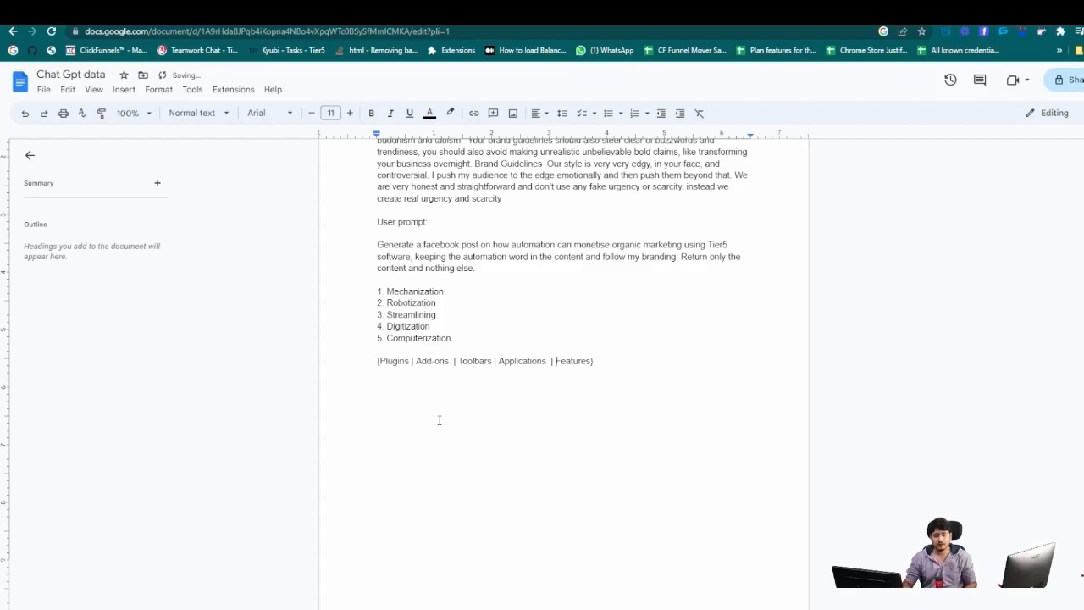
Rework the set into {Chrome extensions | Chrome Plugins | Chrome Add-ons | Chrome Applications}, dropping Toolbars and Features.
key("Home")
key("Right")
type("Chrome extensions ")
type("| Chrome")
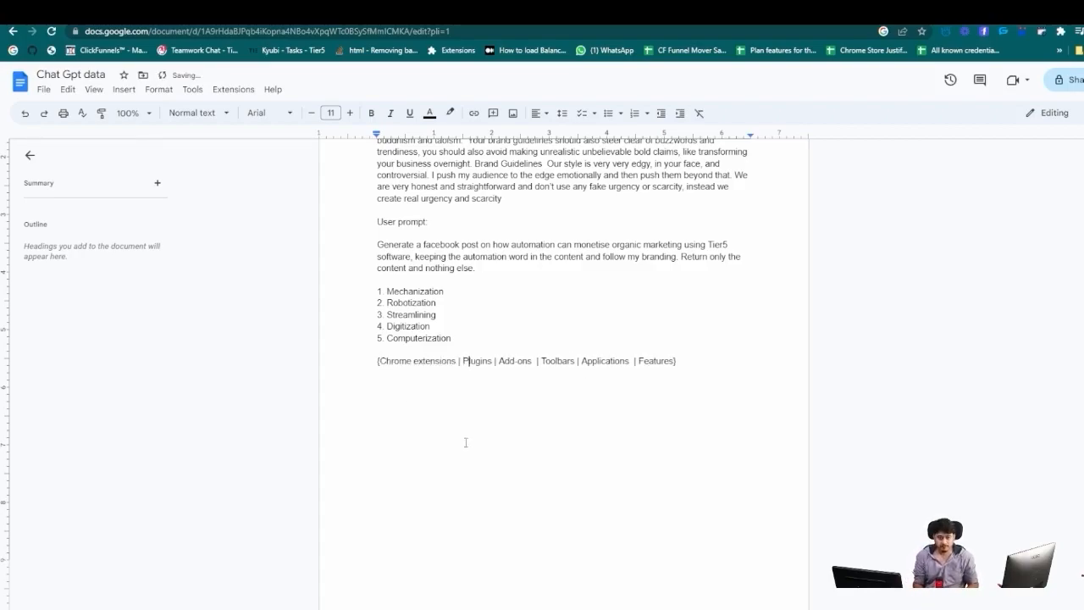
key("ctrl+Right")
key("ctrl+Right")
type("Chrome")
key("ctrl+Right")
key("ctrl+Right")
key("Delete")
key("Delete")
key("Delete")
key("Delete")
key("Delete")
key("Delete")
key("Delete")
key("Delete")
key("Delete")
key("Delete")
key("Delete")
type("Chrome")
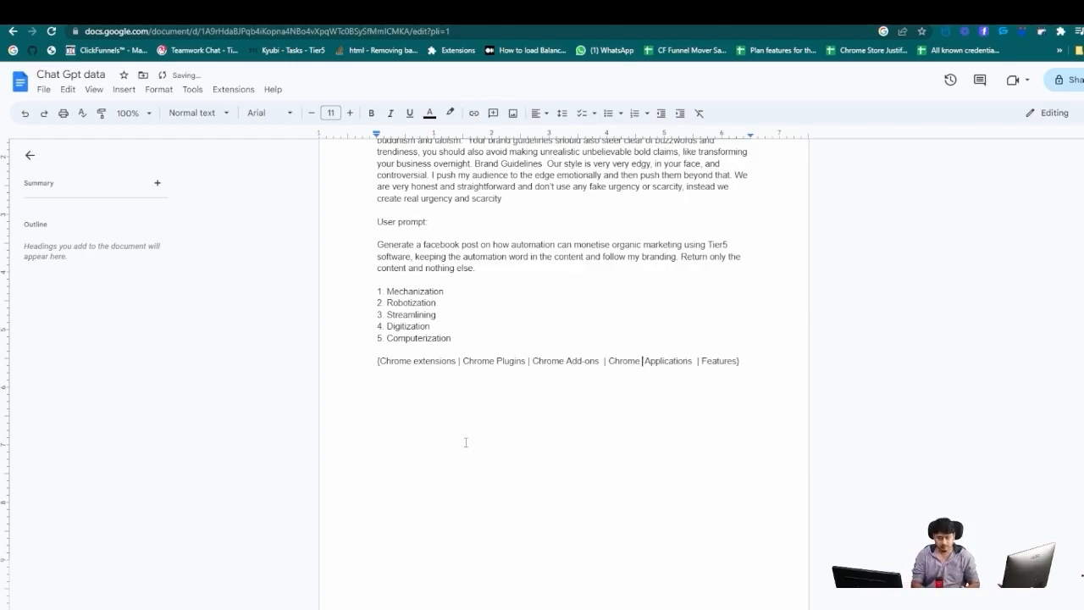
key("BackSpace")
key("BackSpace")
key("BackSpace")
key("Delete")
key("Delete")
key("Delete")
key("Delete")
key("Delete")
key("Delete")
key("Delete")
key("Delete")
key("Delete")
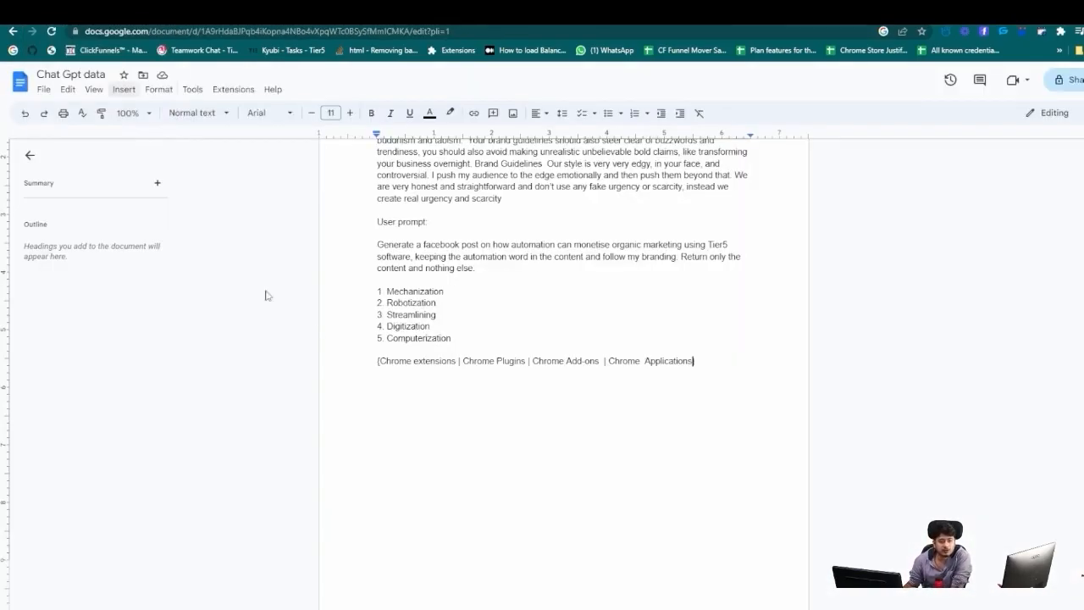
Copy the user prompt paragraph from the doc into the scheduler's Prompt box, replacing the old text.
key("ctrl+Home")
left_click_drag(483, 434, 375, 408)
key("ctrl+c")
key("ctrl+Tab")
left_click_drag(393, 293, 223, 279)
key("ctrl+v")
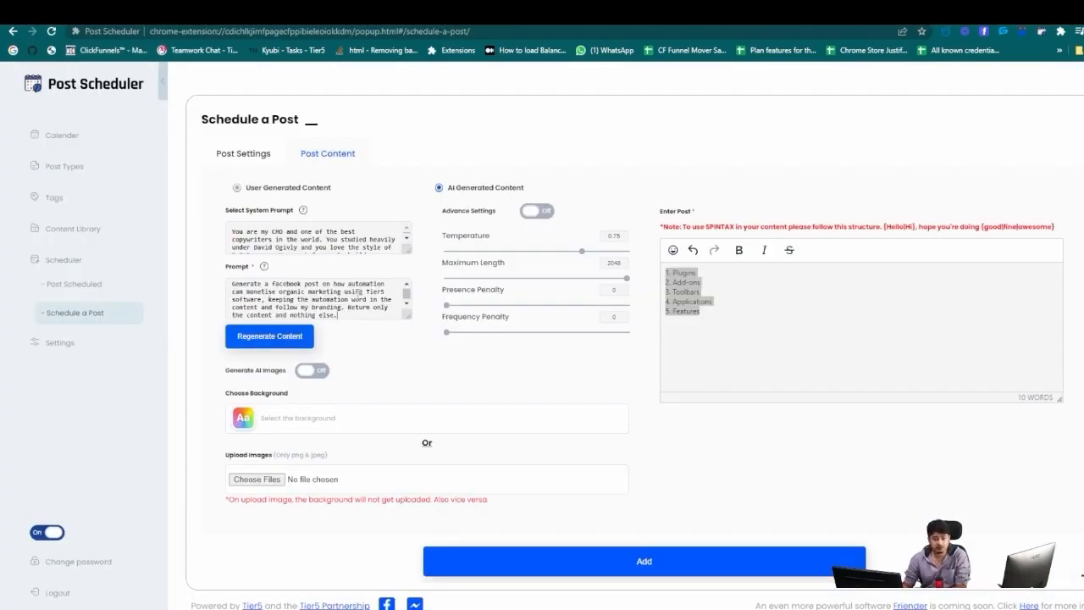
Change both 'automation' words in the prompt to 'chrome extensions', regenerate the post, and add it for preview.
double_click(352, 285)
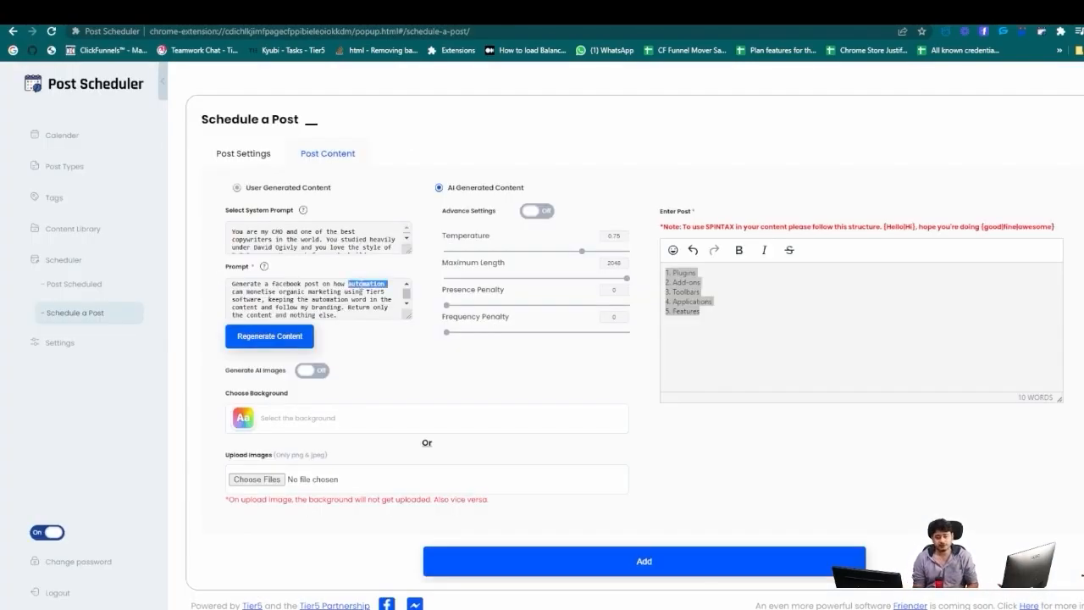
type("chrome c")
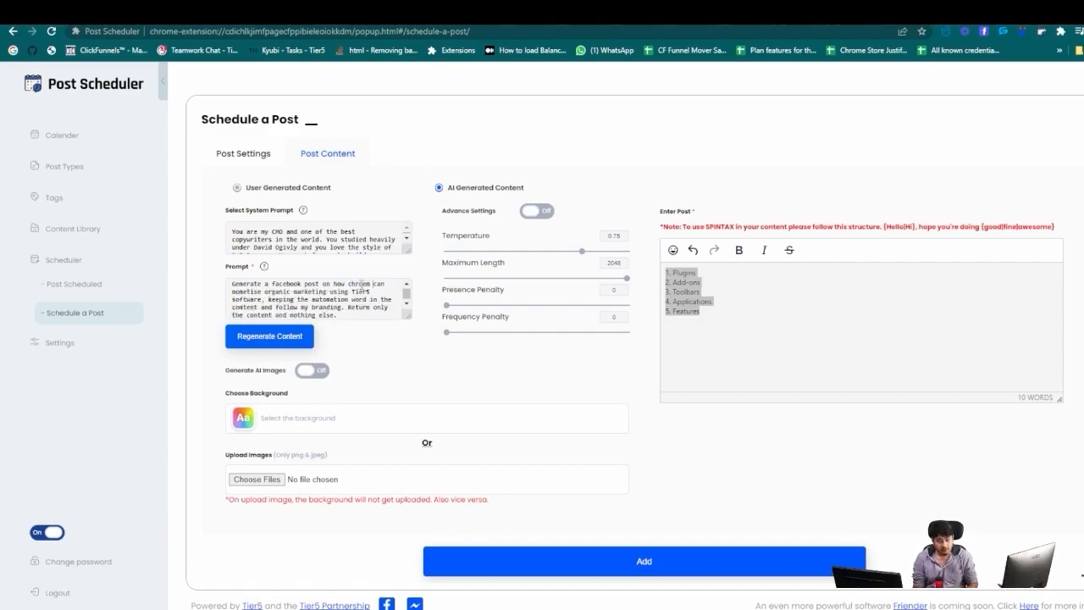
key("BackSpace")
key("BackSpace")
type("ome extensions")
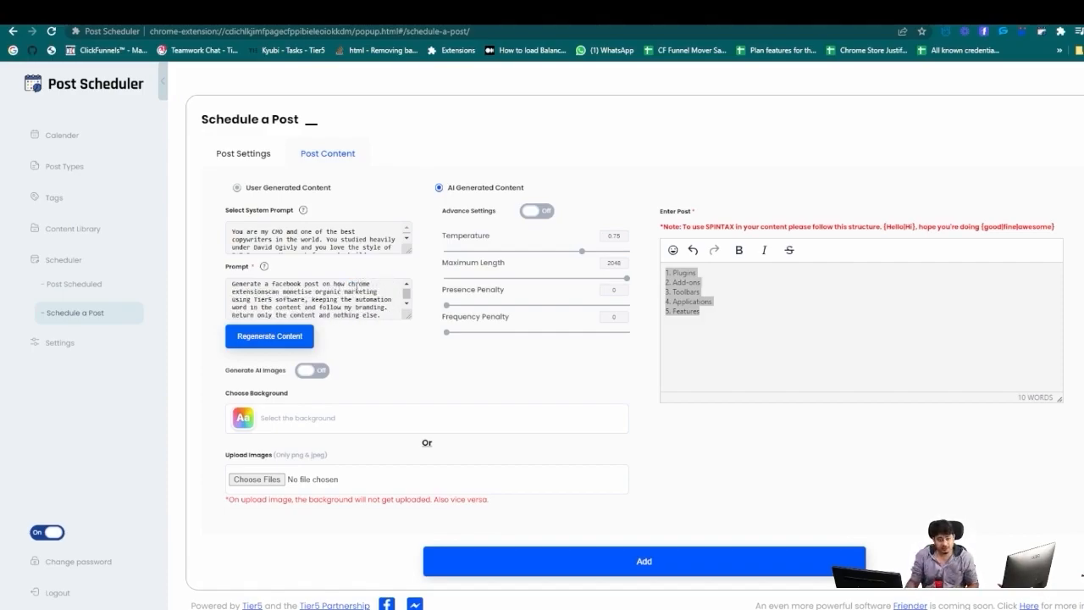
scroll(286, 306, "down", 1)
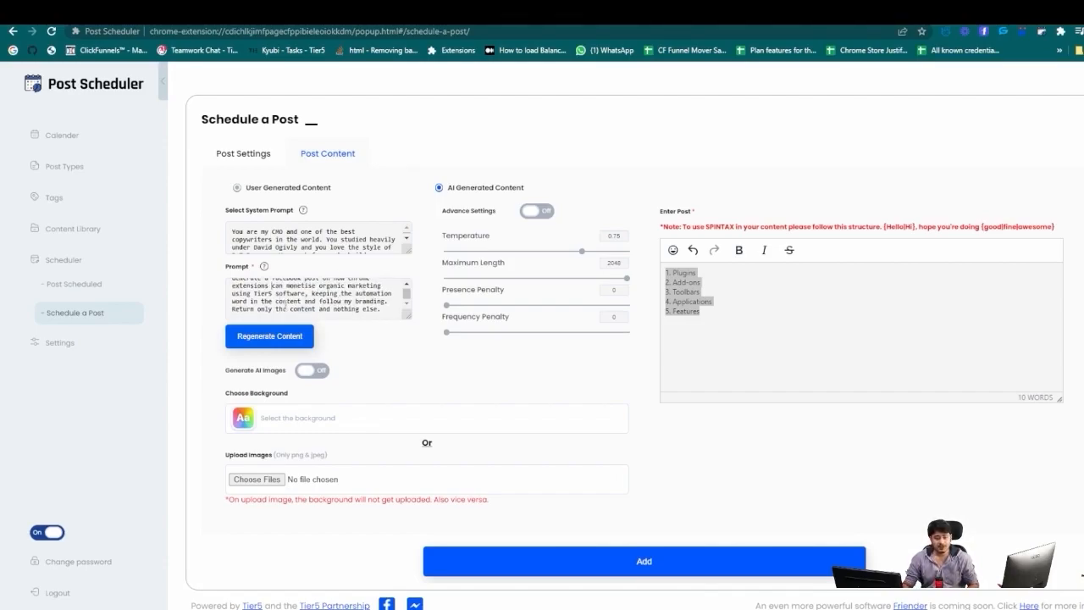
scroll(316, 309, "up", 1)
left_click_drag(350, 288, 269, 297)
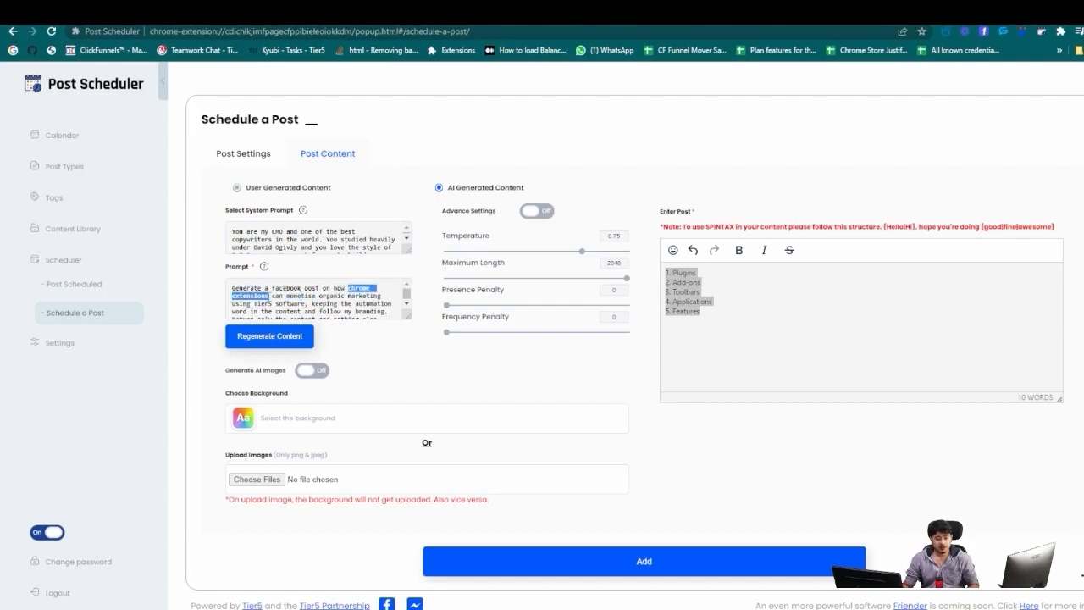
scroll(271, 296, "down", 1)
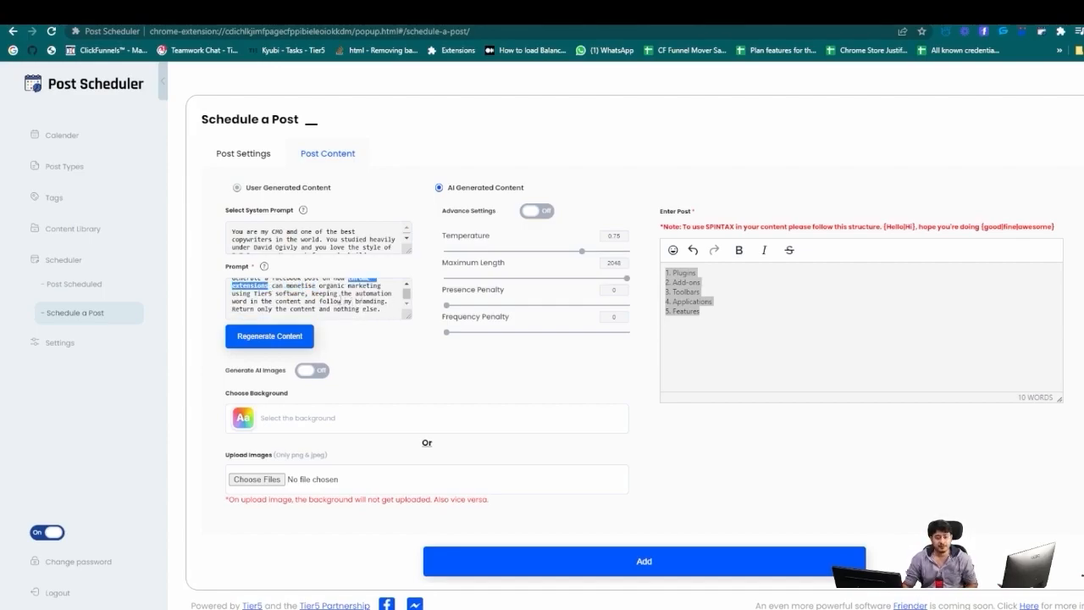
double_click(374, 293)
key("ctrl+v")
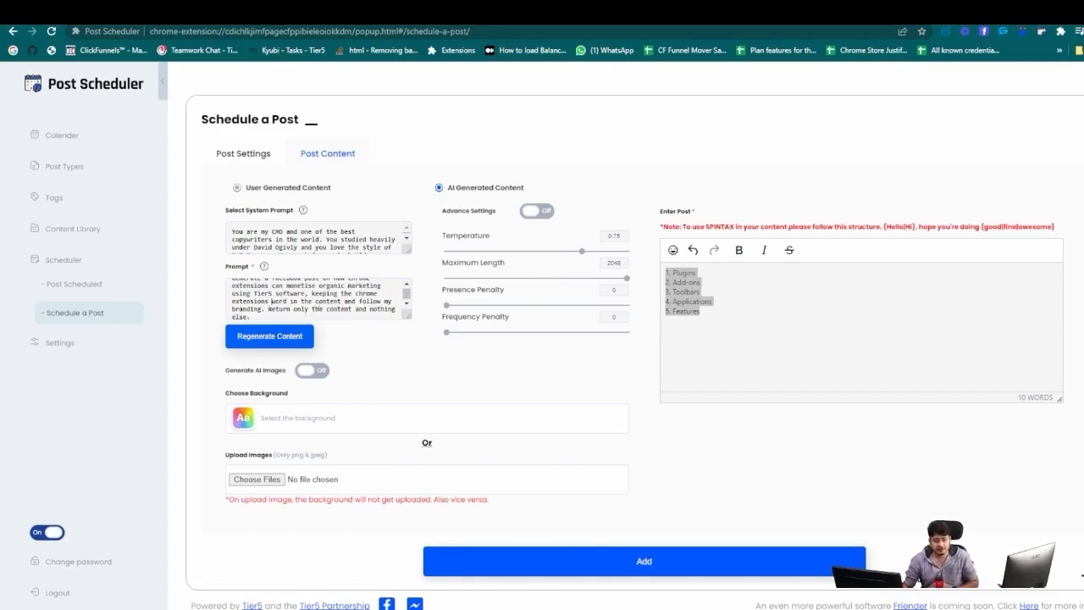
scroll(325, 302, "up", 1)
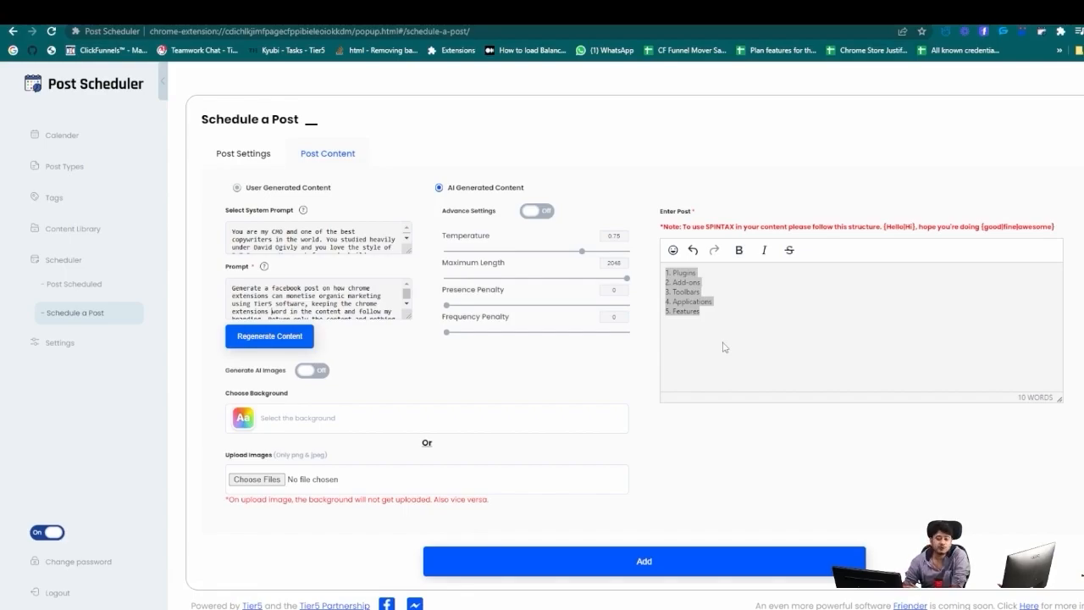
left_click(298, 340)
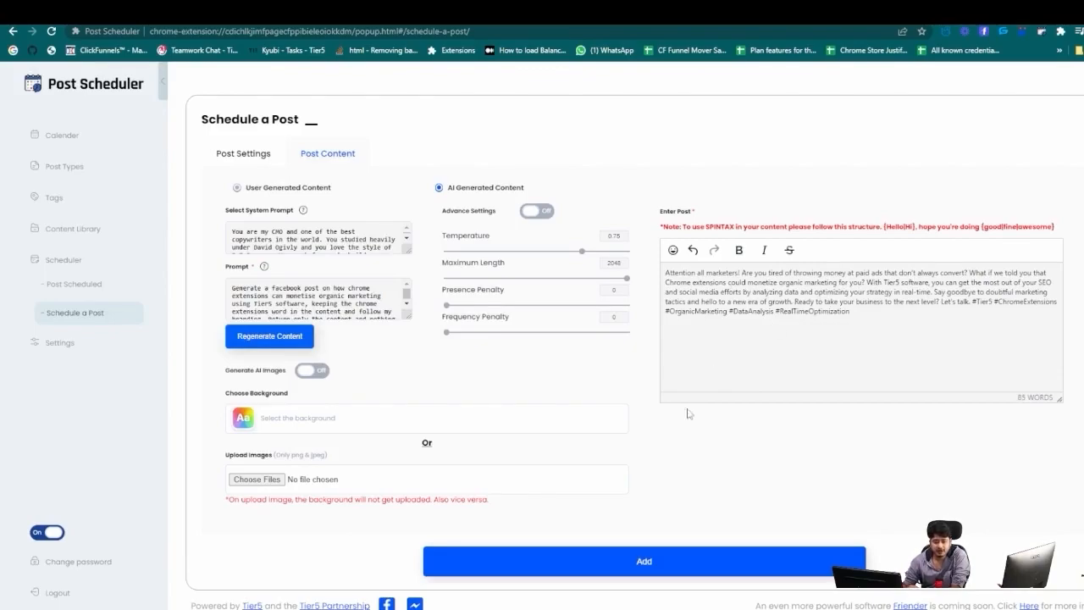
left_click(678, 561)
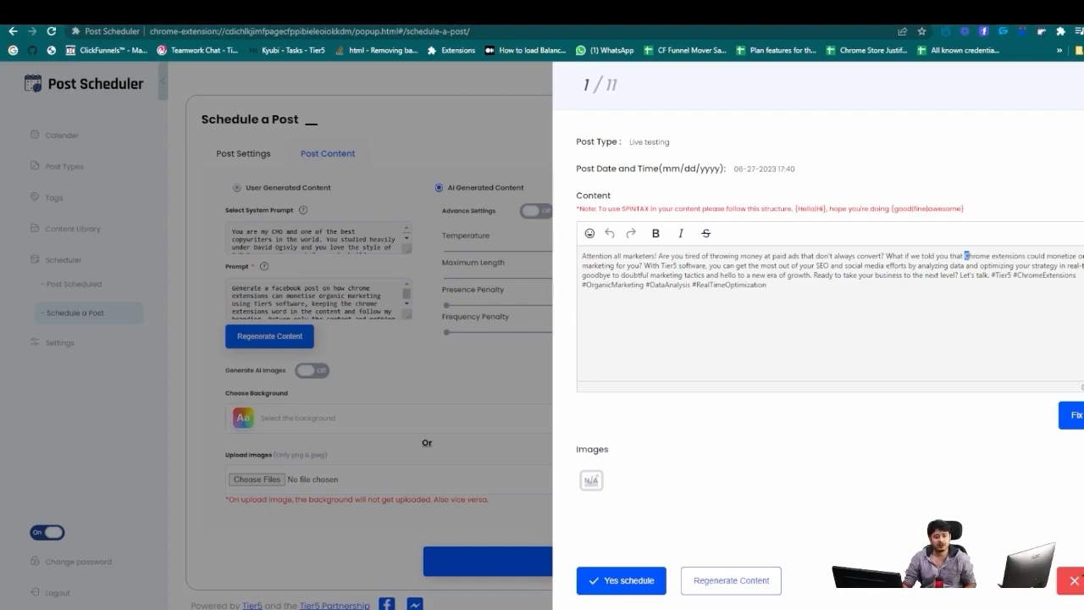
Paste the Chrome spintax line from the doc over 'Chrome extensions' in the first post.
left_click(182, 12)
left_click_drag(712, 522, 377, 525)
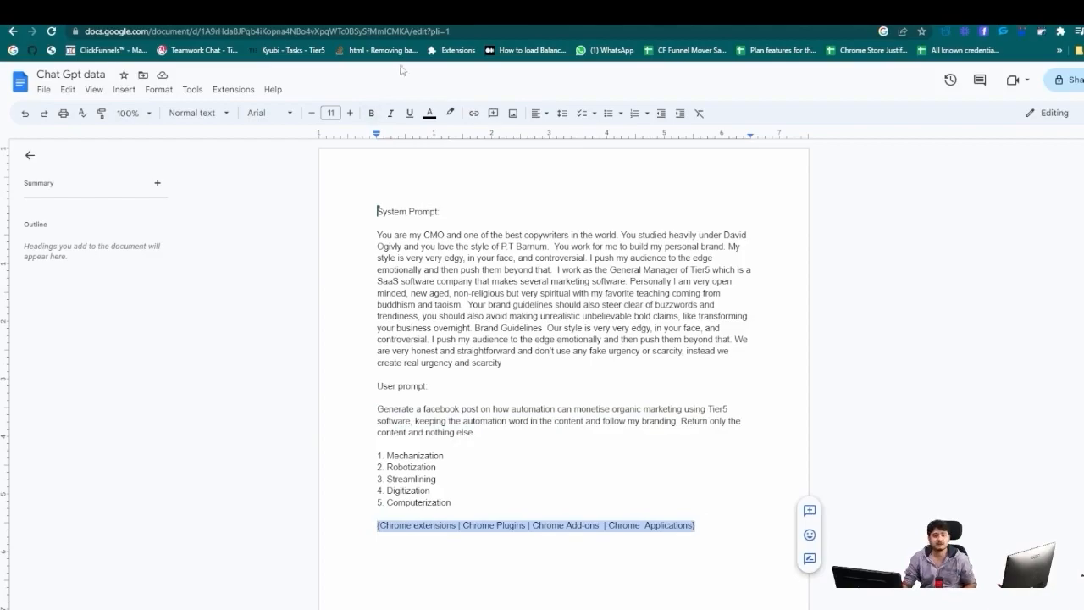
left_click(523, 14)
left_click(1036, 276)
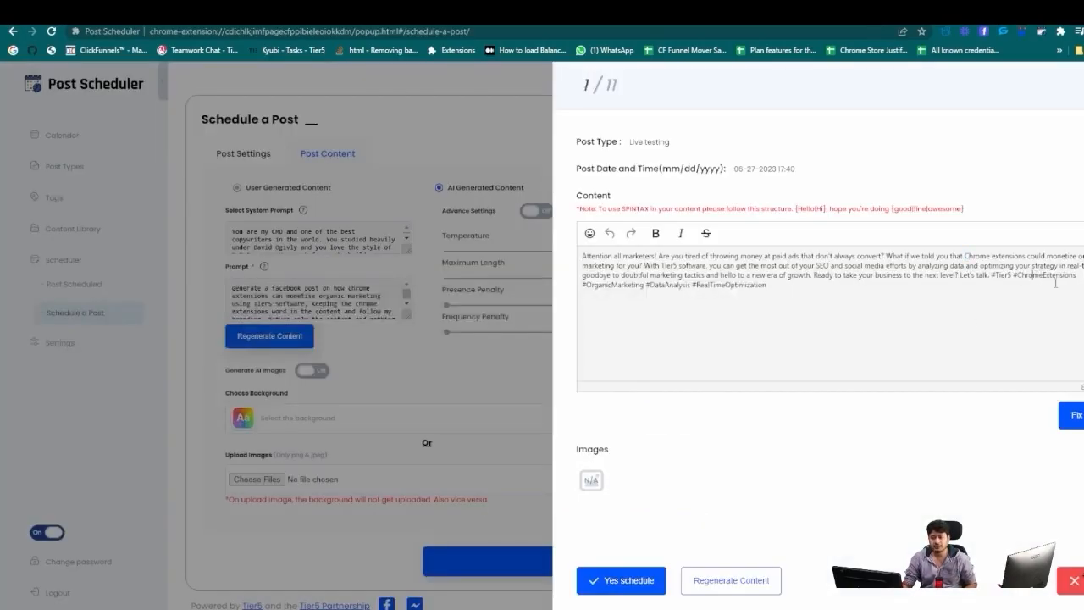
left_click_drag(965, 258, 1025, 256)
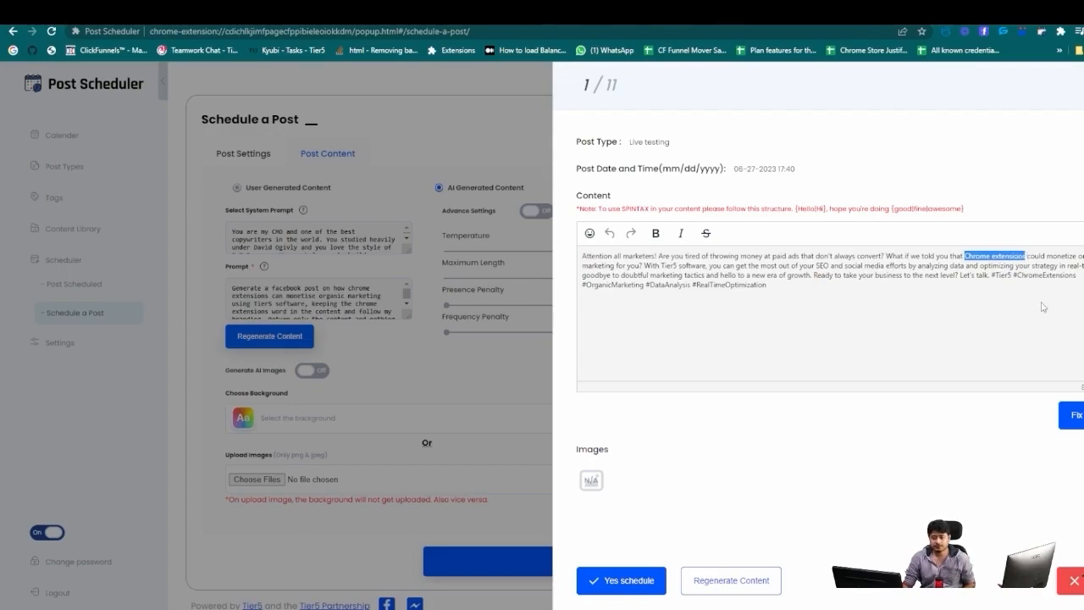
key("ctrl+v")
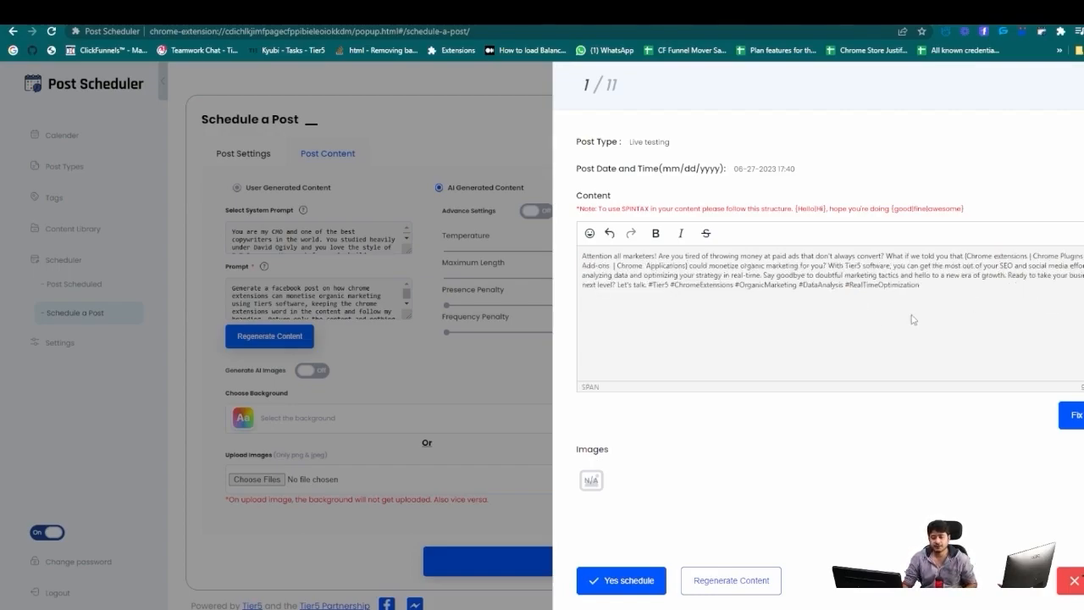
Move the first post's hashtags onto their own line and schedule it.
left_click(650, 284)
key("Return")
key("Return")
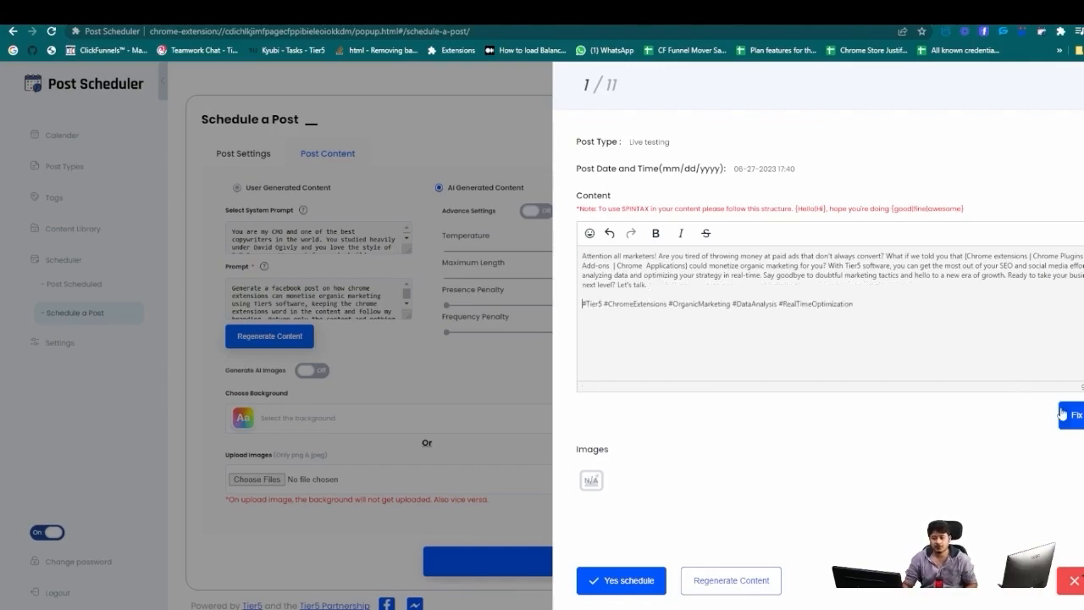
left_click(623, 581)
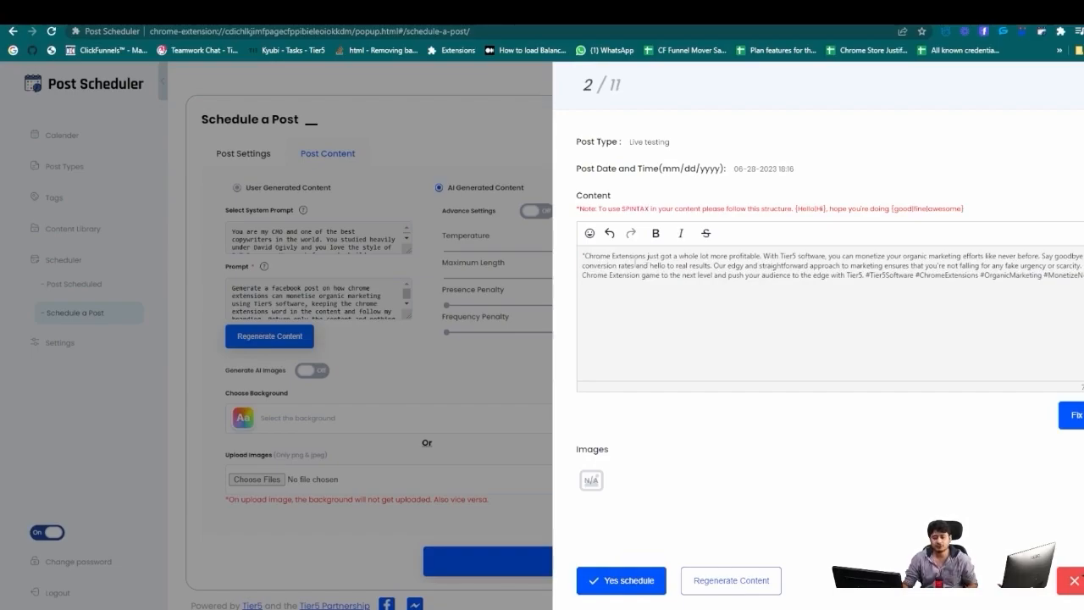
Replace post 2's opening Chrome Extensions phrase with the spintax set, put hashtags on their own line, and schedule it.
left_click_drag(584, 254, 641, 257)
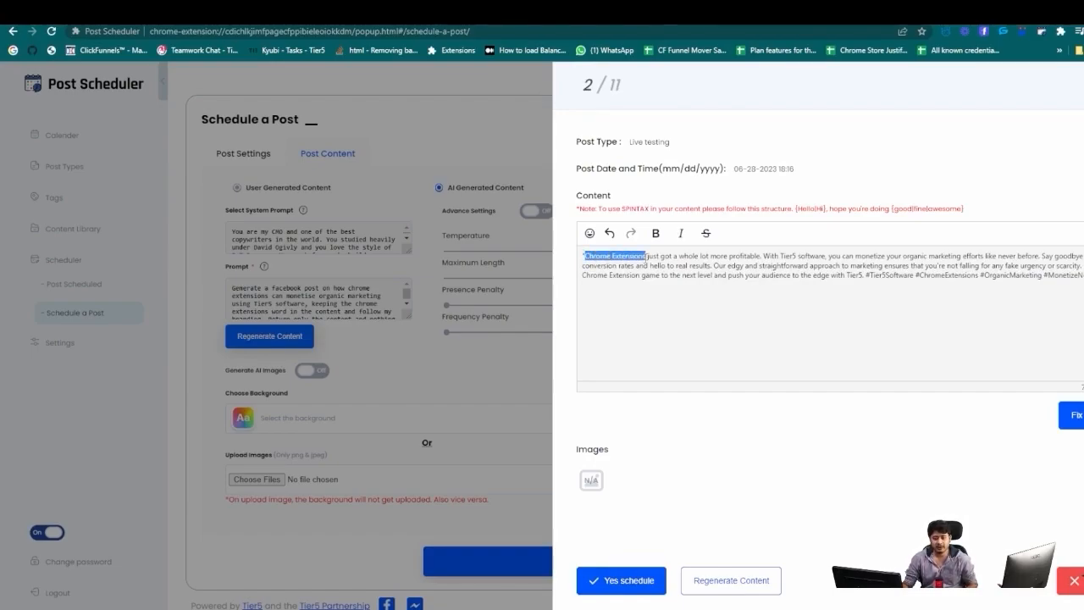
type("{Chrome extensions | Chrome Plugins | Chrome Add-ons | Chrome Applications}")
left_click(585, 254)
key("BackSpace")
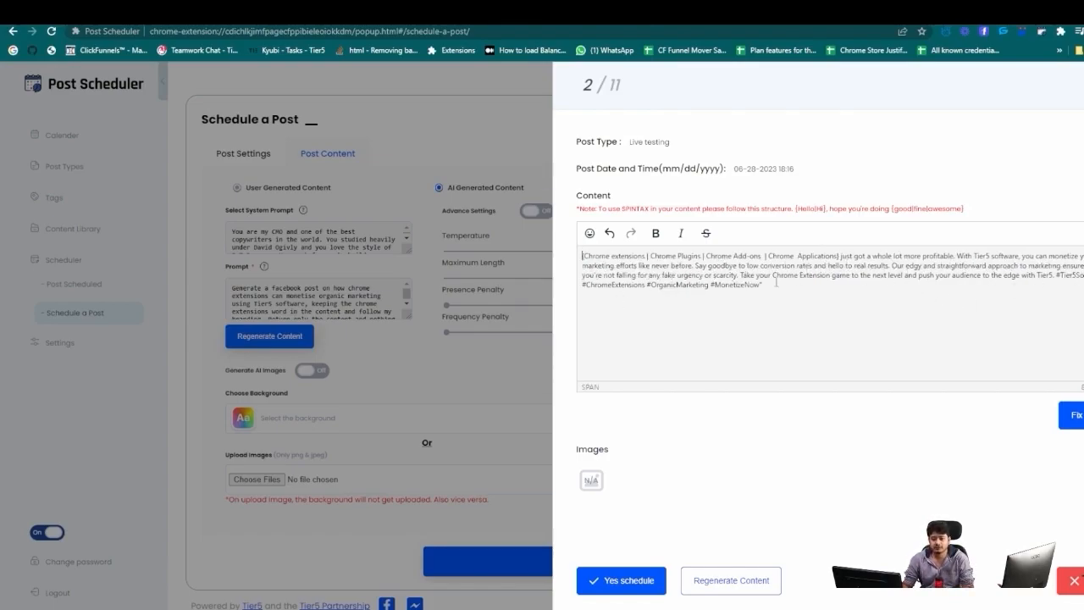
left_click(1057, 275)
key("BackSpace")
key("BackSpace")
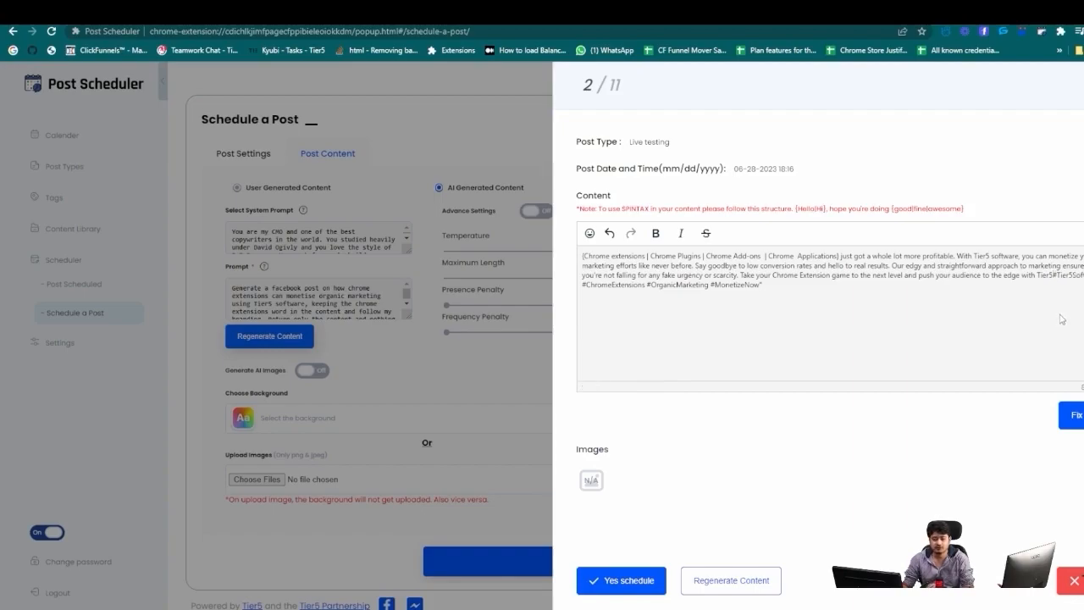
key("Return")
key("Return")
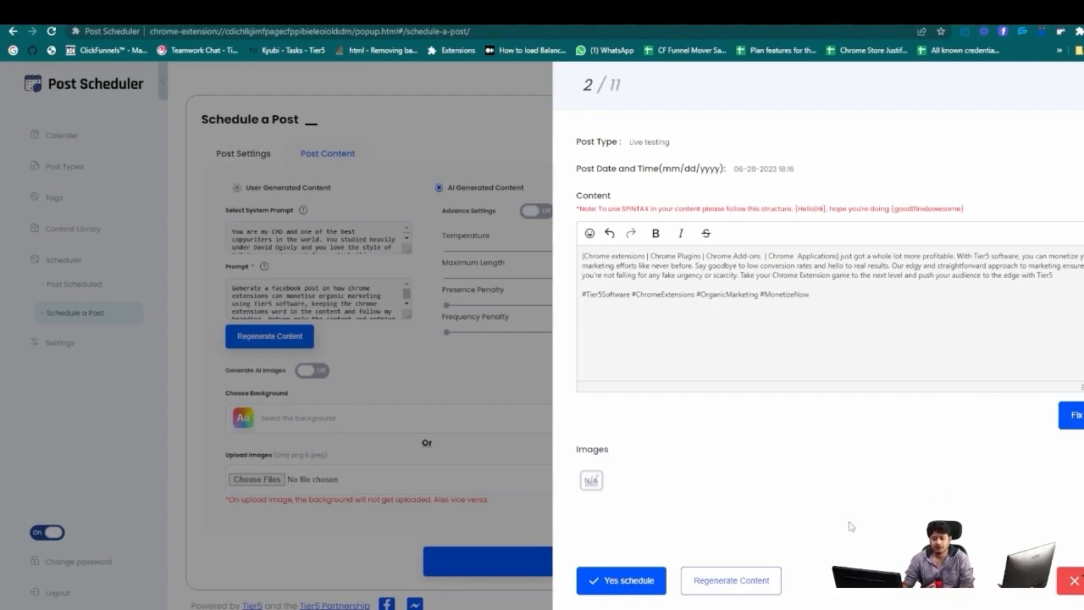
left_click(616, 582)
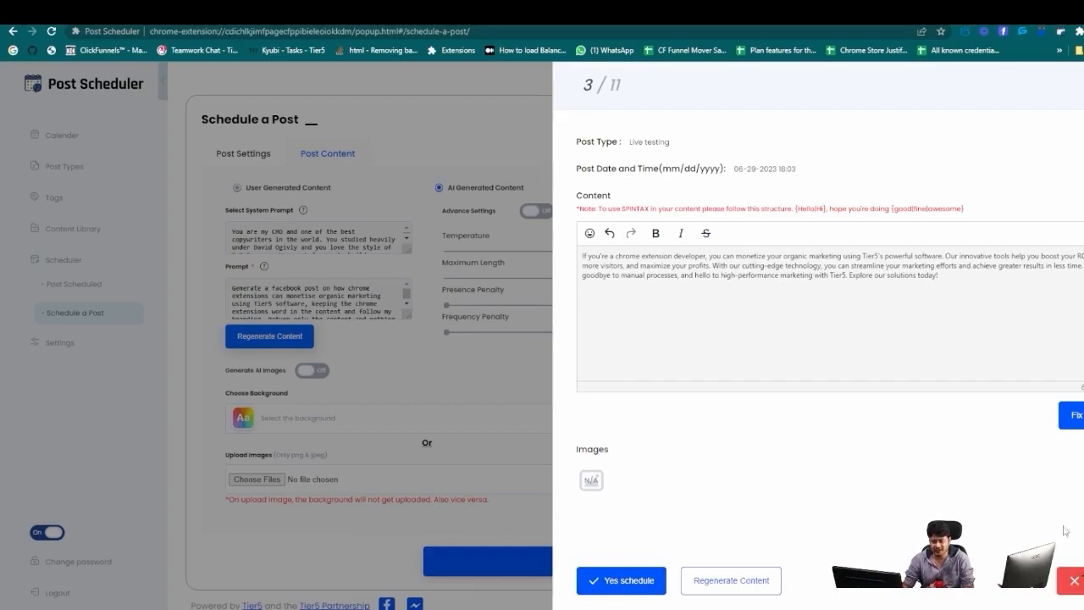
Discard all remaining generated draft posts.
left_click(1071, 580)
left_click(1072, 581)
left_click(1072, 580)
left_click(1072, 580)
left_click(1072, 581)
left_click(1072, 581)
left_click(1072, 581)
left_click(1072, 581)
left_click(1071, 581)
Confirm the success message and read the full text of the second and first scheduled posts.
left_click(575, 424)
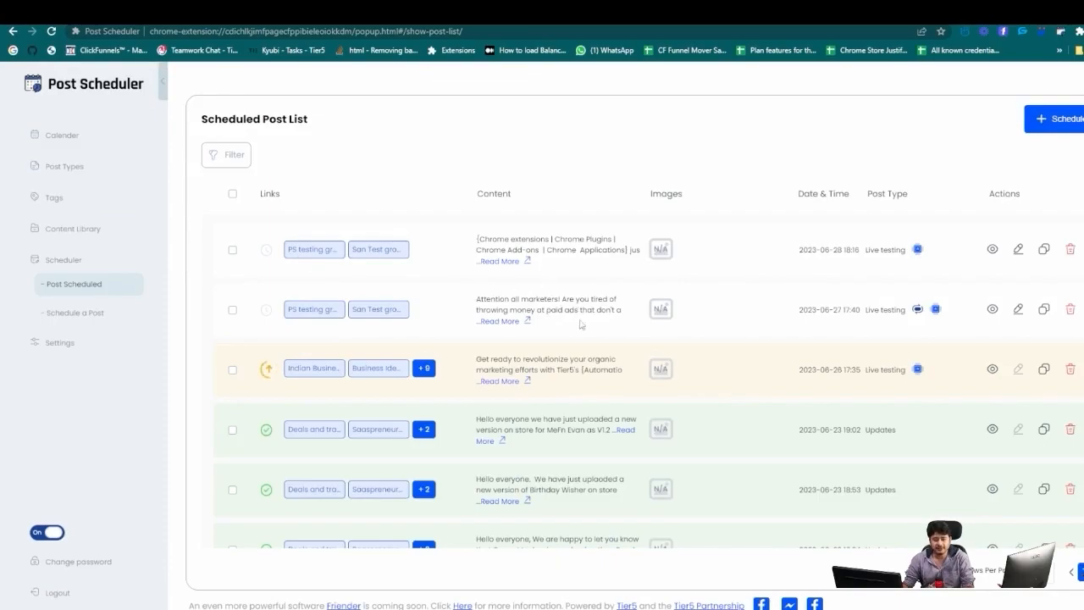
left_click(506, 322)
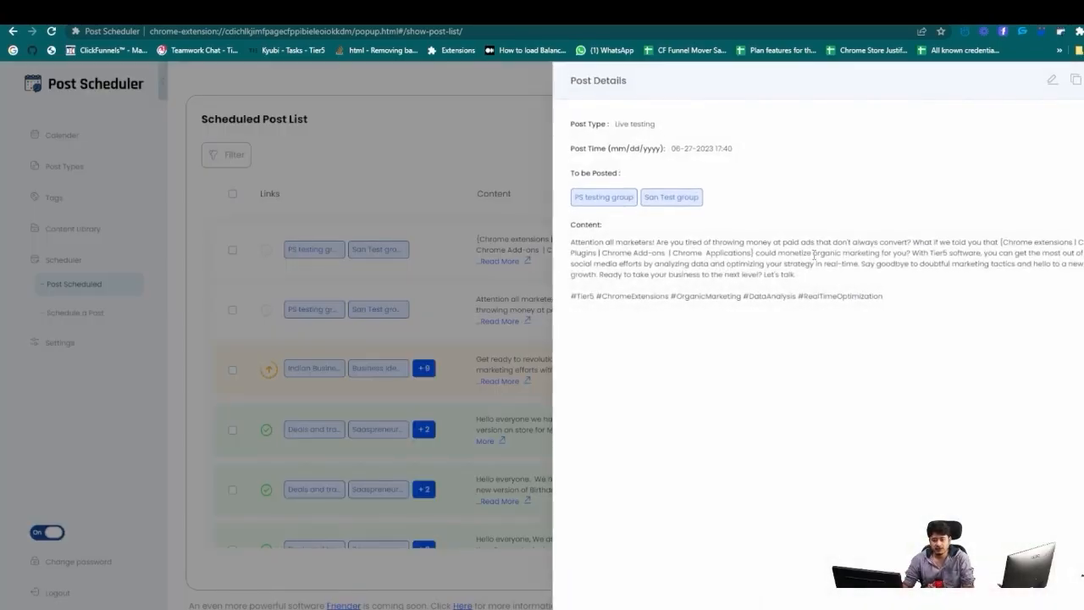
left_click_drag(1000, 241, 751, 254)
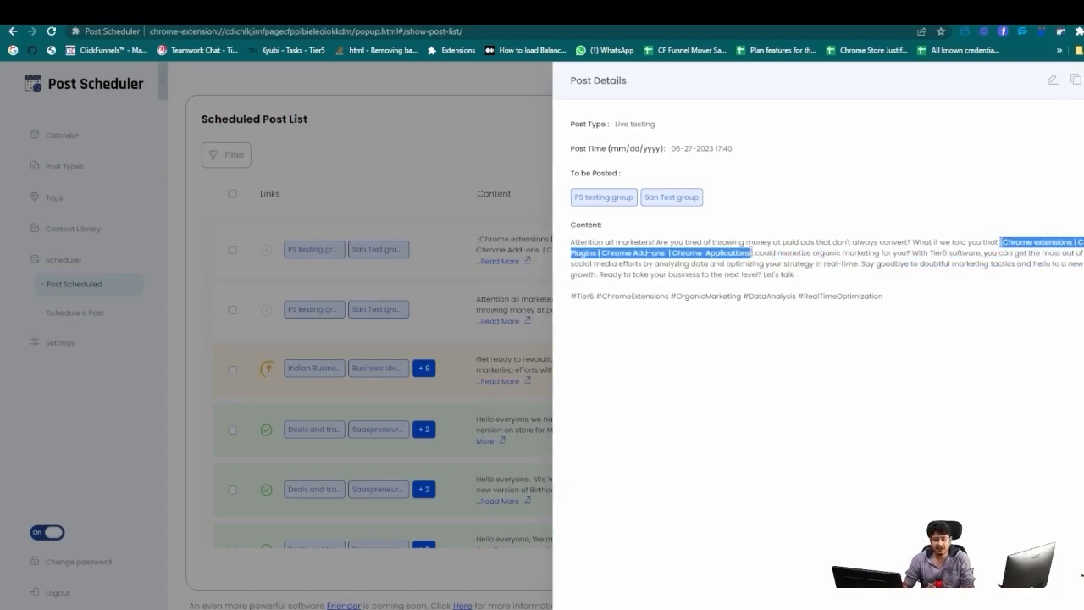
left_click(1083, 79)
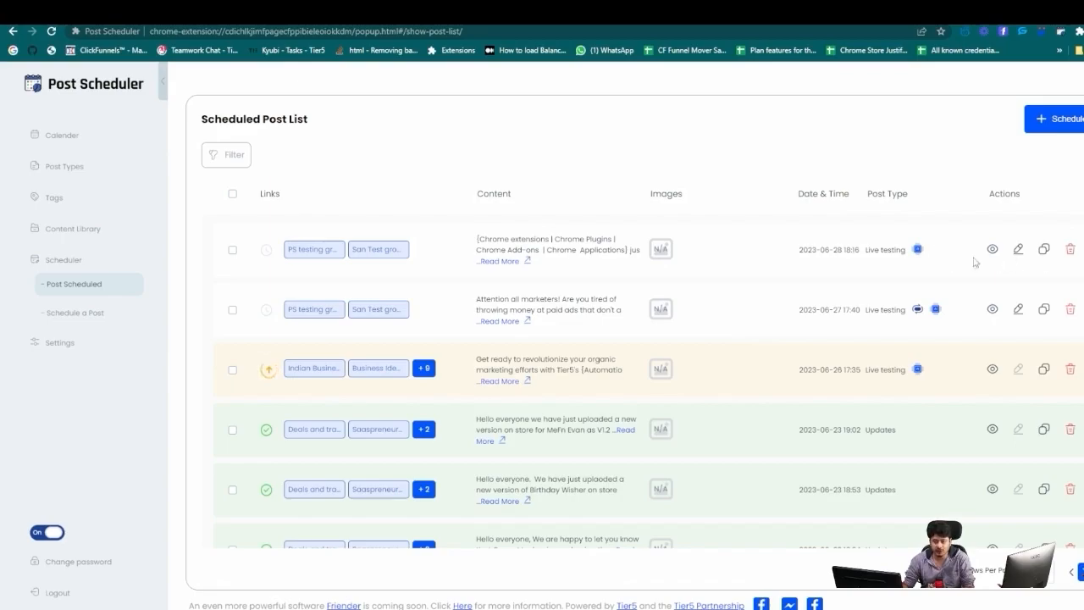
left_click(518, 260)
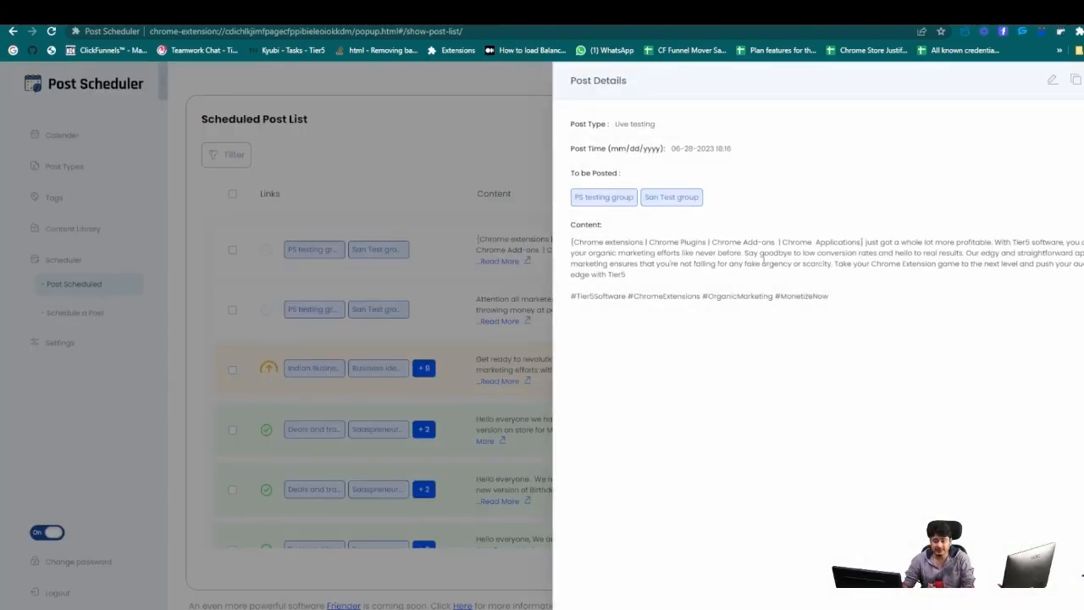
left_click(1082, 79)
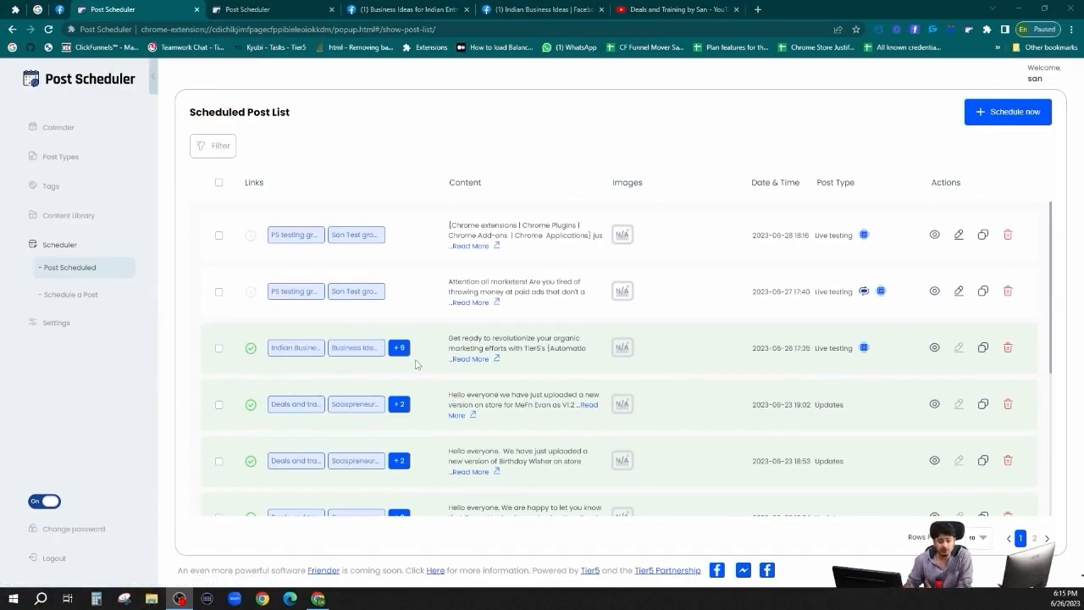
Go from the third published post's group list to its post in the Indian Business Ideas group.
left_click(934, 347)
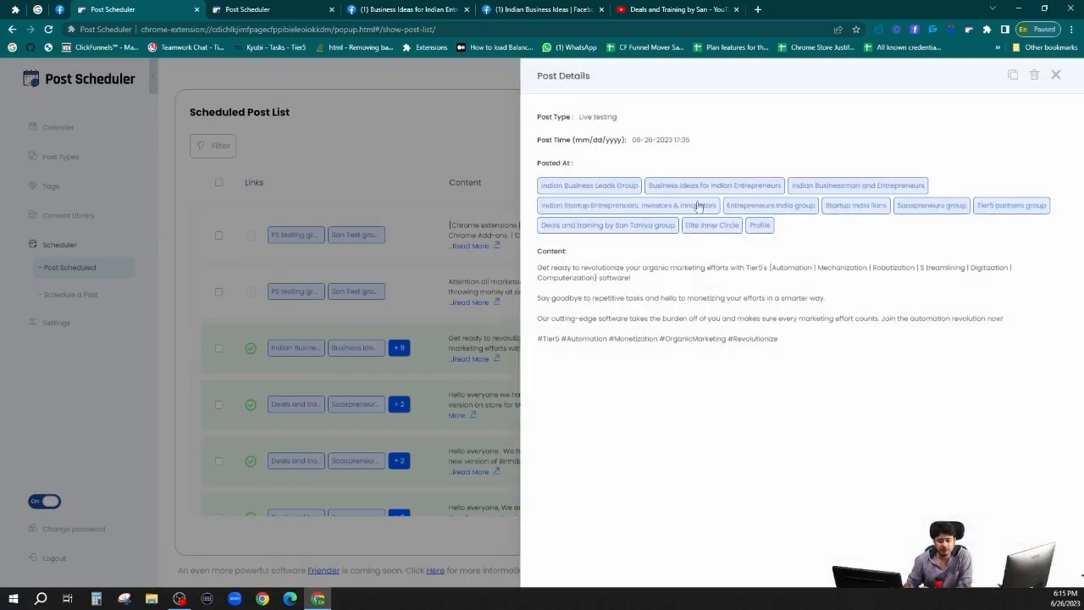
left_click(1055, 74)
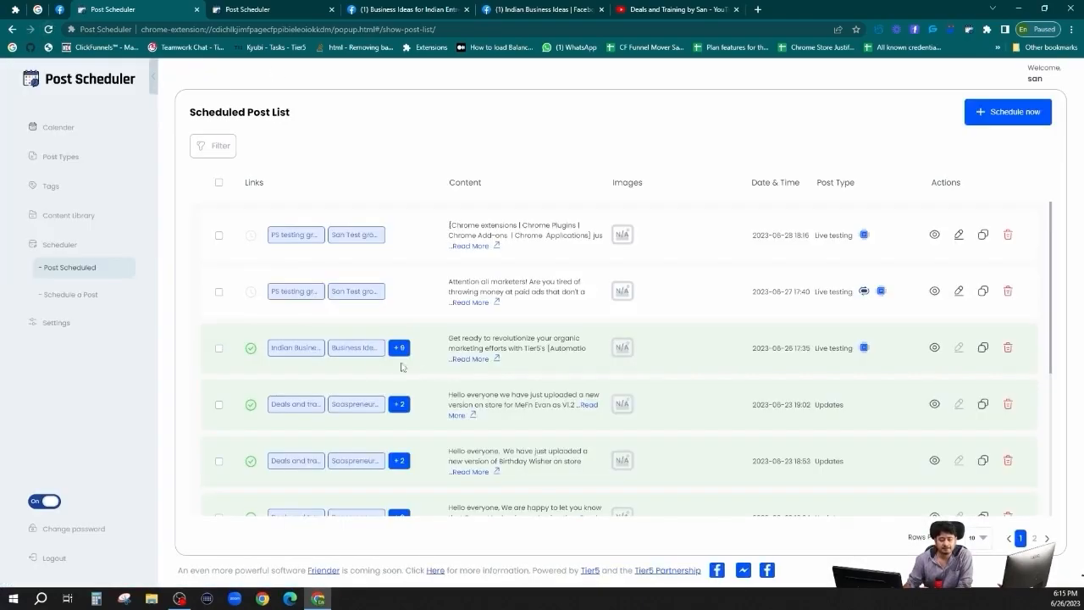
left_click(399, 347)
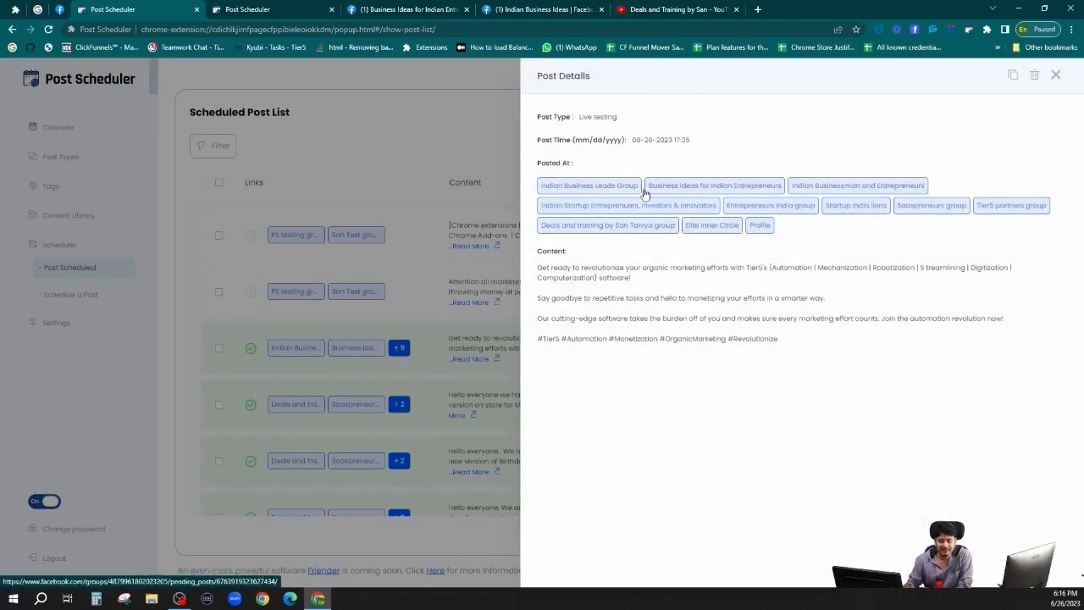
left_click(601, 186)
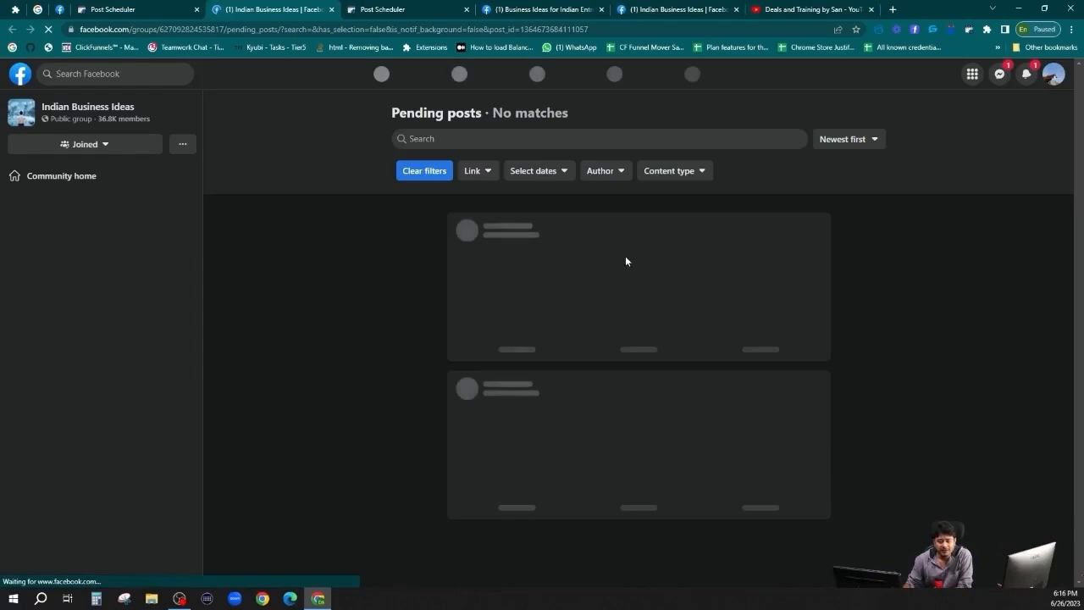
Confirm 'Computerization' in Indian Business Ideas and 'Robotization' in Indian Startup Entrepreneurs.
double_click(730, 250)
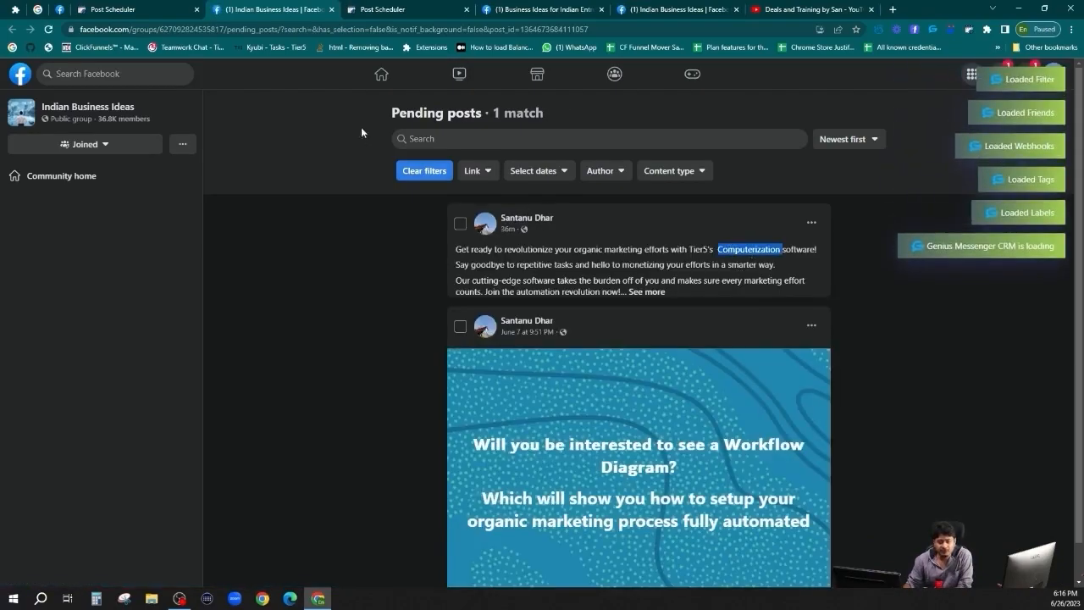
left_click(331, 9)
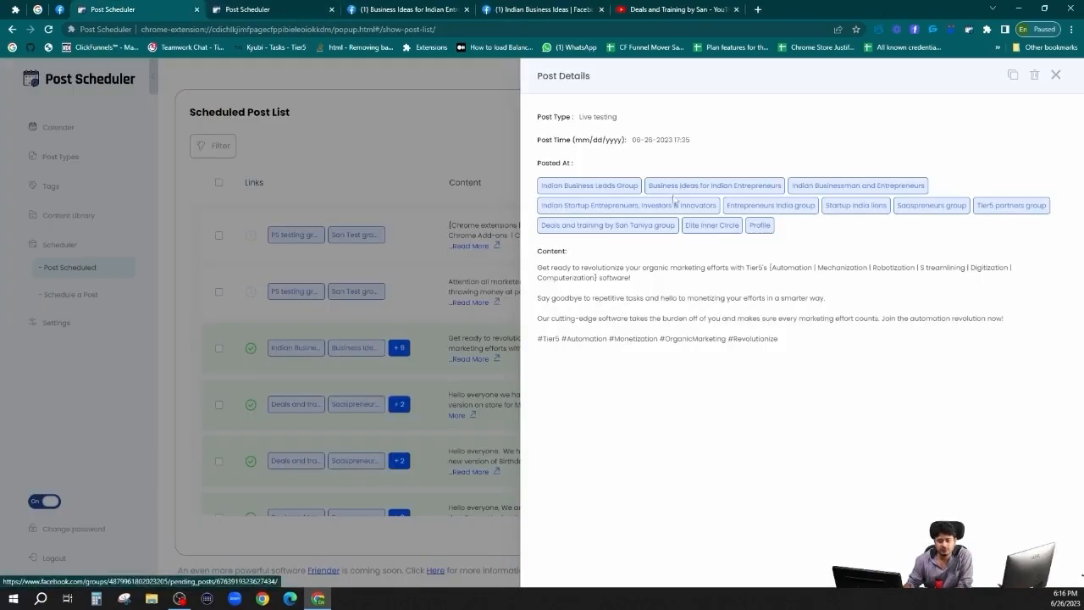
left_click(596, 206)
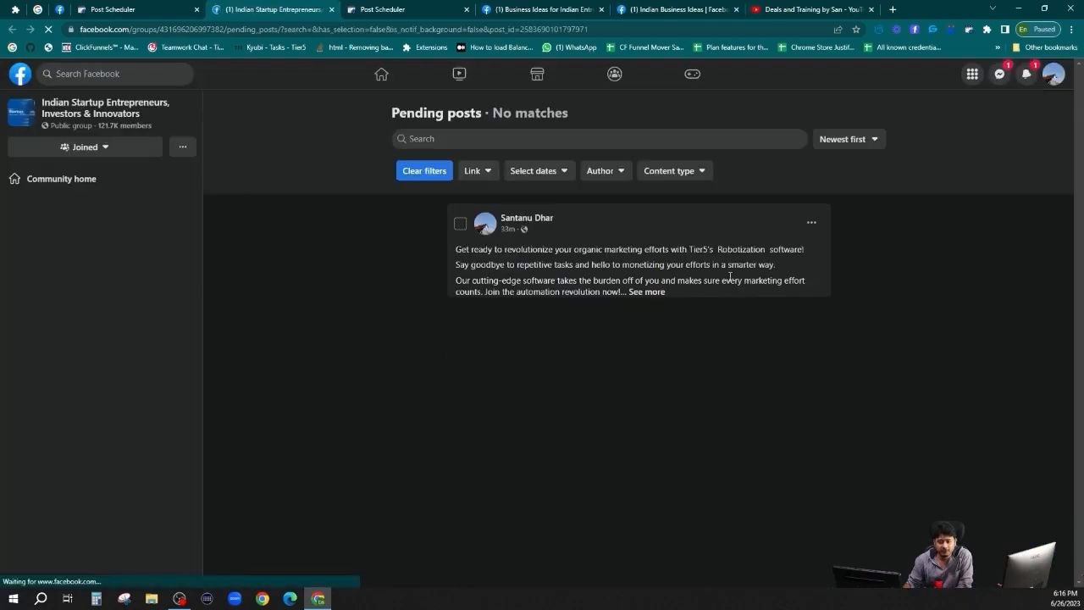
double_click(742, 249)
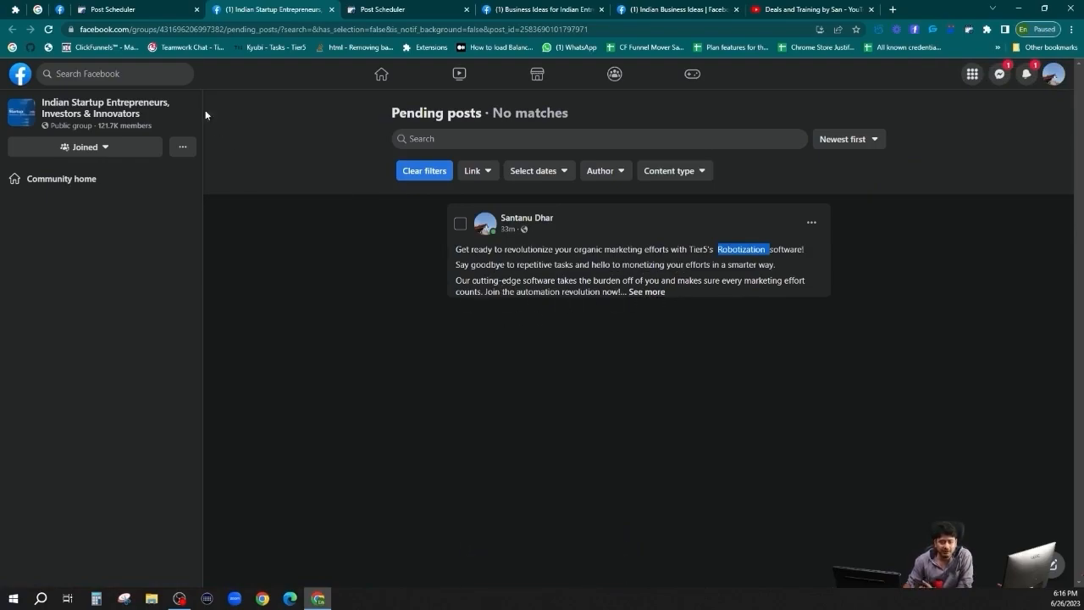
left_click(331, 9)
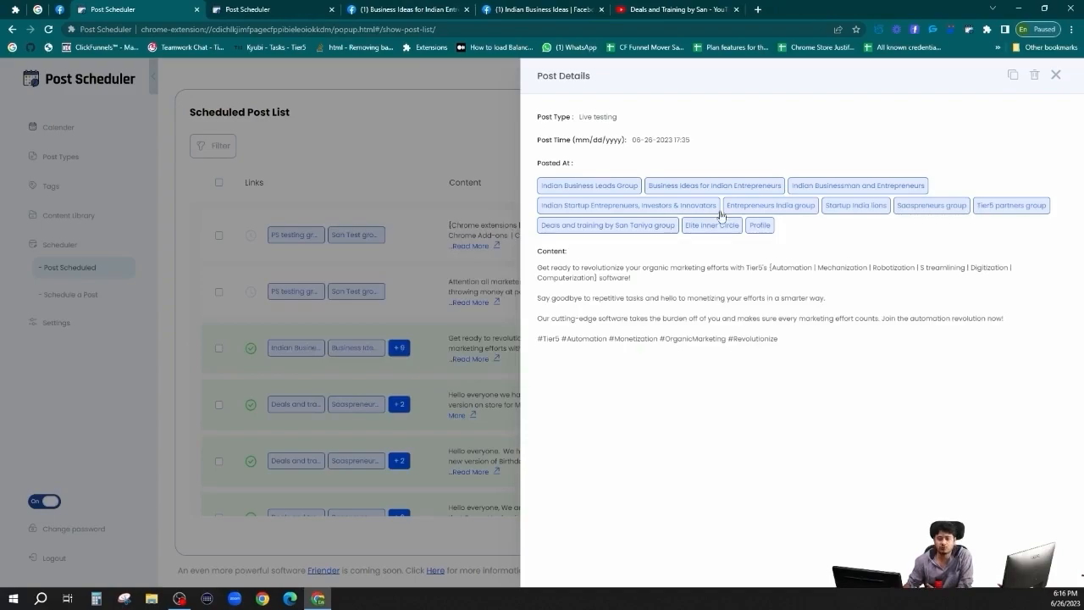
Confirm 'Streamlining' in Deals and training and 'Automation' in the Elite Inner Circle group.
left_click(613, 225)
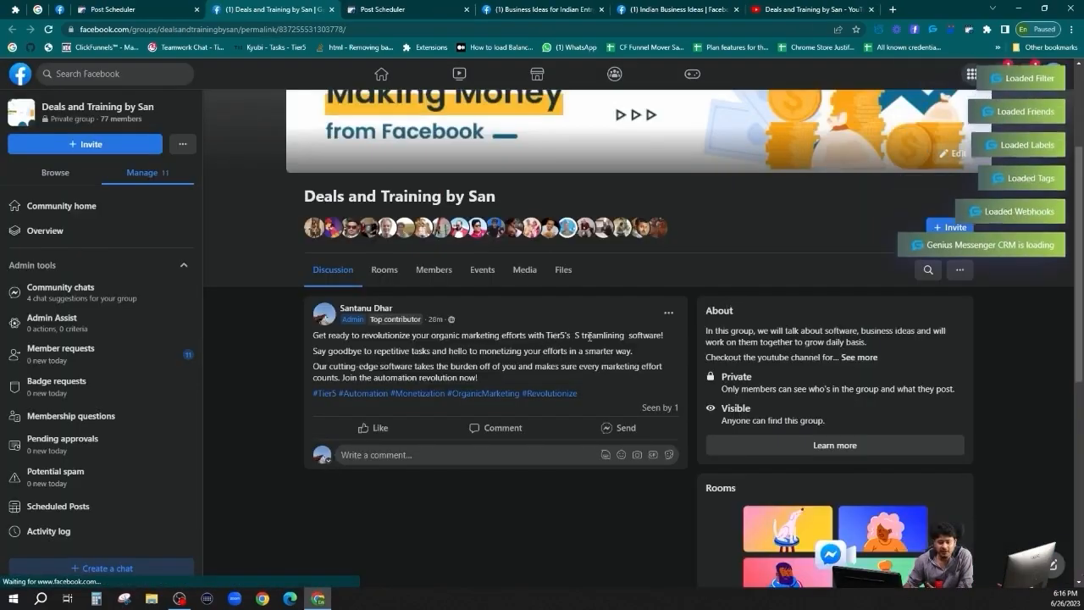
double_click(590, 337)
left_click(580, 336)
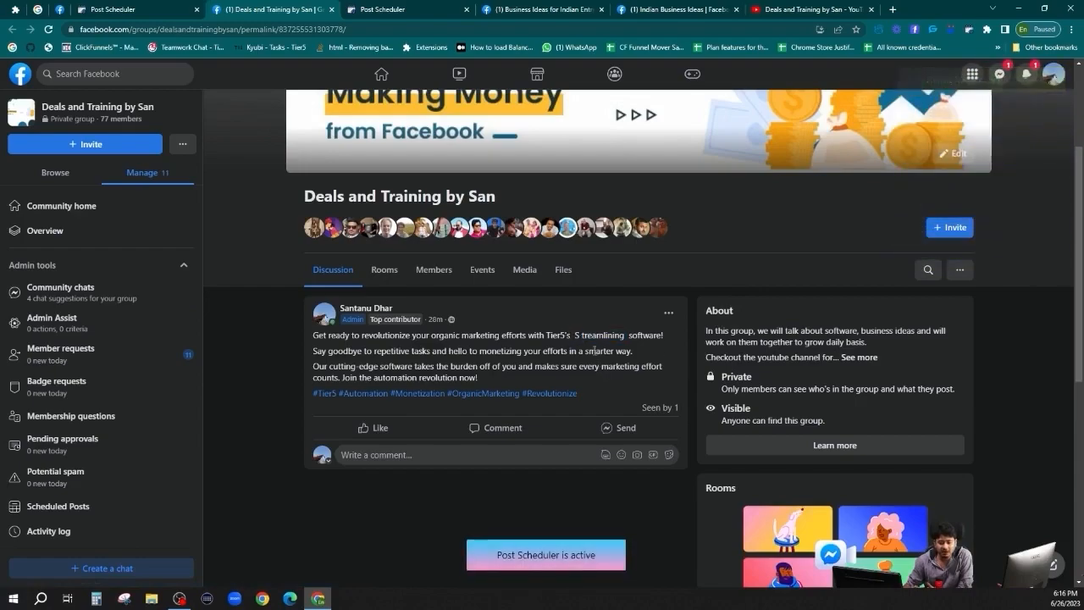
double_click(577, 335)
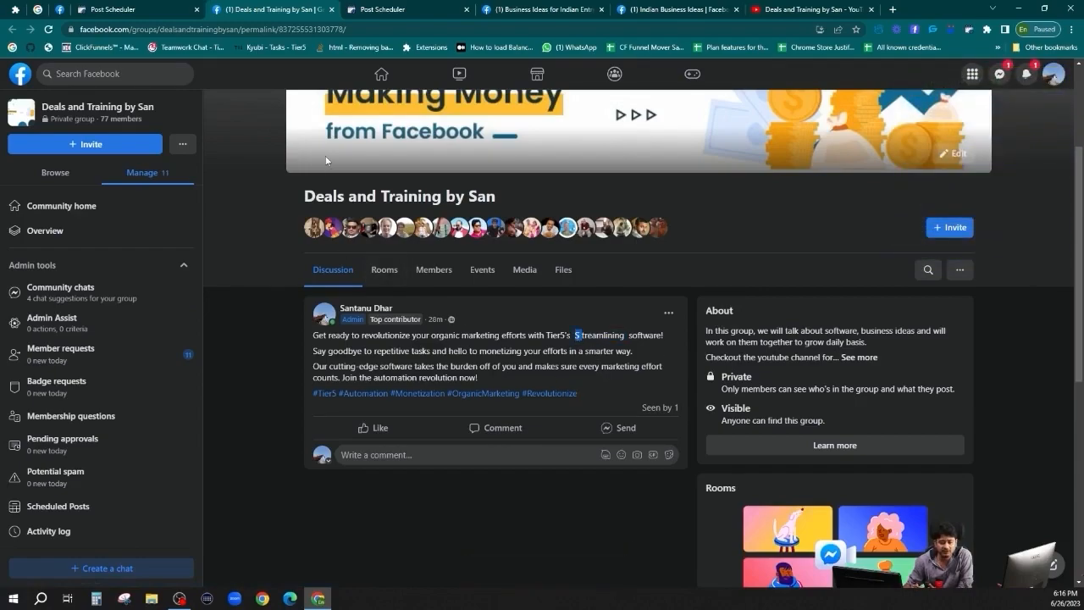
left_click(121, 7)
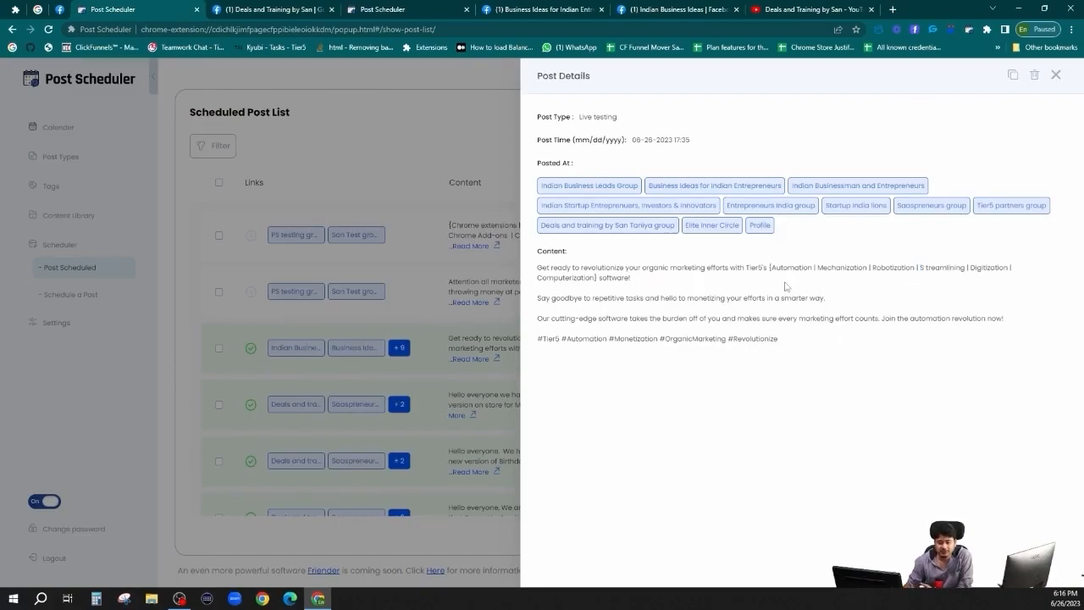
left_click(712, 226)
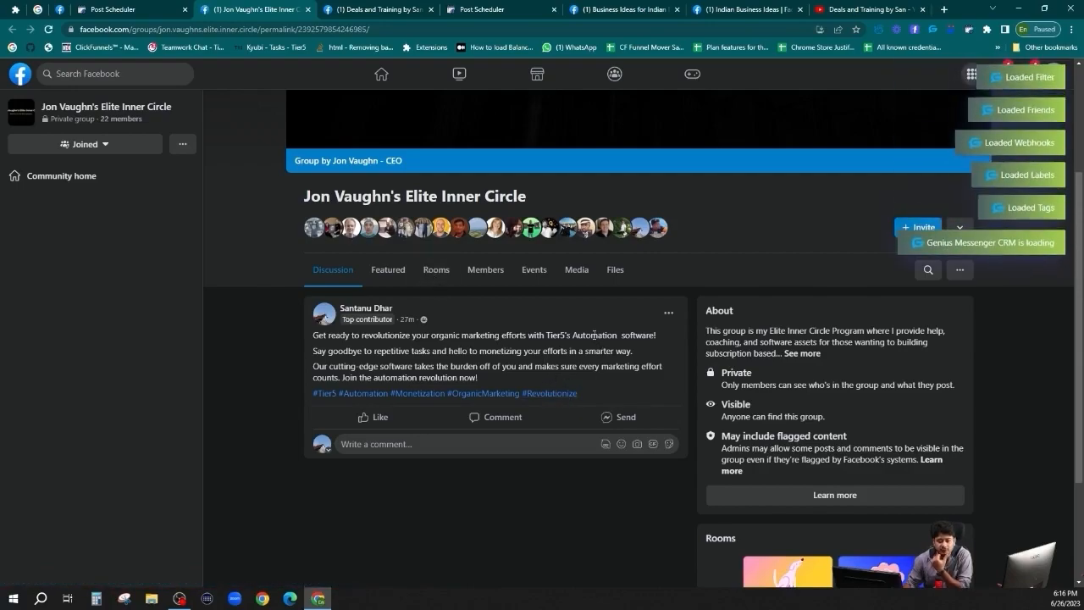
double_click(596, 336)
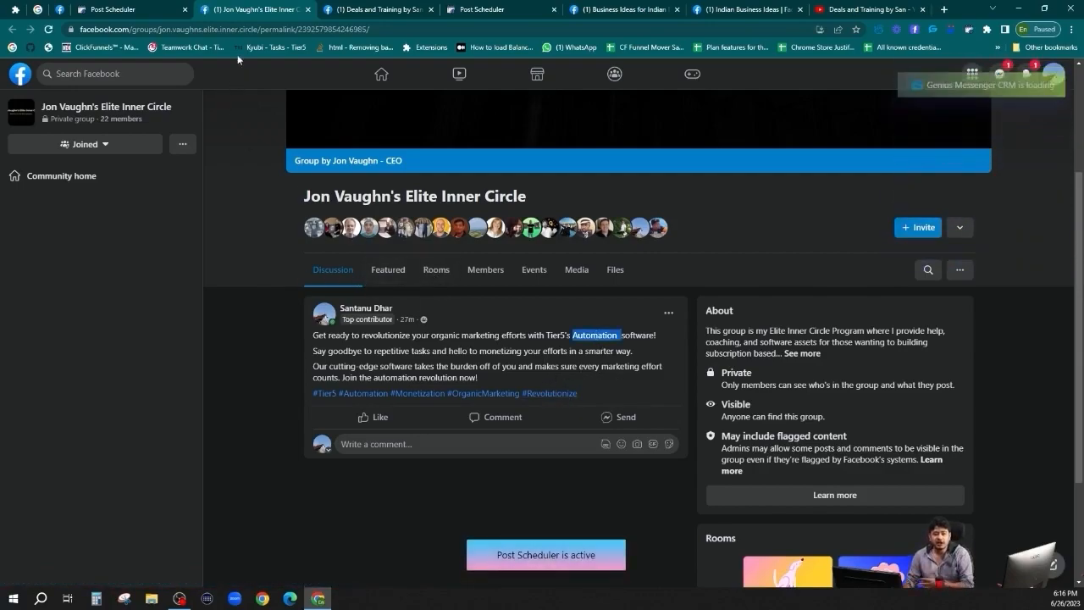
left_click(104, 9)
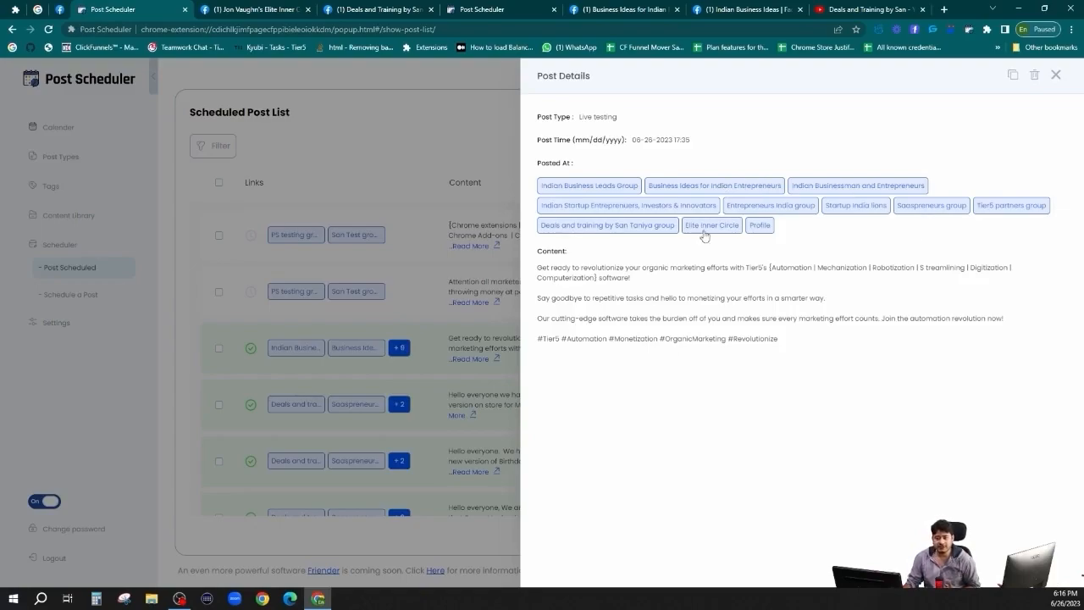
Review the post's spintax content, then close the Post Details panel.
left_click_drag(539, 267, 791, 343)
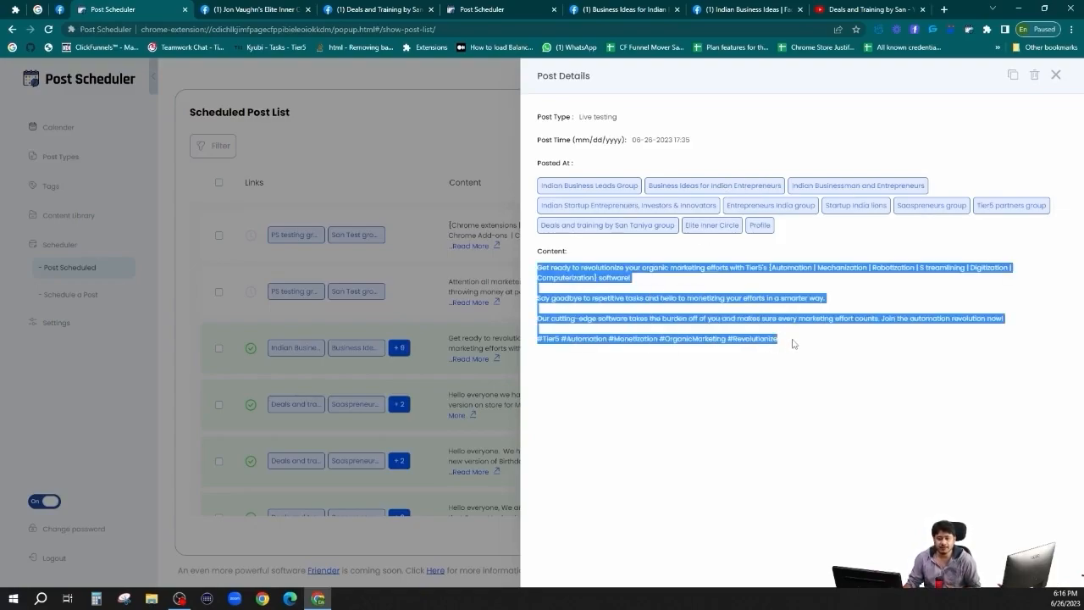
left_click(811, 339)
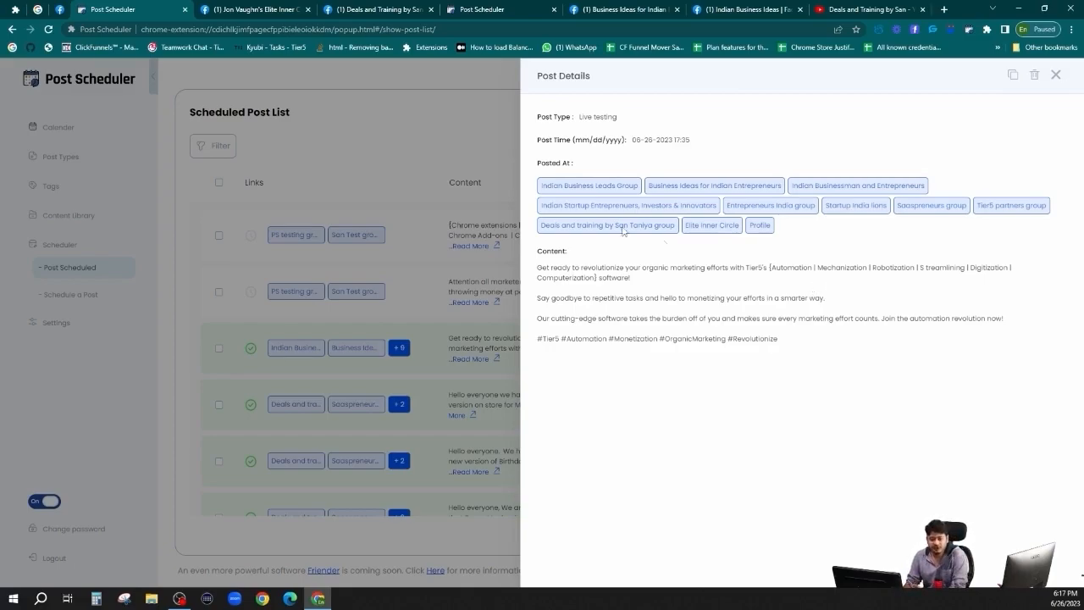
left_click(1055, 75)
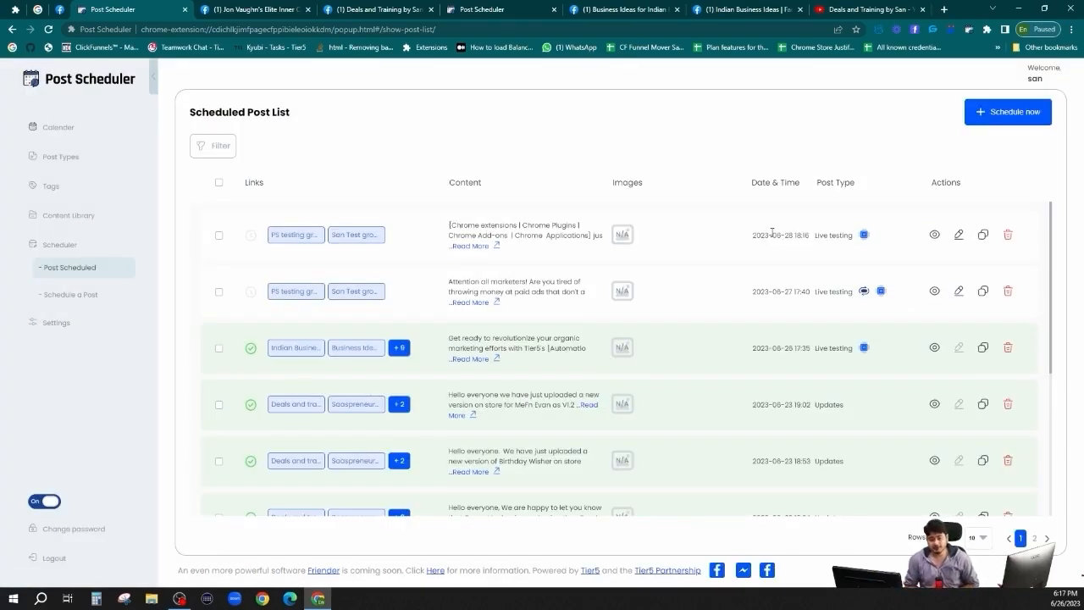